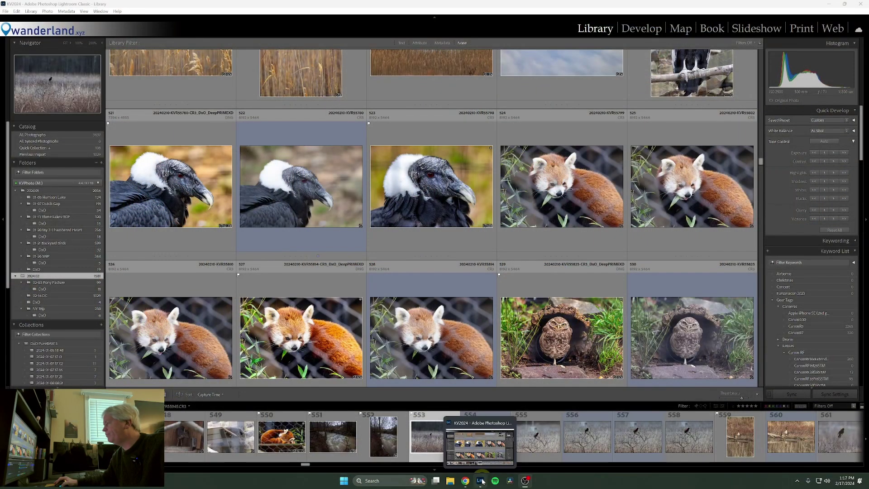
# - Switch to Lightroom Classic, look at the eastern United States and the Atlantic in the Map module, and return to the Library module
pyautogui.click(481, 481)
pyautogui.click(264, 295)
pyautogui.click(435, 257)
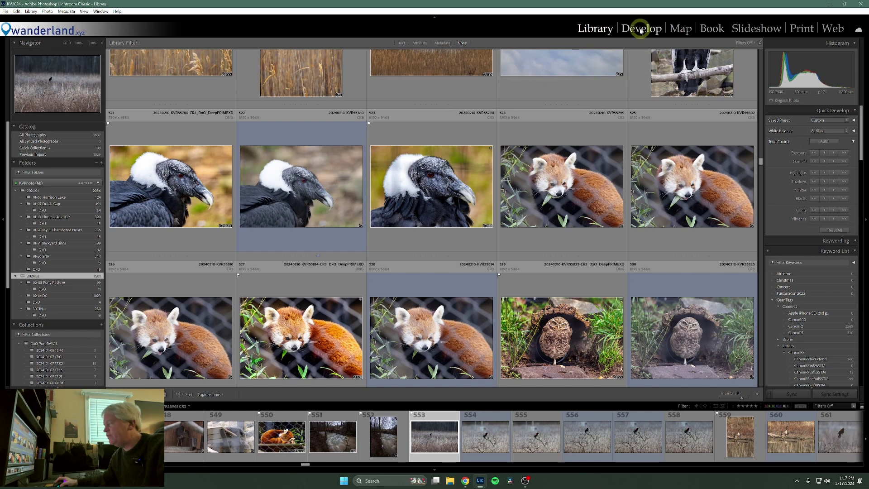
pyautogui.click(680, 31)
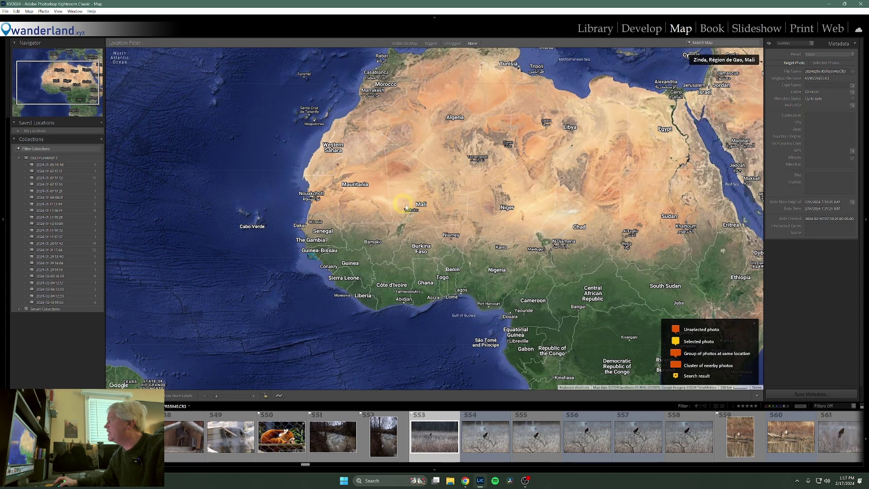
pyautogui.moveTo(275, 193); pyautogui.dragTo(450, 229)
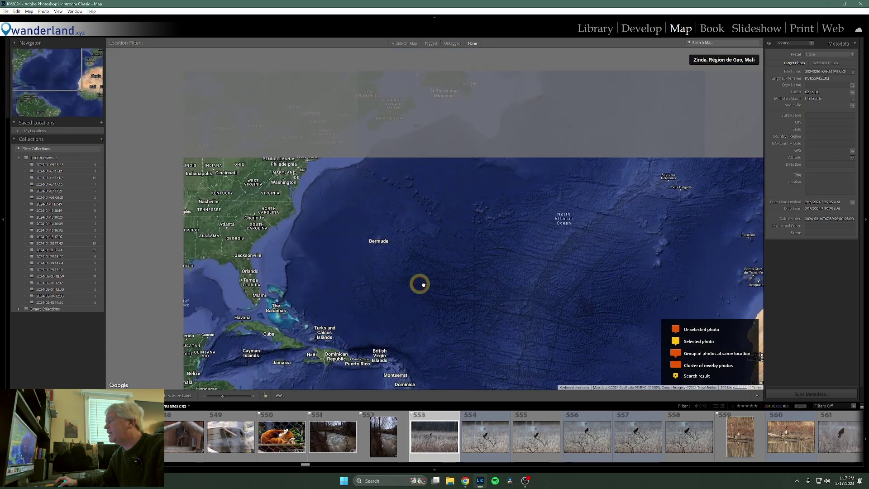
pyautogui.moveTo(423, 285); pyautogui.dragTo(470, 267)
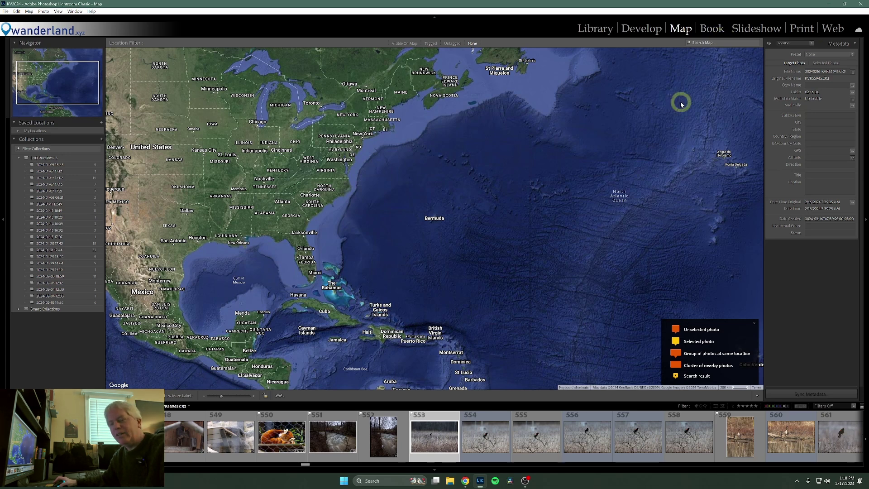
pyautogui.click(600, 29)
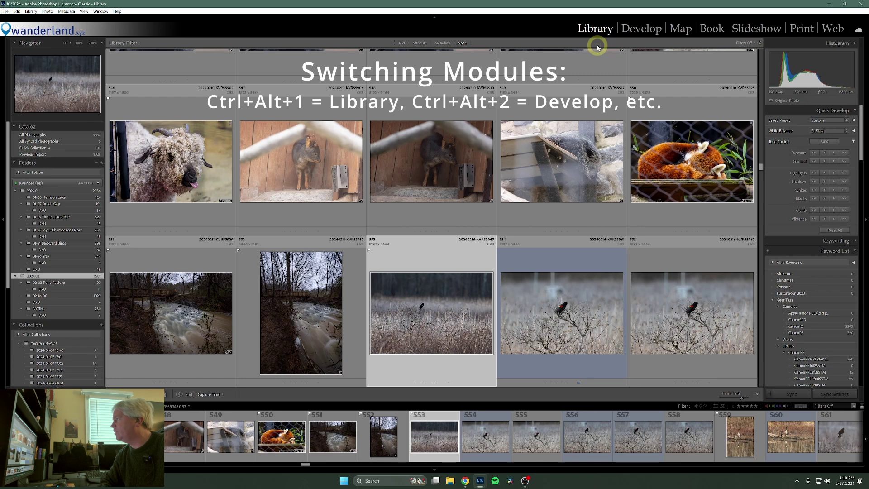
# - Switch to the Develop module and back to Library, and open the selected photo in the Crop tool before returning to the grid
pyautogui.hotkey('ctrl', 'alt', '2')
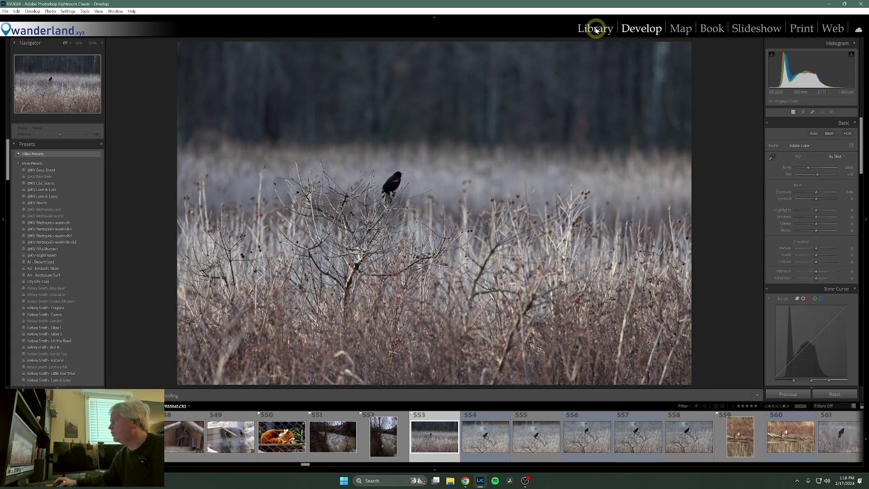
pyautogui.click(596, 28)
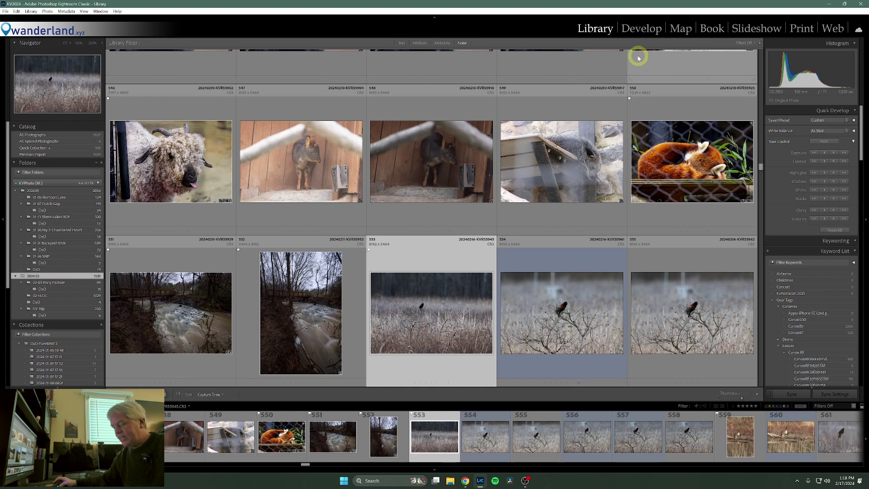
pyautogui.press('r')
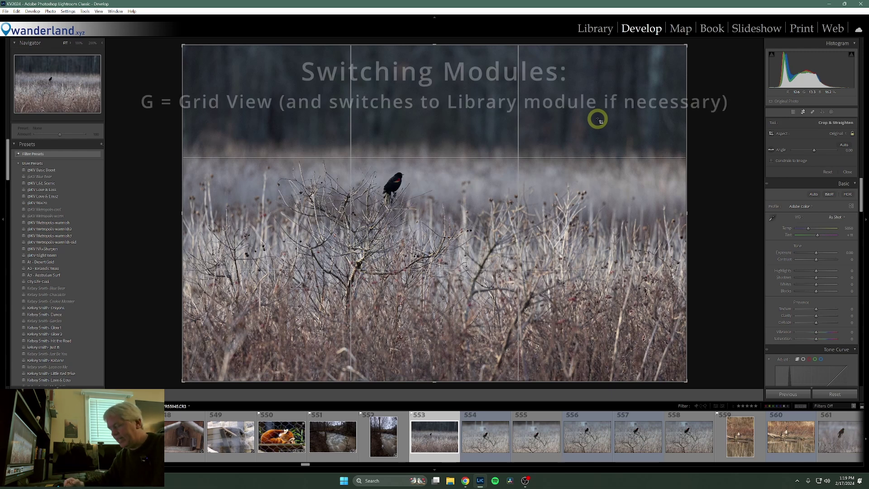
pyautogui.press('g')
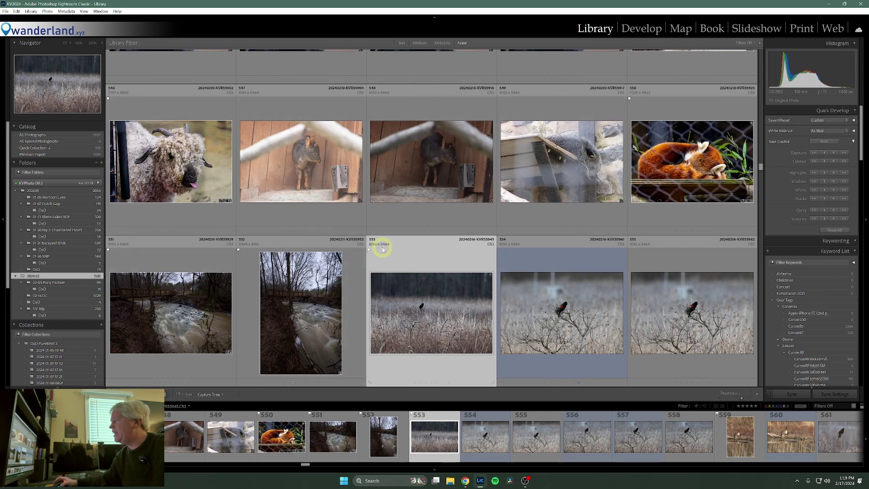
# - Alternate the selected photo between loupe and grid view, and open it in the Crop tool before going back to the grid
pyautogui.press('e')
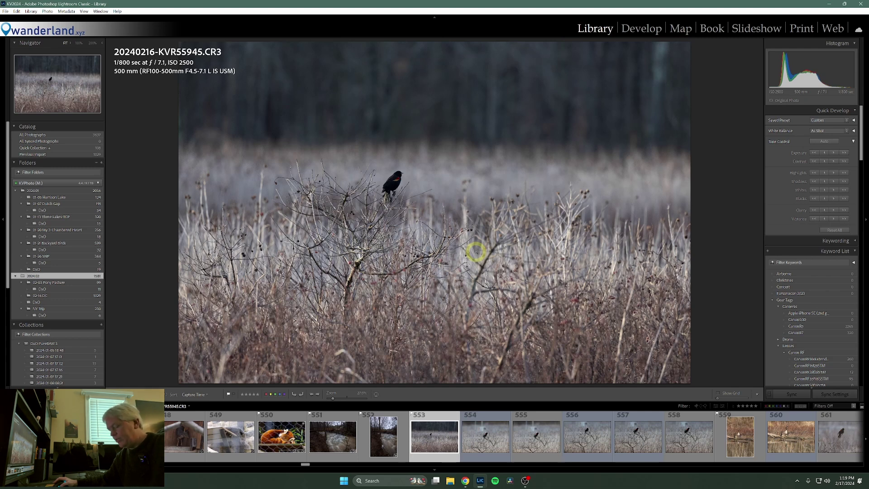
pyautogui.press('g')
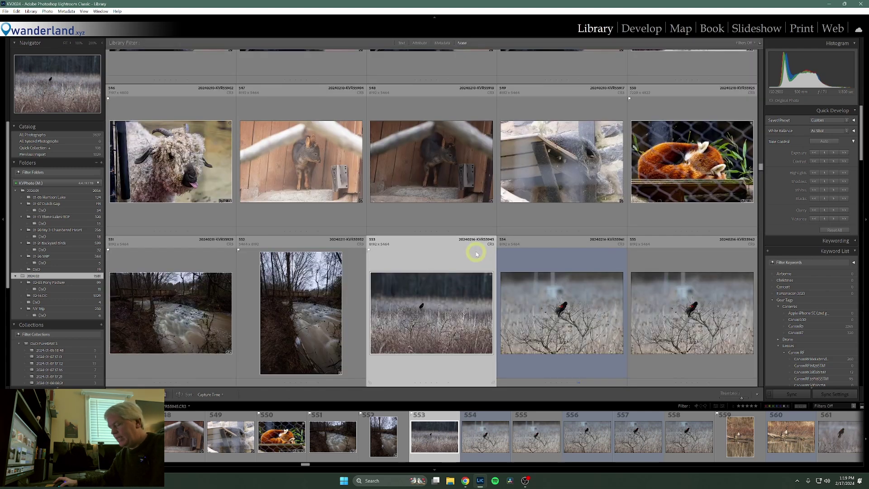
pyautogui.press('e')
pyautogui.press('r')
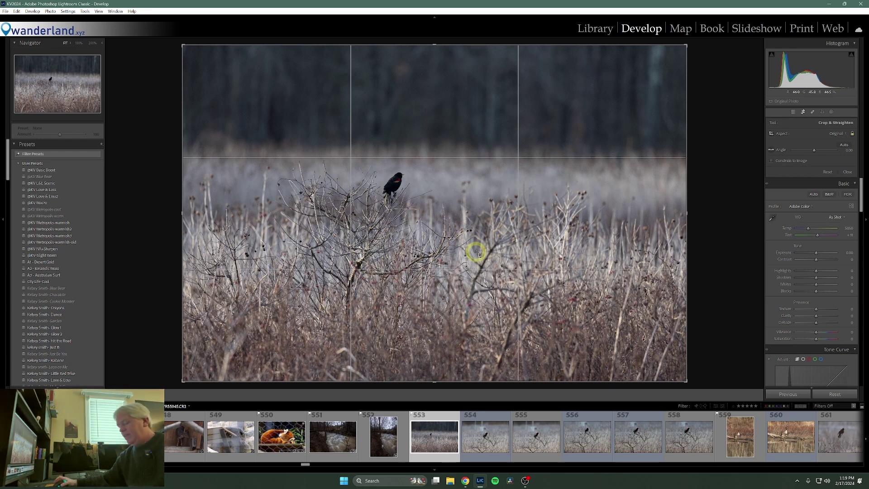
pyautogui.press('g')
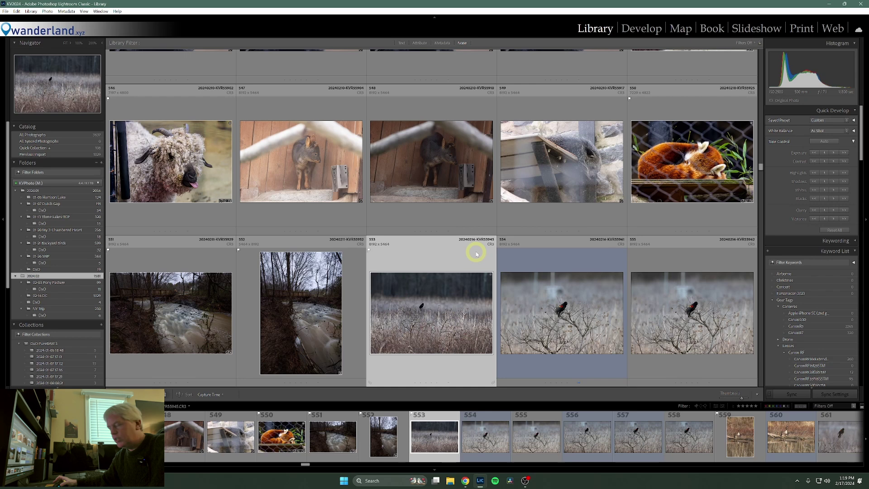
# - Open photo 20240216-KVR55972 in loupe view and compare it with the shot that follows it
pyautogui.scroll(-8, 402, 258)
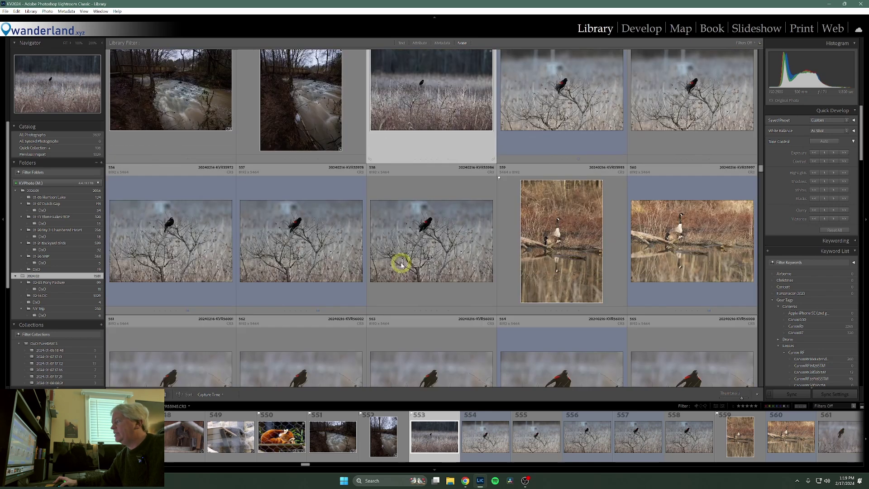
pyautogui.scroll(3, 390, 261)
pyautogui.scroll(2, 375, 258)
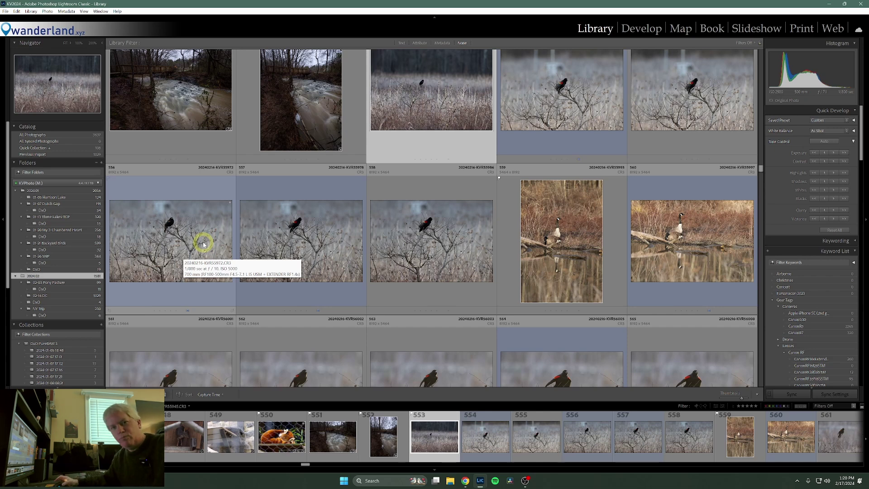
pyautogui.doubleClick(168, 226)
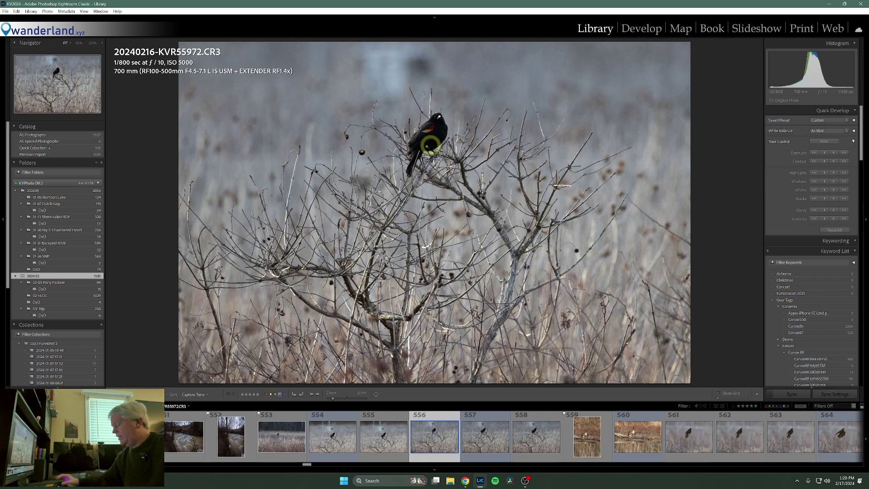
pyautogui.press('Right')
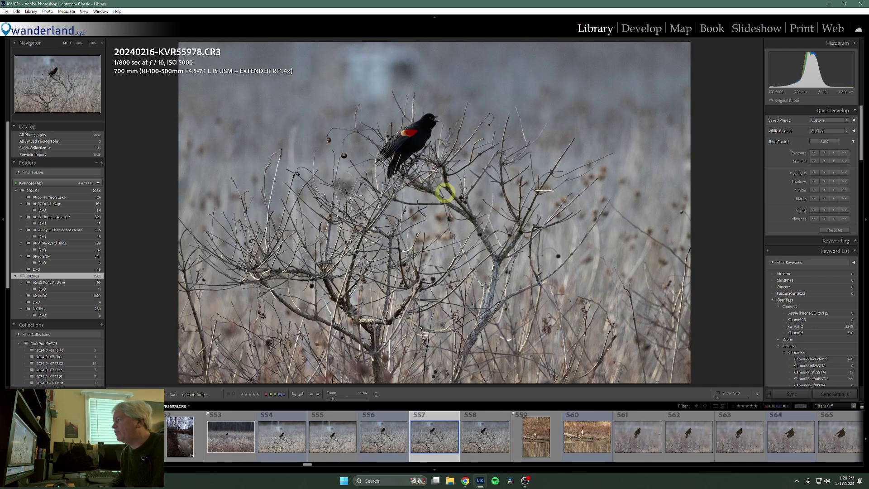
pyautogui.press('Left')
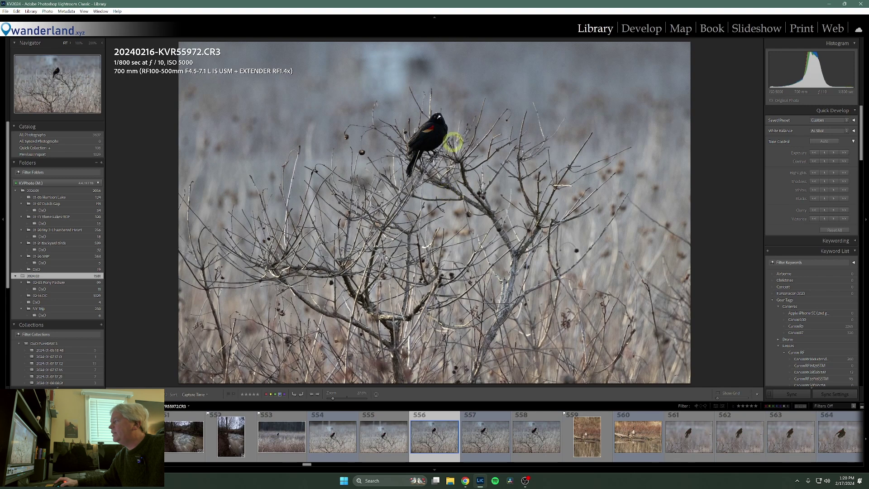
# - Inspect the blackbird at 100% zoom and return the photo to the fitted view
pyautogui.click(435, 128)
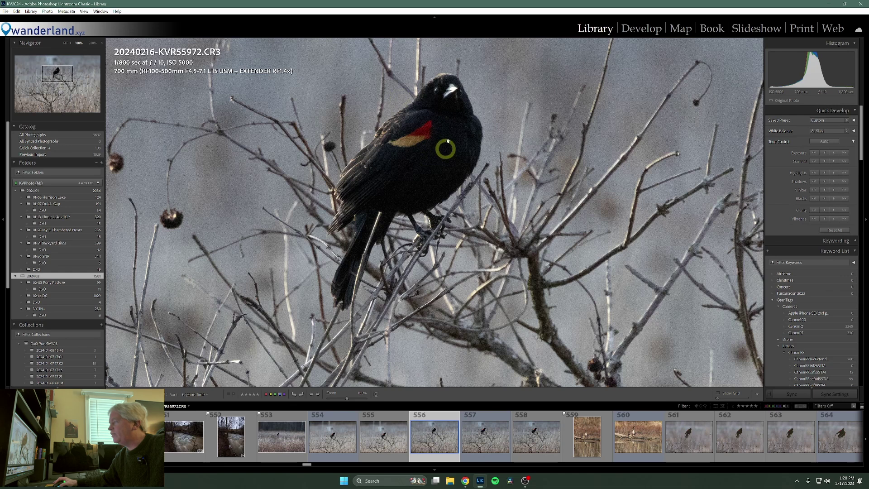
pyautogui.moveTo(440, 127); pyautogui.dragTo(413, 171)
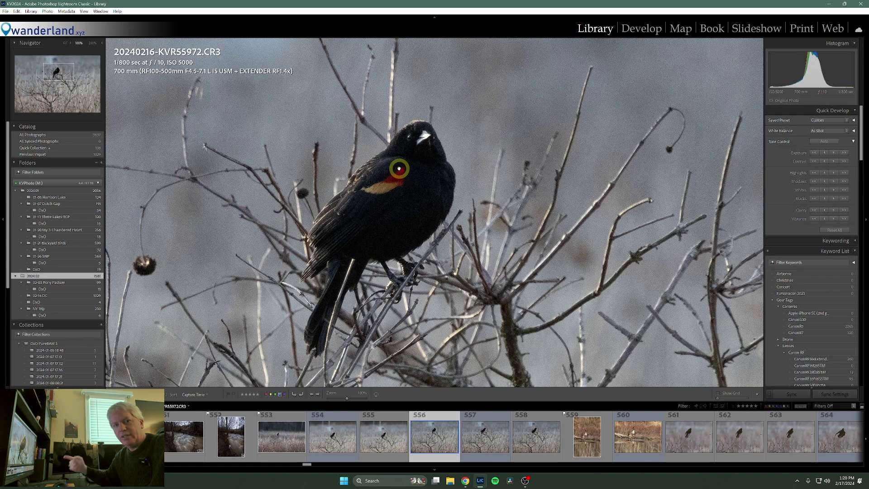
pyautogui.click(424, 184)
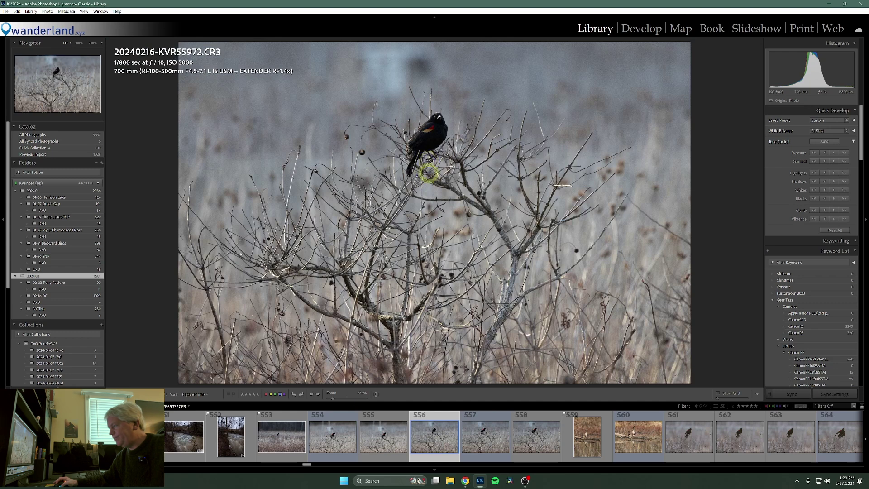
# - Flag the previous photo, 20240216-KVR55962, as a pick, change it to rejected, and clear its flag
pyautogui.press('Left')
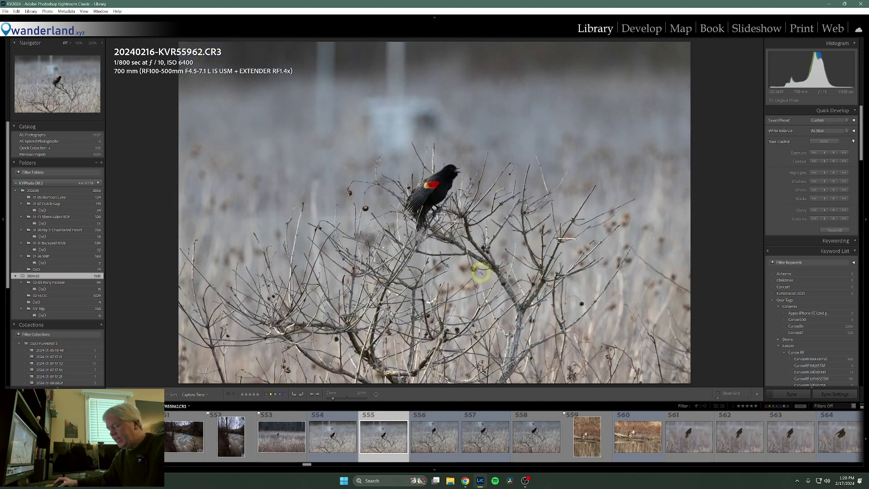
pyautogui.press('p')
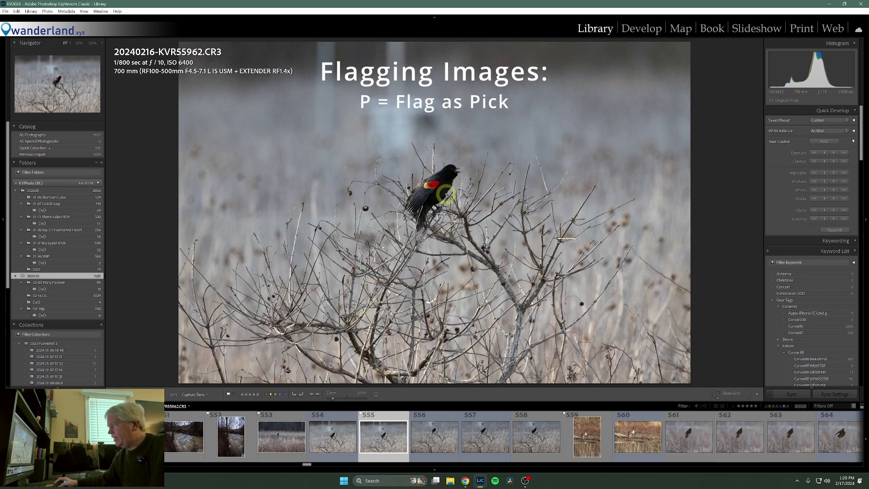
pyautogui.press('x')
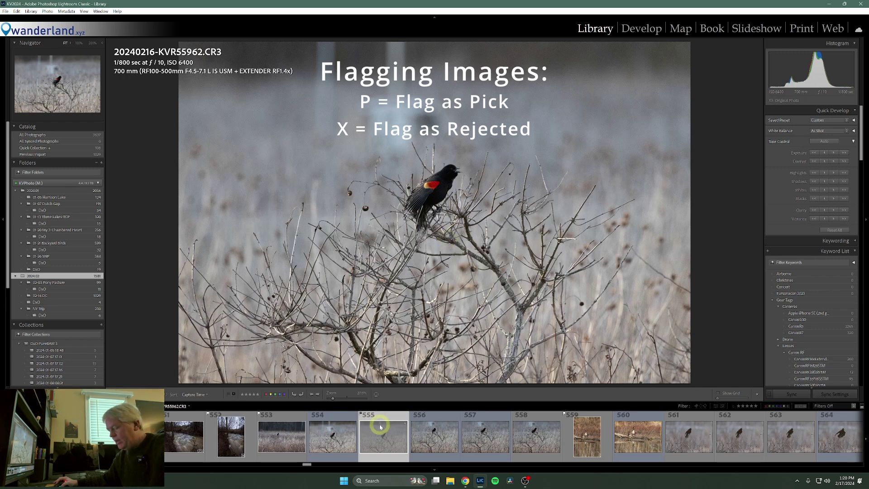
pyautogui.press('u')
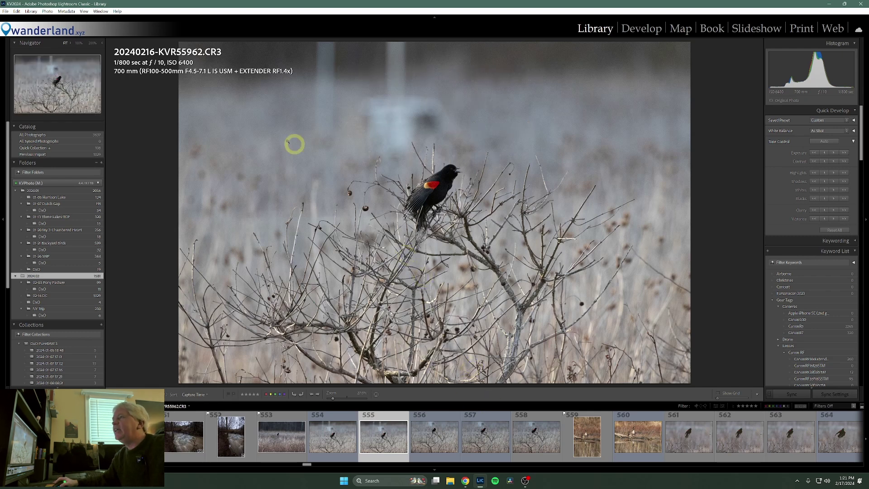
pyautogui.click(31, 12)
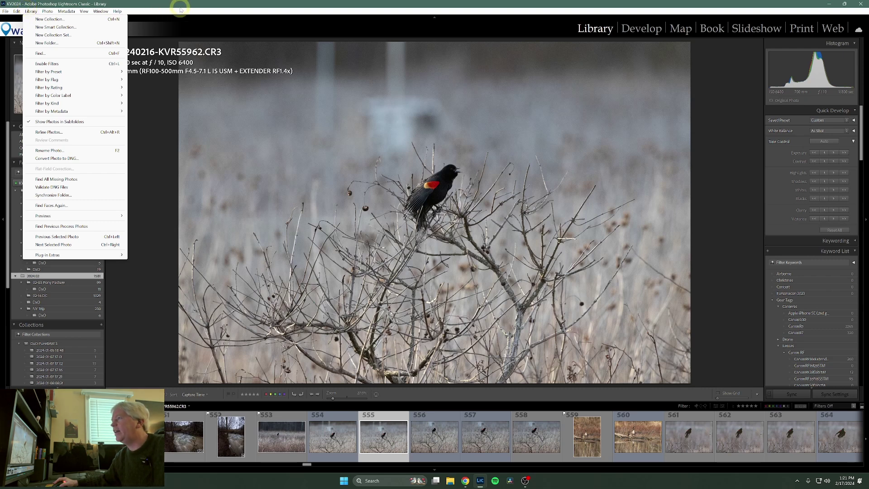
pyautogui.click(32, 12)
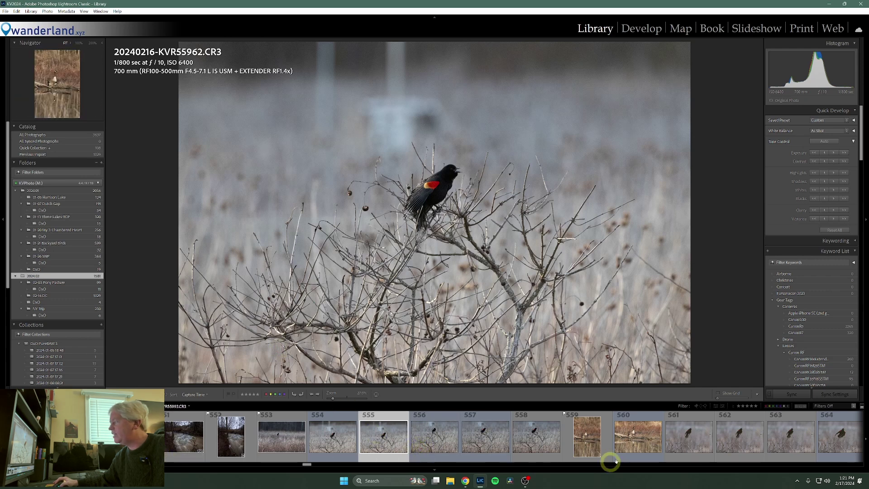
# - Examine the blackbird sequence starting at photo 20240216-KVR56001, comparing the neighbouring shots back and forth in loupe view
pyautogui.click(691, 437)
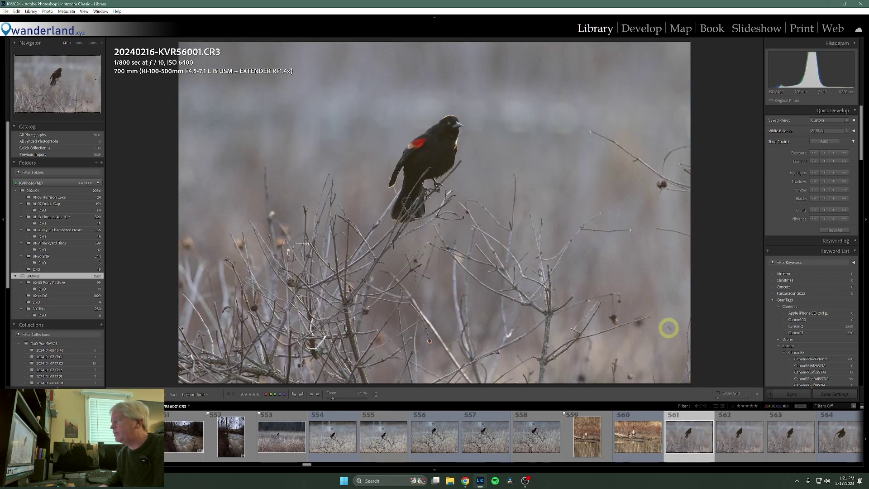
pyautogui.press('Right')
pyautogui.press('Right')
pyautogui.press('Right')
pyautogui.press('Left')
pyautogui.press('Left')
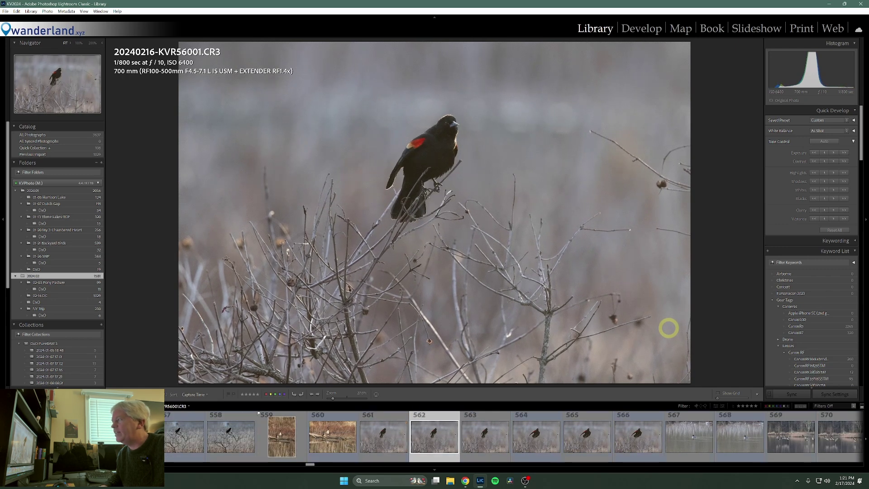
pyautogui.press('Right')
pyautogui.press('Right')
pyautogui.press('Right')
pyautogui.press('Left')
pyautogui.press('Left')
pyautogui.press('Left')
pyautogui.press('Left')
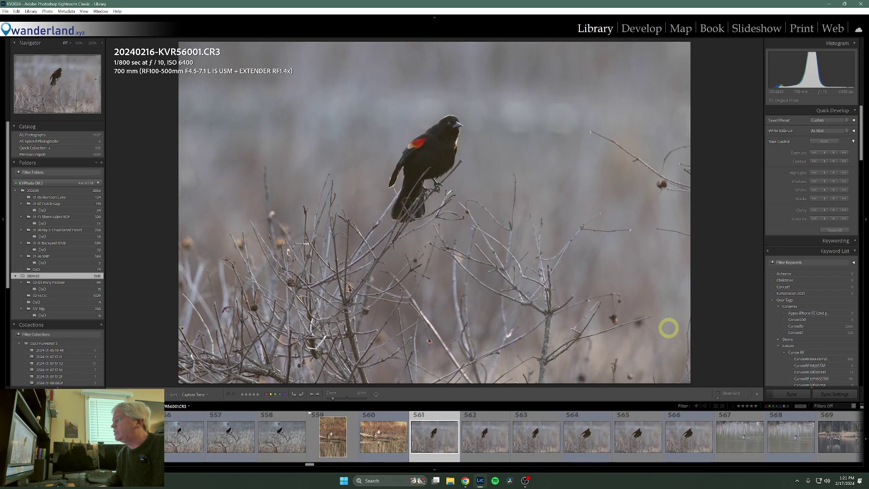
pyautogui.press('Right')
pyautogui.press('Right')
pyautogui.press('Right')
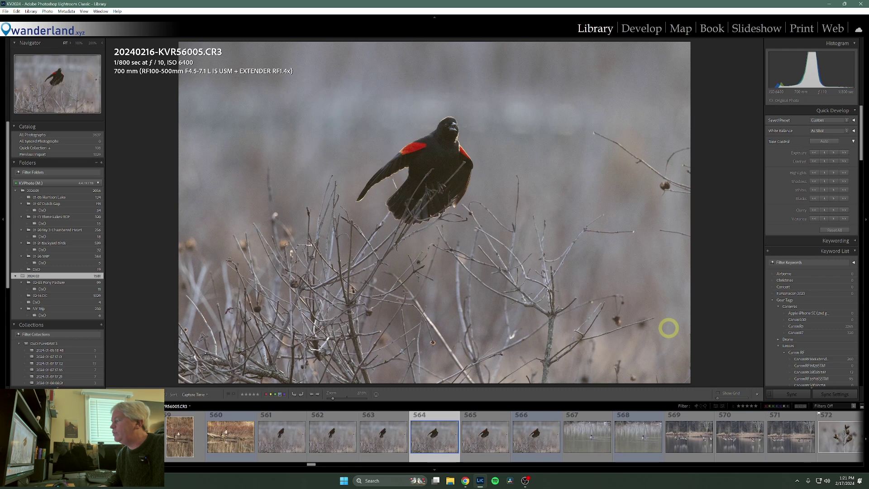
pyautogui.press('Right')
pyautogui.press('Right')
pyautogui.press('Right')
pyautogui.press('Left')
pyautogui.press('Left')
pyautogui.press('Left')
pyautogui.press('Left')
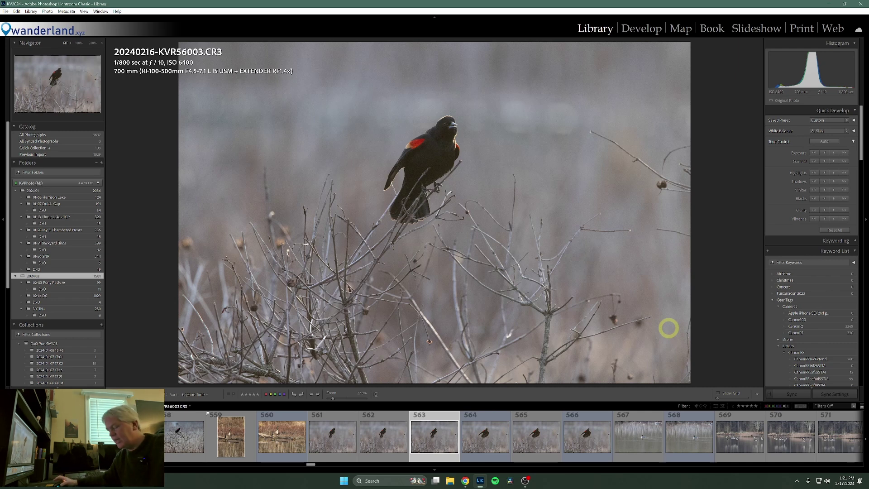
# - Return to the grid, filter the photos to those flagged as picks, and toggle the filter for unflagged photos
pyautogui.press('g')
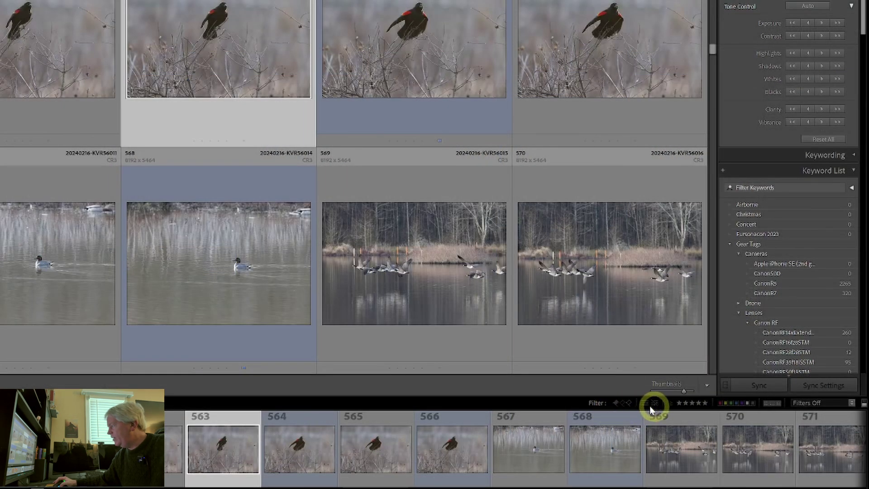
pyautogui.click(615, 403)
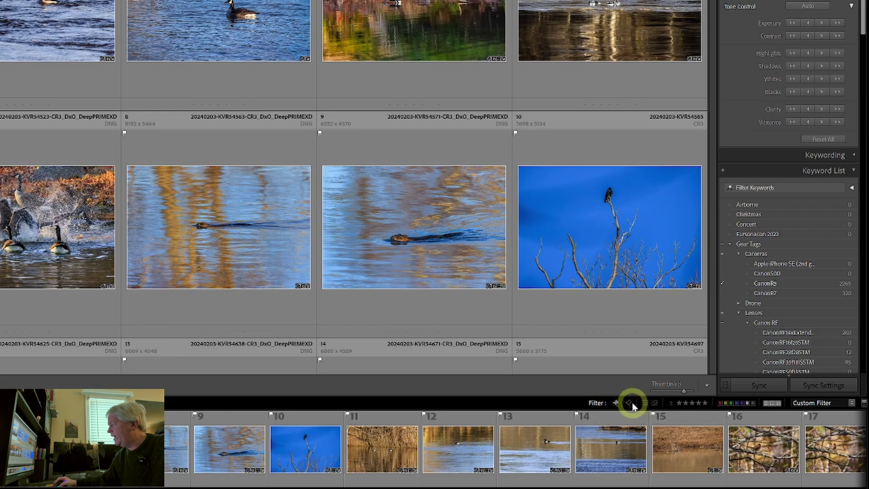
pyautogui.click(623, 404)
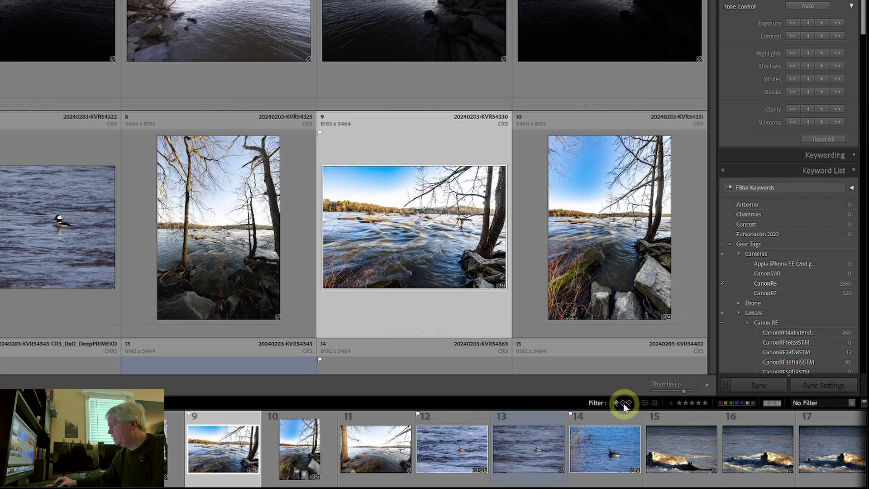
# - Cycle the flag filter through flagged and rejected, rejected only, and flagged and unflagged photos, and clear the filter
pyautogui.click(626, 404)
pyautogui.click(627, 405)
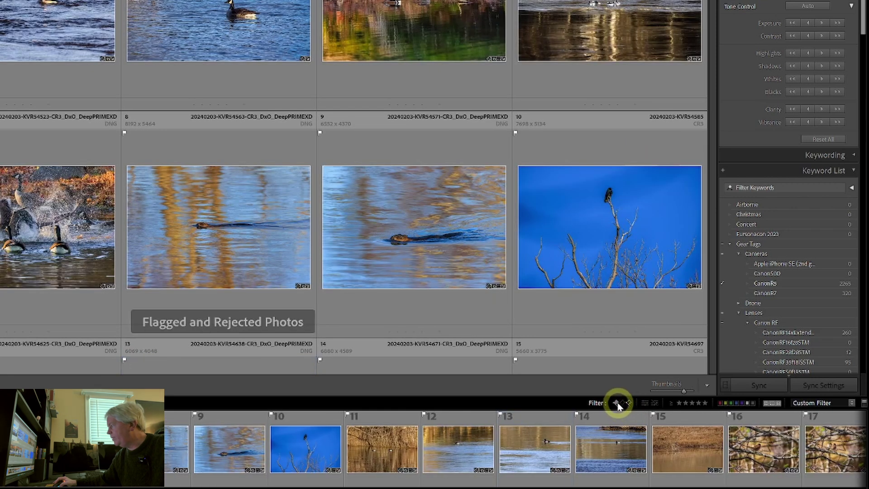
pyautogui.click(611, 402)
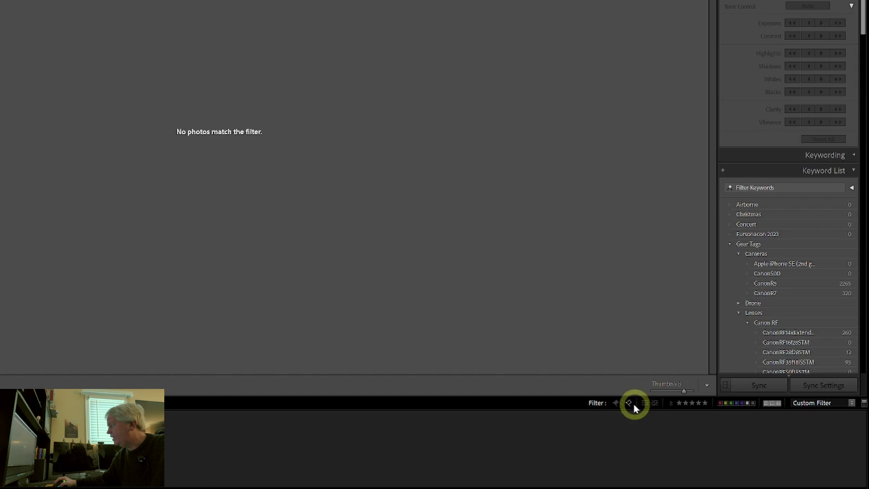
pyautogui.click(626, 403)
pyautogui.click(621, 402)
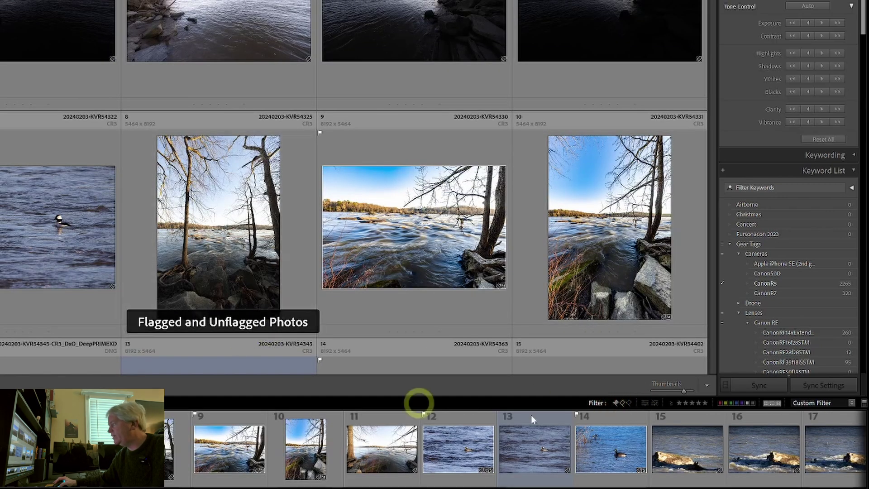
pyautogui.click(616, 402)
pyautogui.click(621, 403)
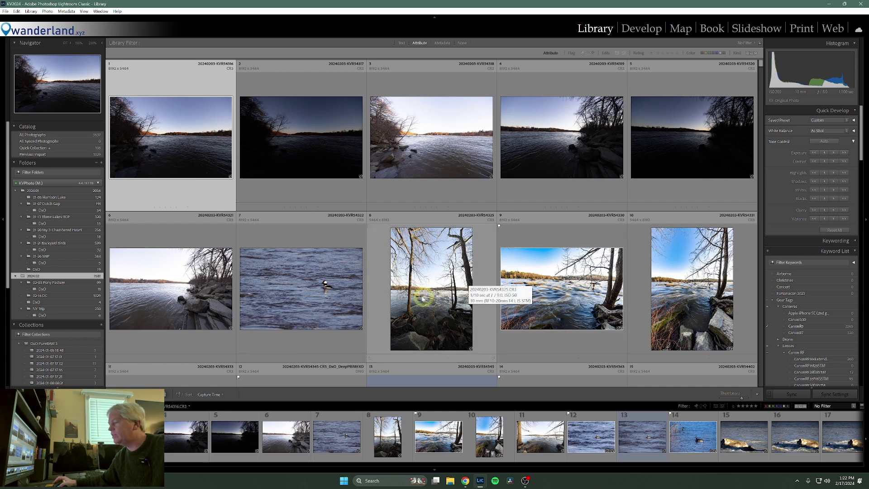
# - Open photo 20240203-KVR54331 in loupe view and create a virtual copy of it
pyautogui.click(489, 435)
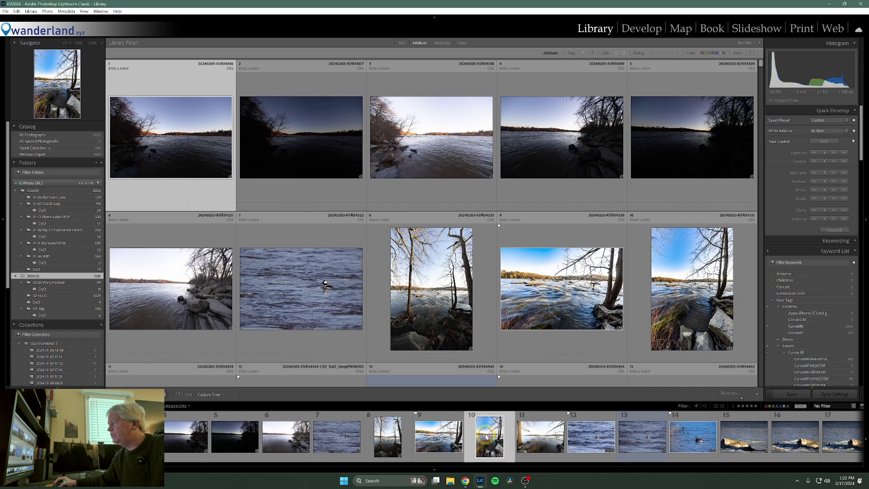
pyautogui.press('e')
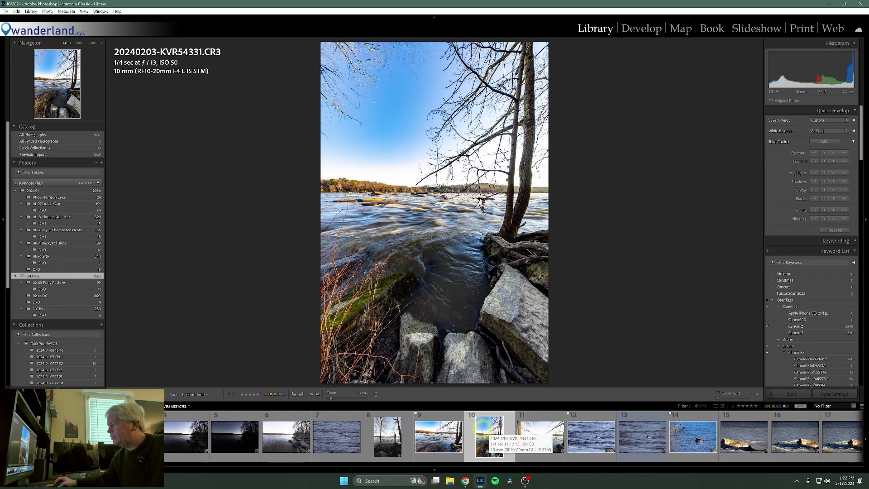
pyautogui.rightClick(487, 427)
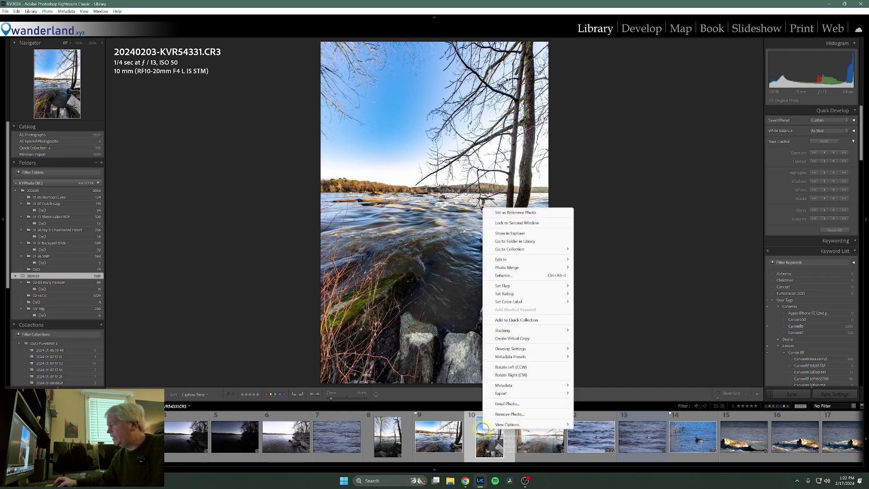
pyautogui.click(522, 339)
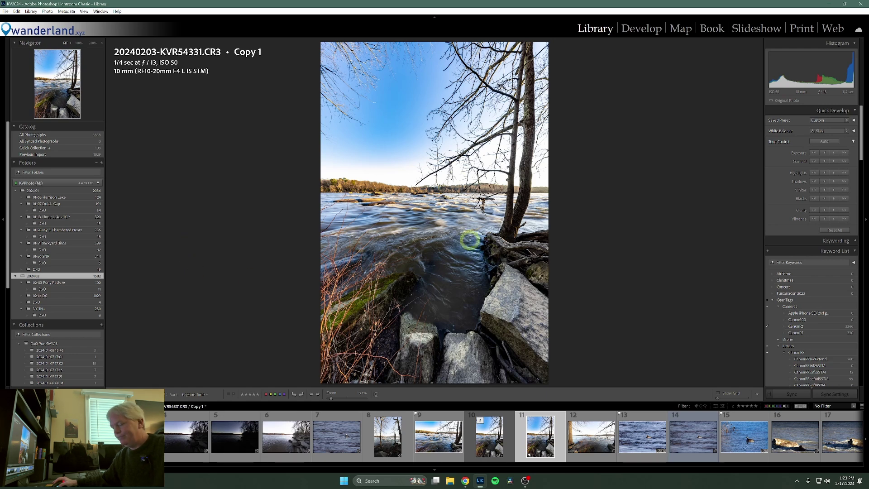
# - Open the virtual copy in Develop with the Crop tool, switch between the Edit, Crop and Healing tools, and finish on Edit
pyautogui.press('r')
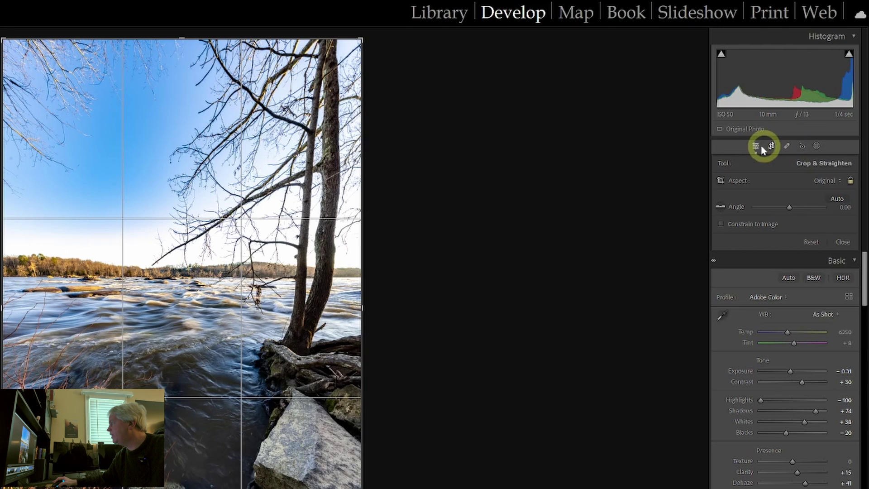
pyautogui.click(755, 146)
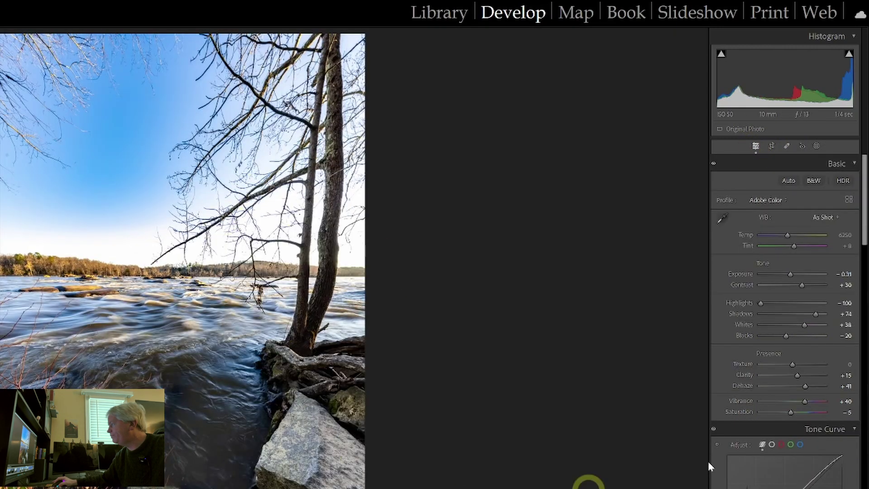
pyautogui.click(776, 147)
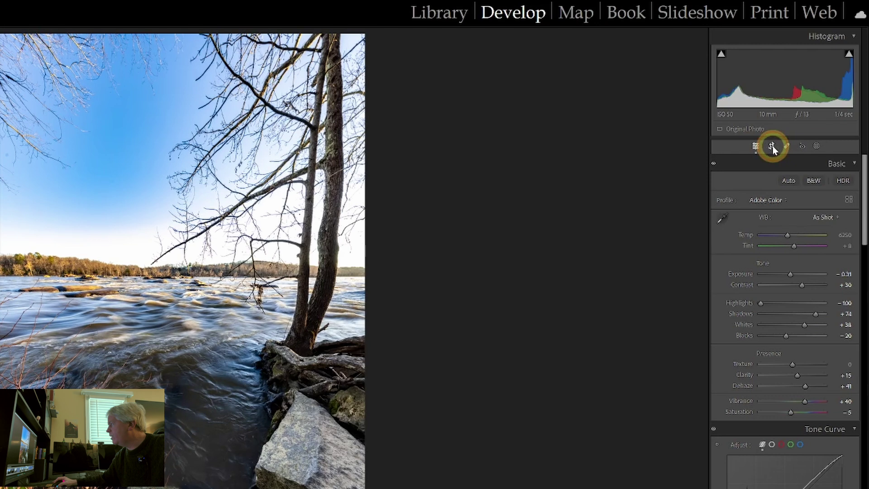
pyautogui.click(789, 147)
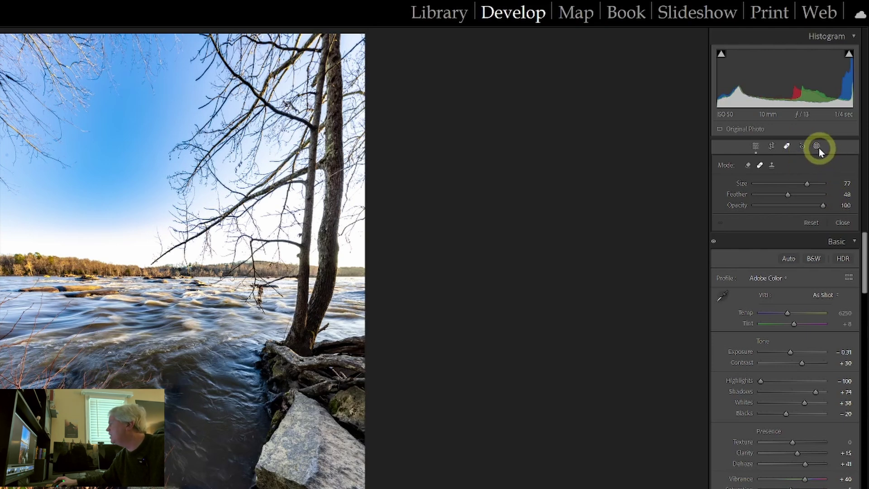
pyautogui.click(755, 147)
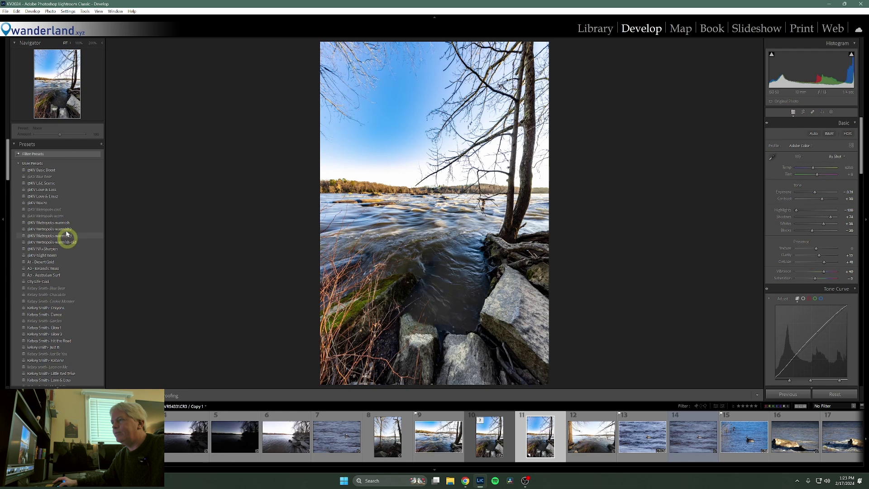
# - Apply the B&W BOOMIFY preset to the virtual copy
pyautogui.scroll(-10, 71, 223)
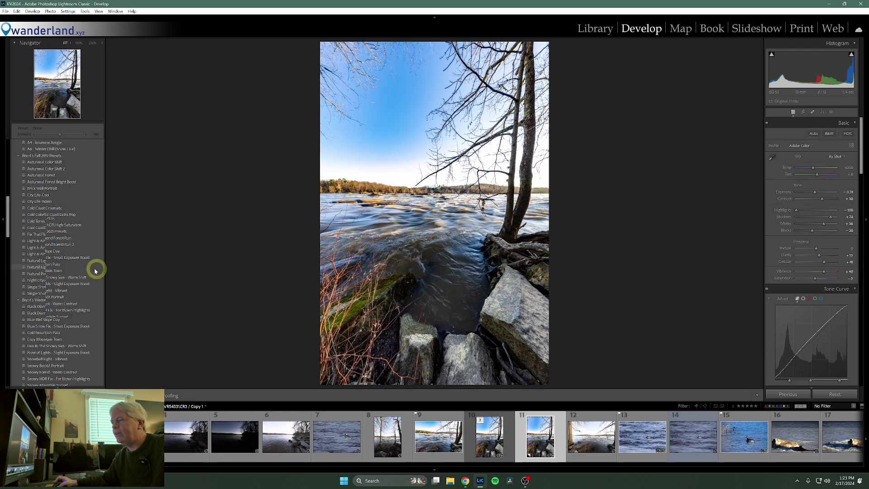
pyautogui.scroll(-8, 95, 276)
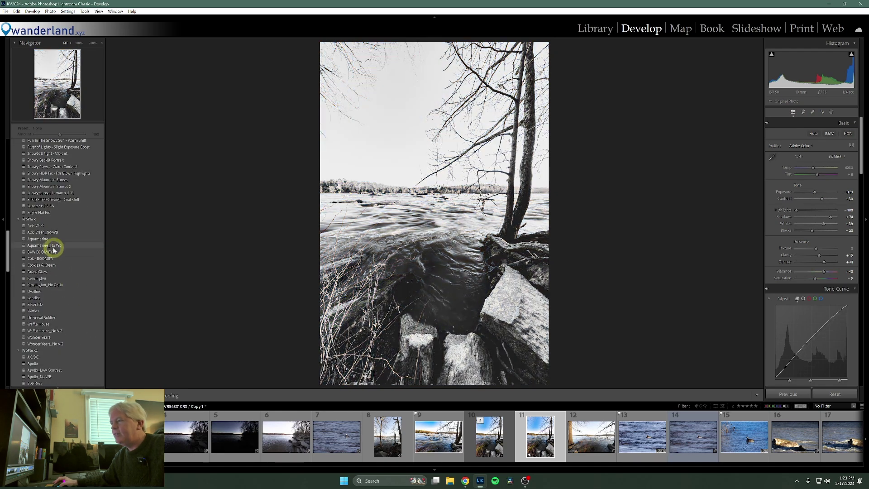
pyautogui.click(47, 253)
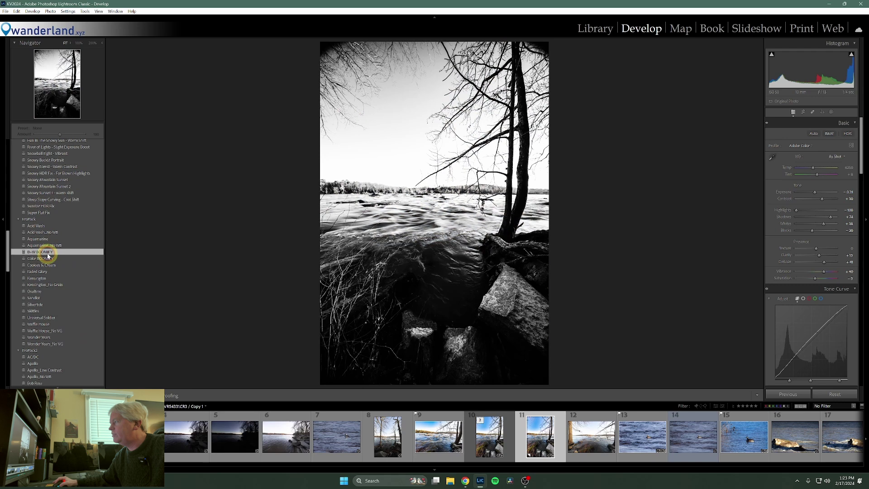
# - Select the black-and-white virtual copy together with its original and view them side by side in Compare view
pyautogui.click(488, 446)
pyautogui.click(540, 435)
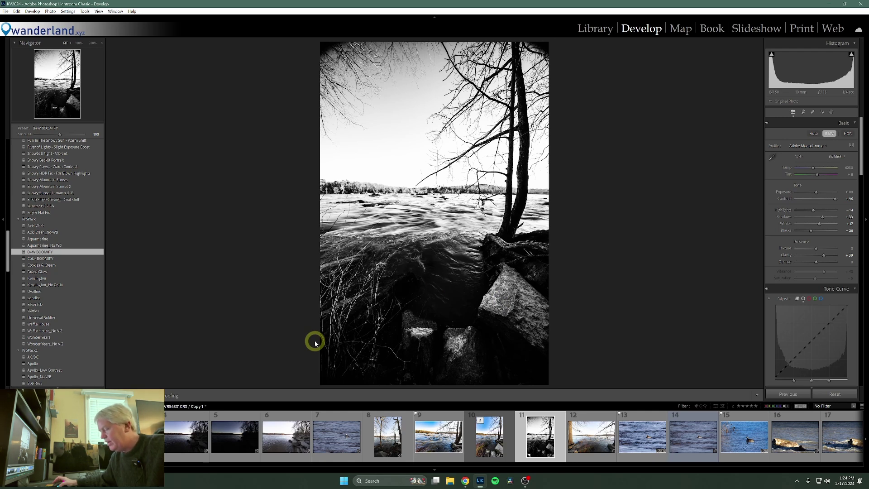
pyautogui.keyDown('ctrl'); pyautogui.click(490, 441); pyautogui.keyUp('ctrl')
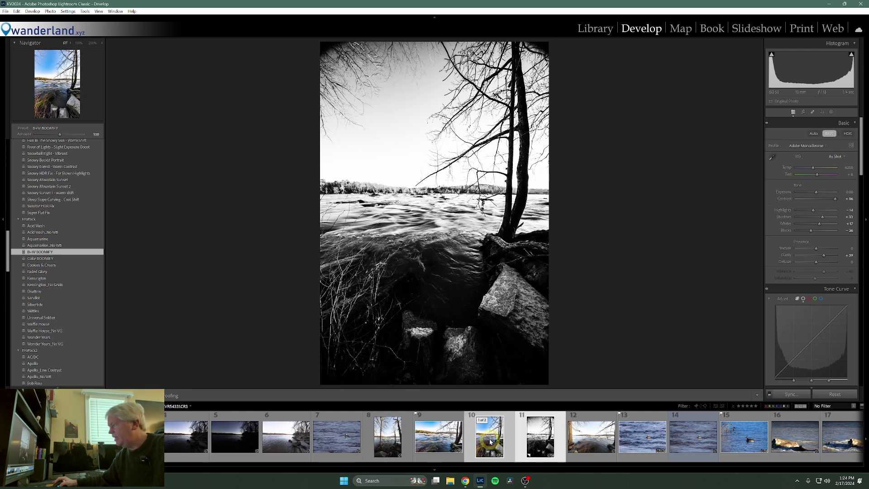
pyautogui.press('c')
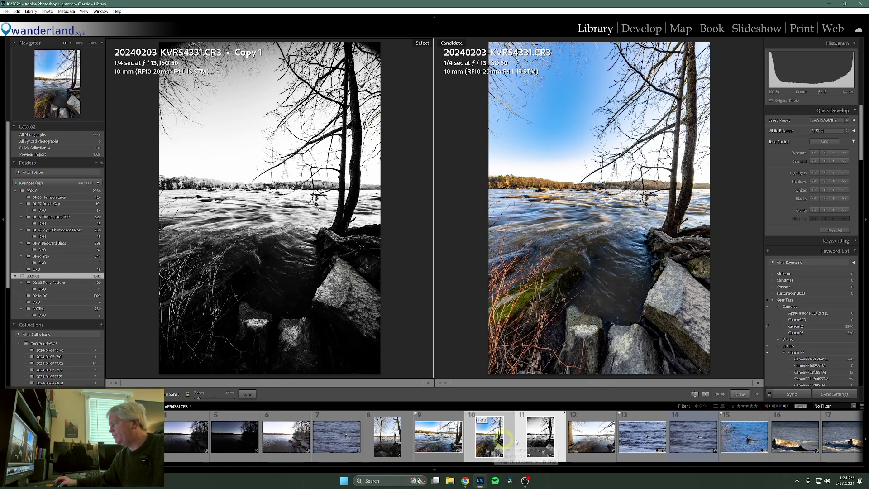
# - Compare the DxO version of 20240203-KVR54345 with its CR3 as candidate, and replace the Select image with 20240203-KVR54320
pyautogui.press('Right')
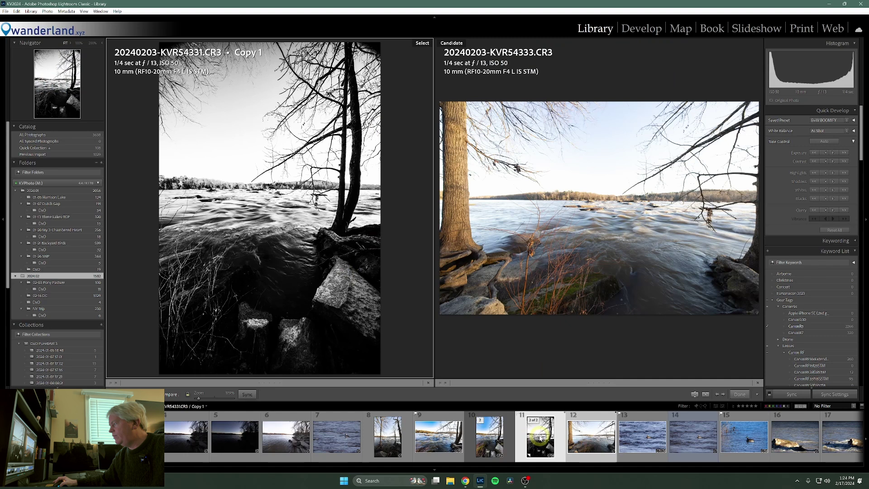
pyautogui.click(632, 438)
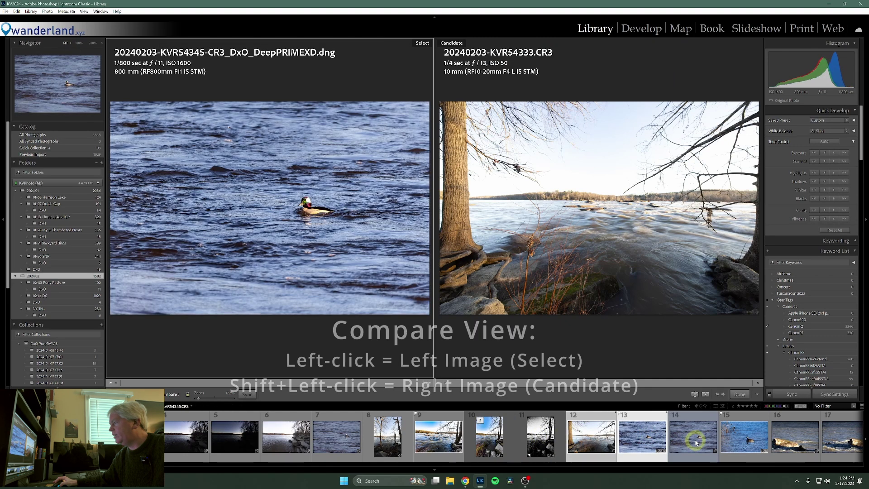
pyautogui.keyDown('shift'); pyautogui.click(696, 441); pyautogui.keyUp('shift')
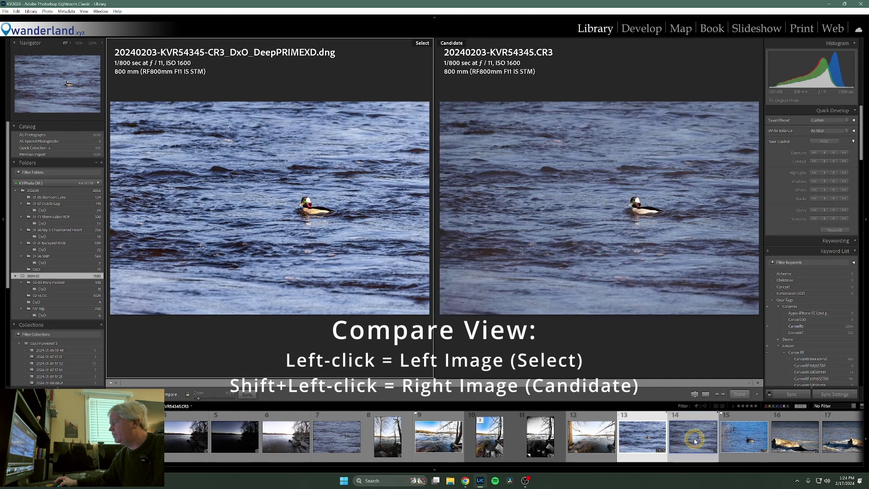
pyautogui.click(696, 442)
pyautogui.click(643, 437)
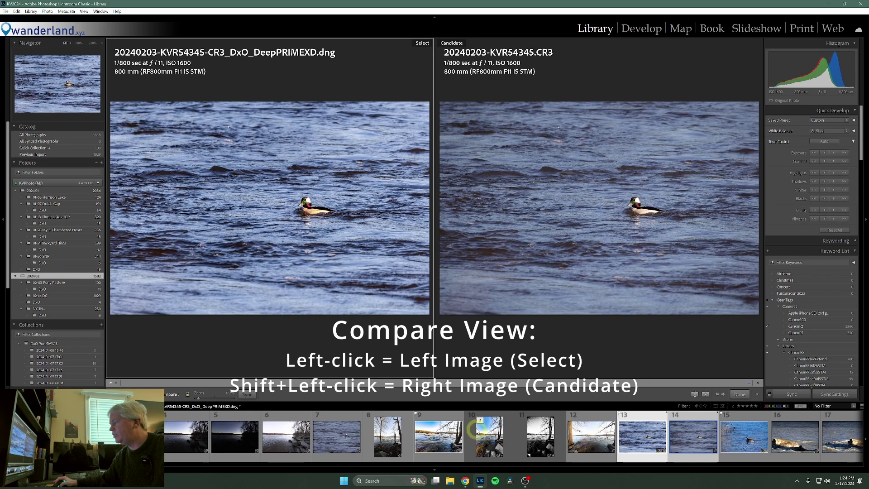
pyautogui.click(285, 436)
pyautogui.click(229, 435)
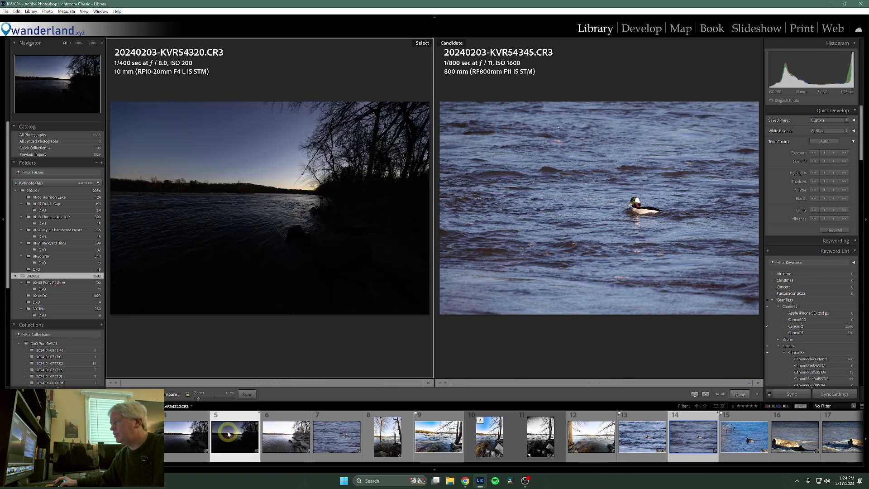
# - View photo 20240203-KVR54320 alone in loupe view and return to the grid
pyautogui.doubleClick(295, 89)
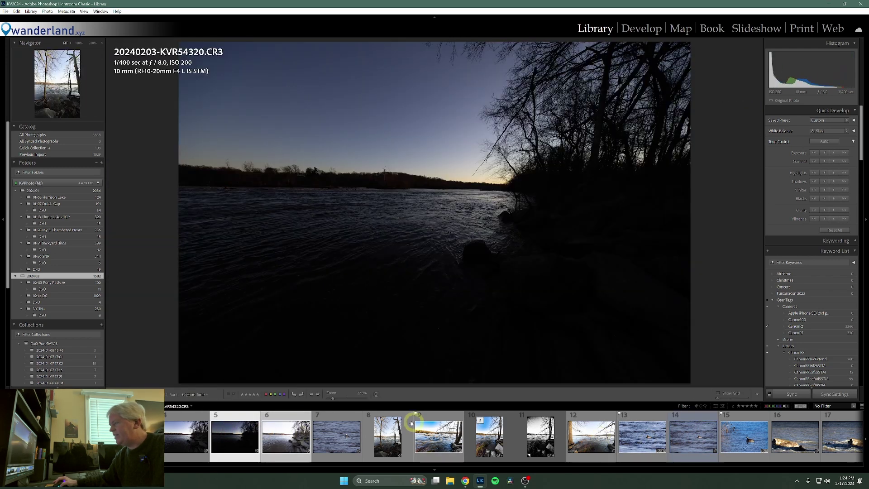
pyautogui.click(231, 428)
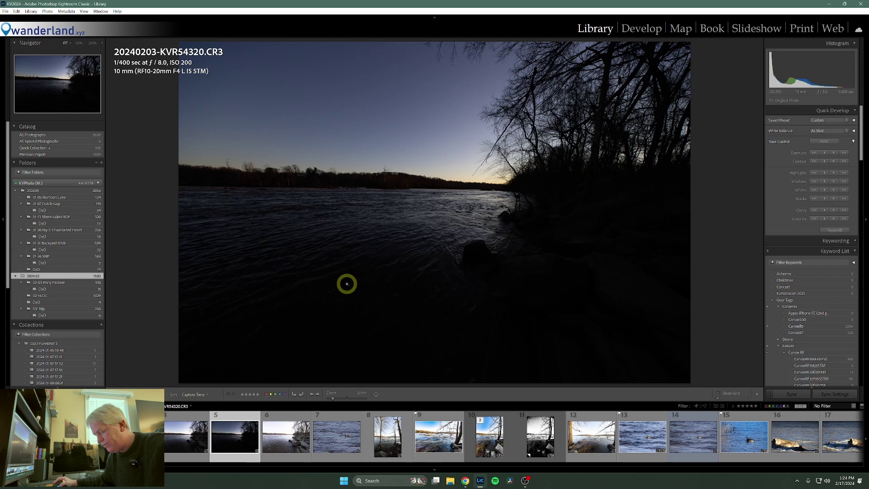
pyautogui.press('g')
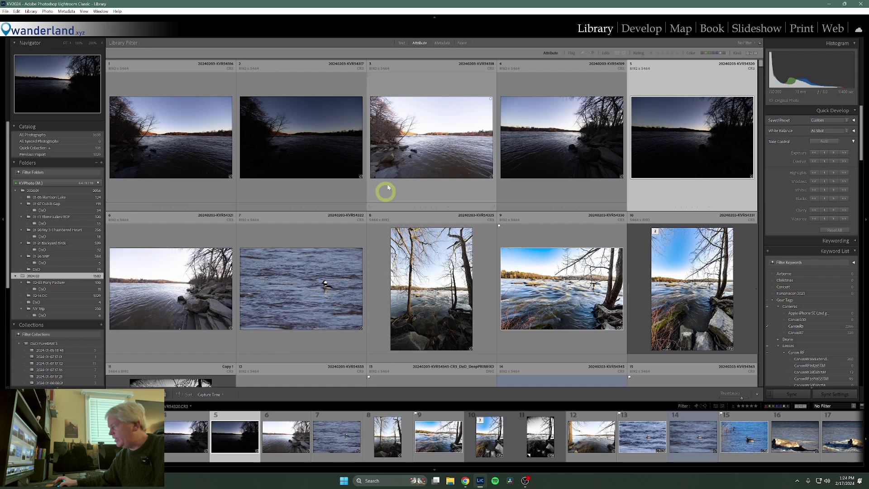
# - Filter the photos to those flagged as picks and open the first one, 20240203-KVR54330, in loupe view
pyautogui.click(697, 406)
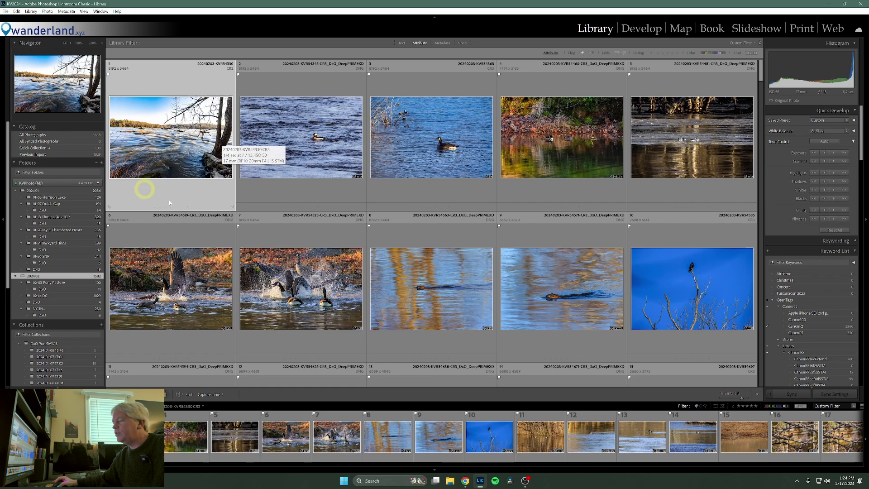
pyautogui.press('e')
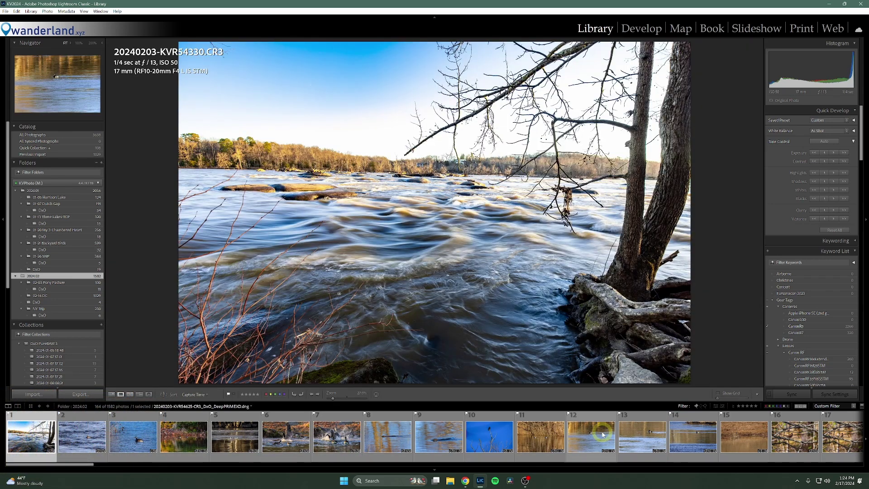
# - Select the first five flagged photos while in loupe view, bring up the catalog removal confirmation, and cancel it
pyautogui.keyDown('shift'); pyautogui.click(230, 438); pyautogui.keyUp('shift')
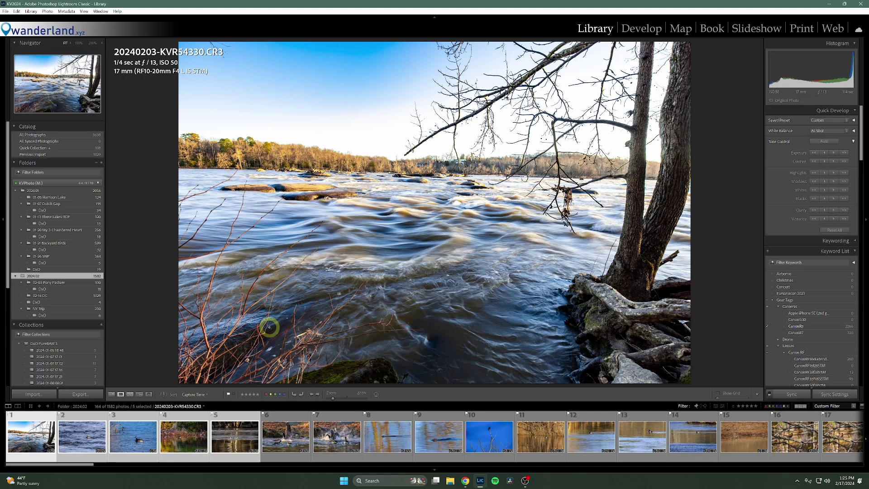
pyautogui.press('Delete')
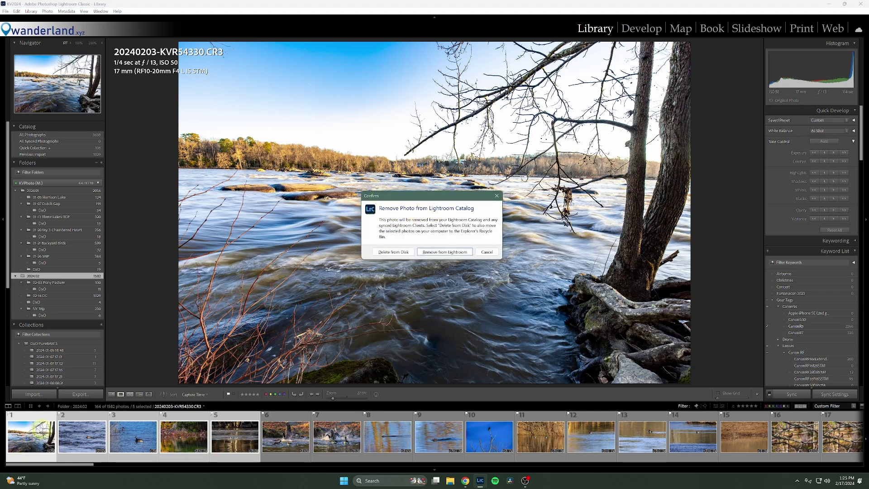
pyautogui.click(488, 252)
# - Return to the grid, request and cancel removal of the five selected photos, and reduce the selection to 20240203-KVR54330
pyautogui.press('g')
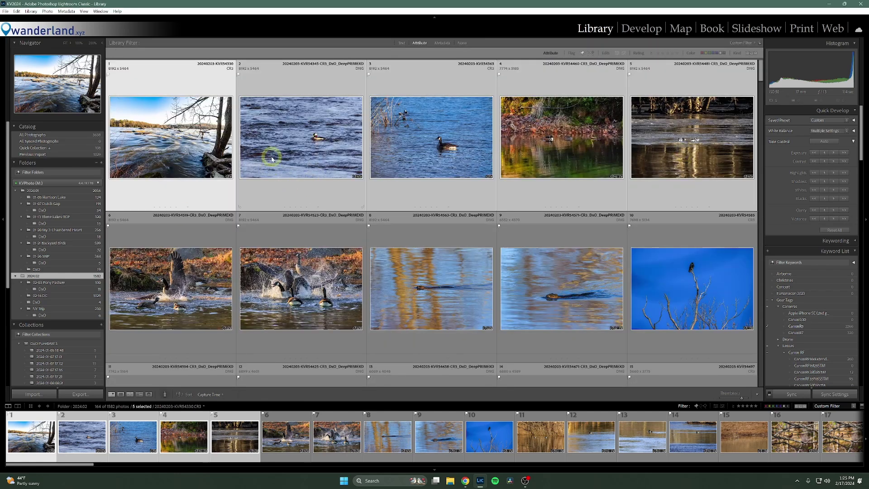
pyautogui.press('Delete')
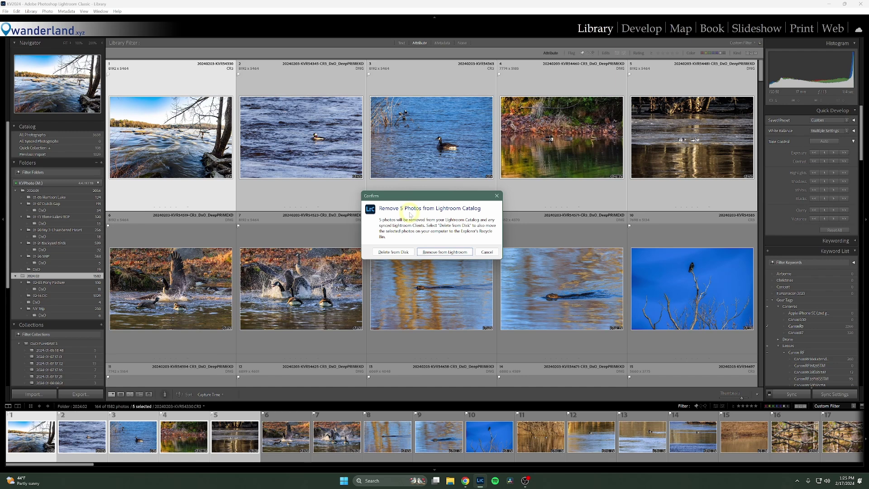
pyautogui.click(485, 252)
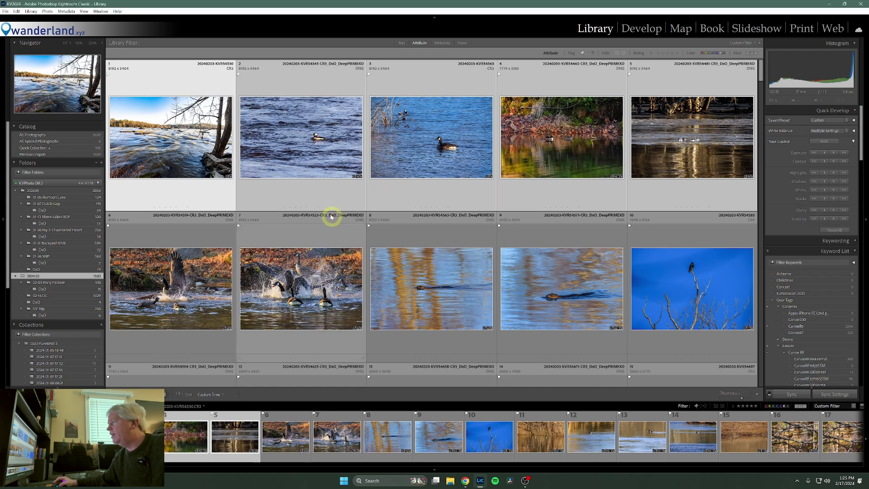
pyautogui.click(170, 146)
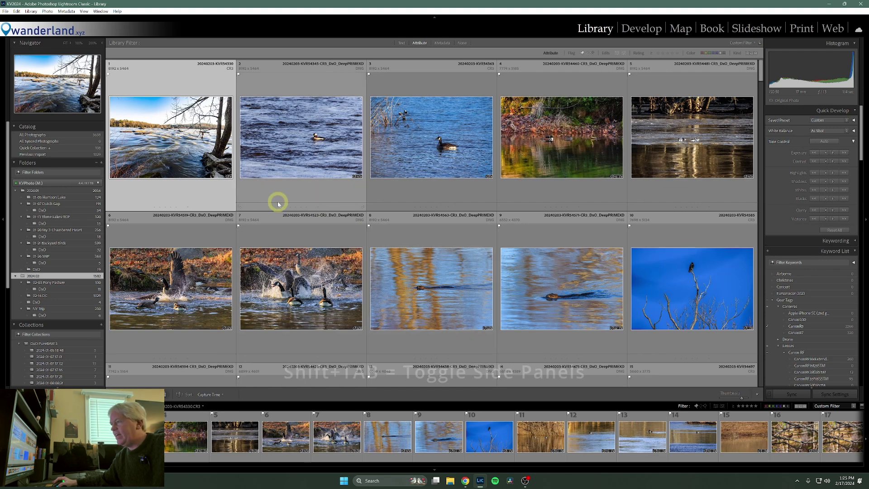
# - Hide all the panels surrounding the grid to enlarge it, and bring them back
pyautogui.hotkey('shift', 'Tab')
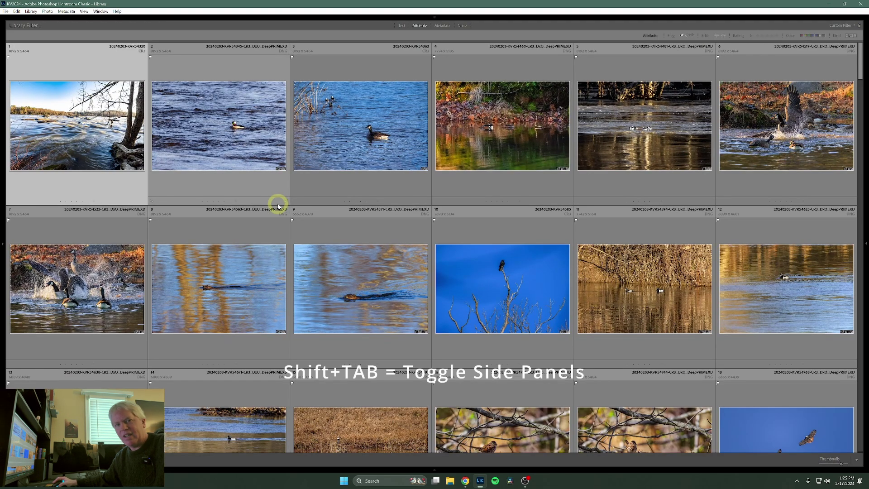
pyautogui.hotkey('shift', 'Tab')
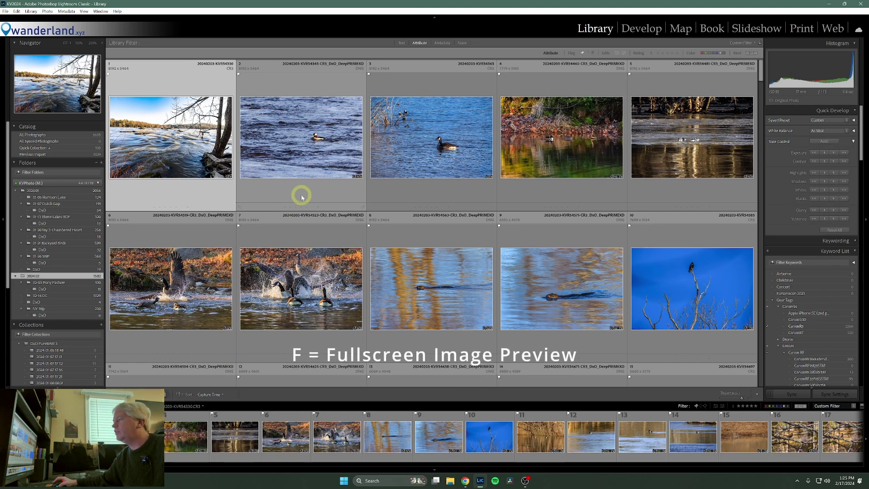
# - Preview the flagged photos in full screen from the first through the fifth, and return to the grid
pyautogui.press('f')
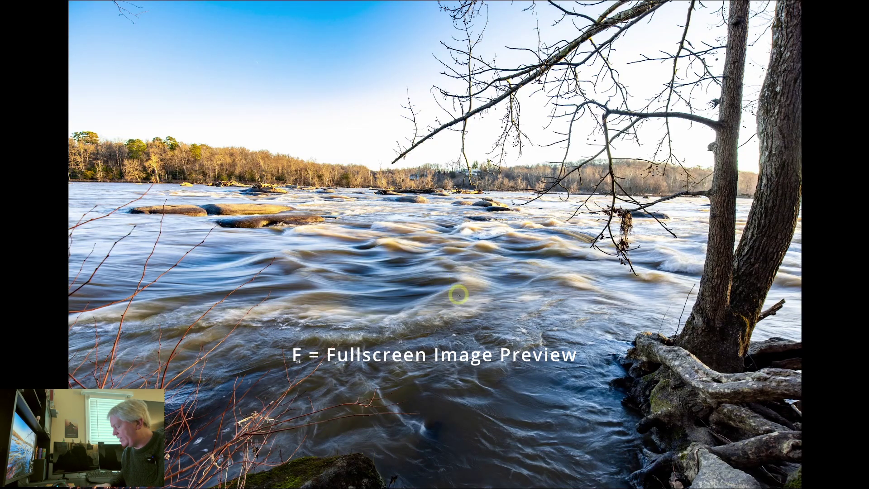
pyautogui.press('Right')
pyautogui.press('Right')
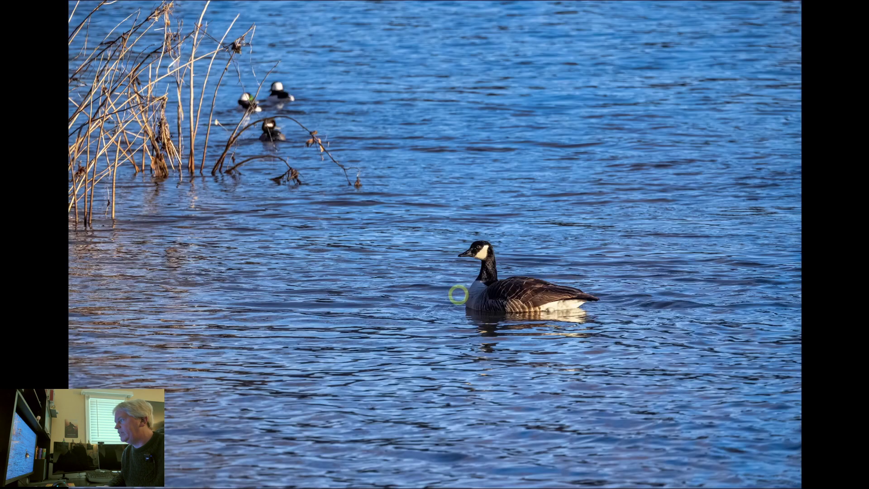
pyautogui.press('Right')
pyautogui.press('Right')
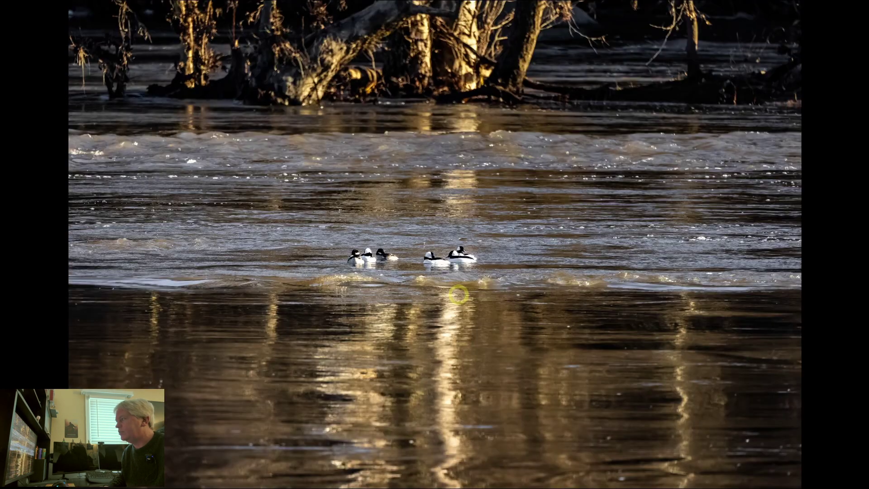
pyautogui.press('Escape')
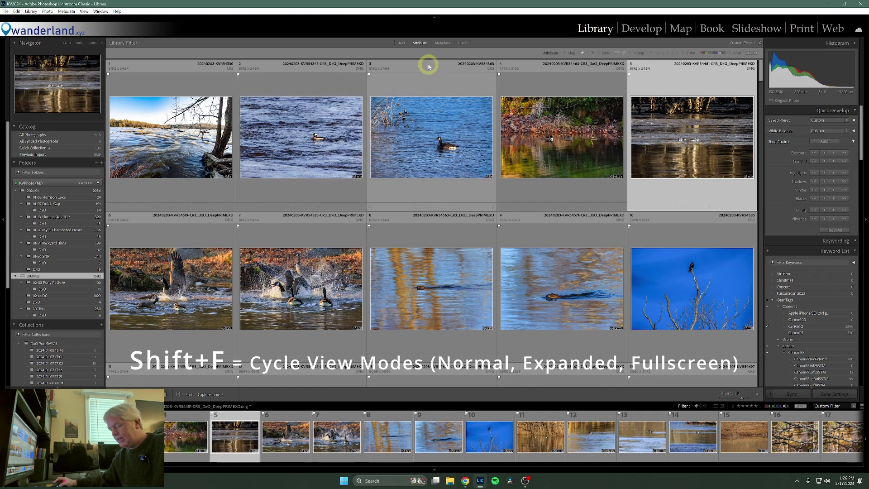
# - Cycle the window through the normal, expanded and full-screen view modes, ending in full screen
pyautogui.hotkey('shift', 'f')
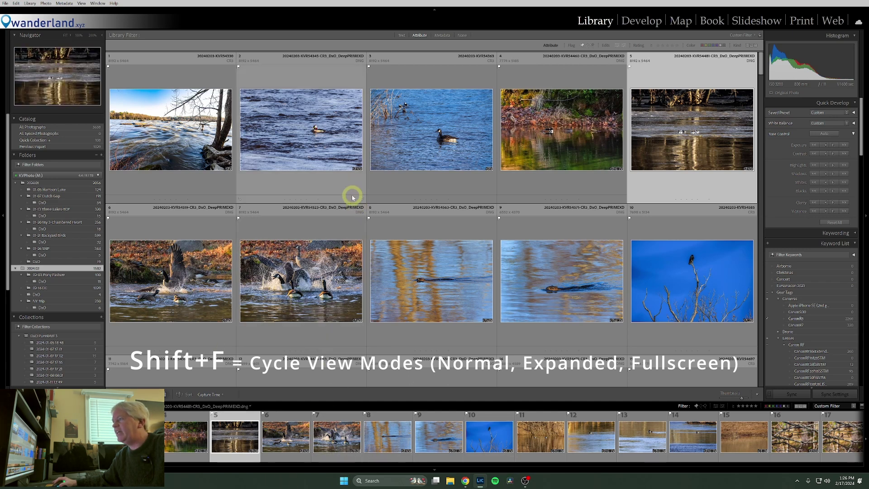
pyautogui.hotkey('shift', 'f')
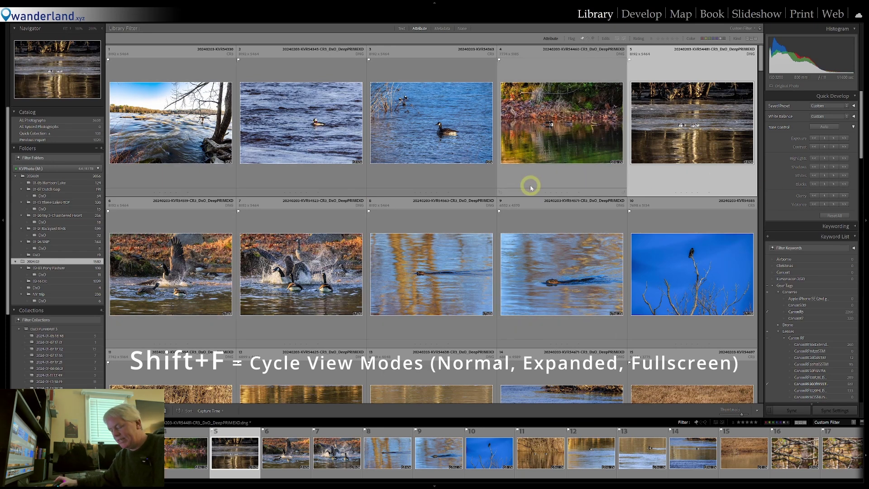
pyautogui.hotkey('shift', 'f')
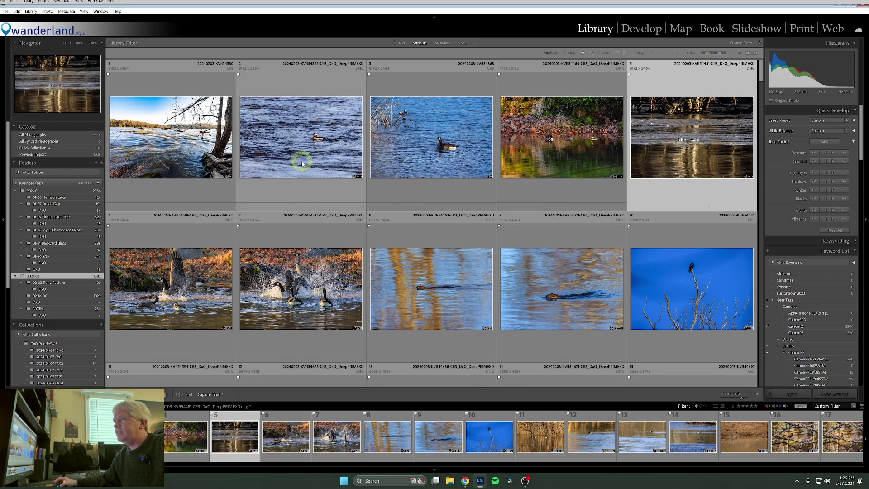
pyautogui.hotkey('shift', 'f')
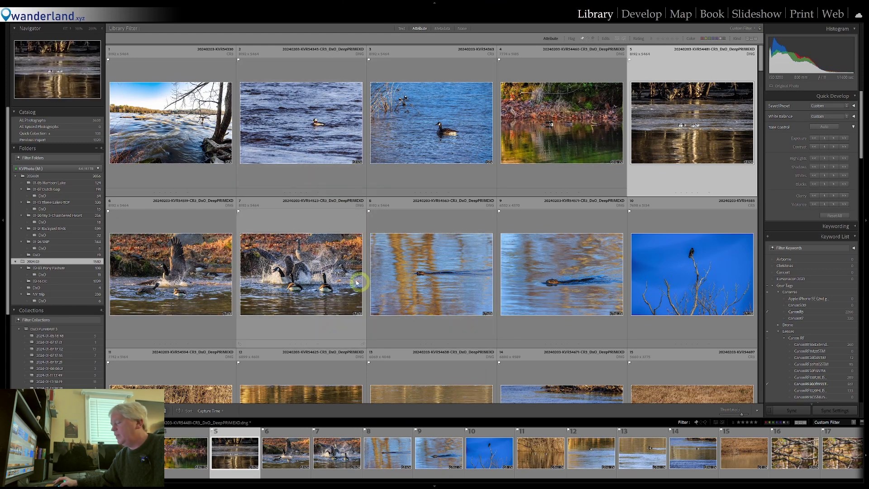
# - View photo 20240203-KVR54481 in loupe view and in full-screen preview, and return to the grid
pyautogui.press('e')
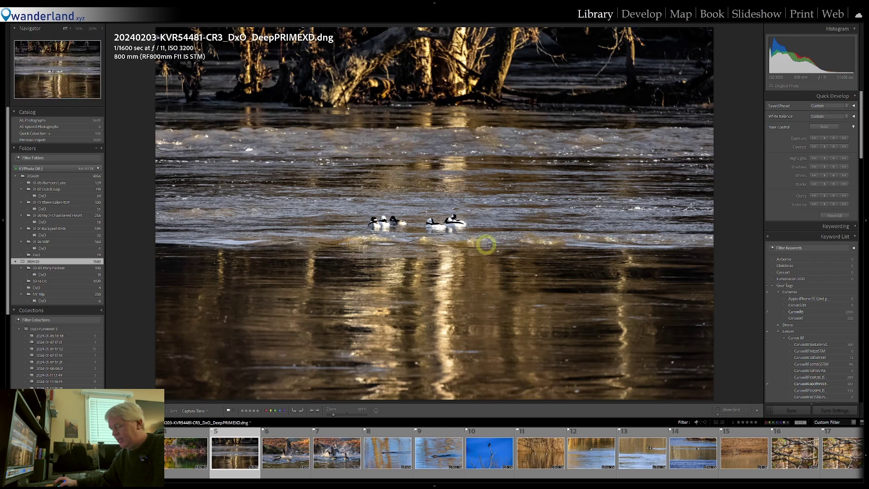
pyautogui.press('f')
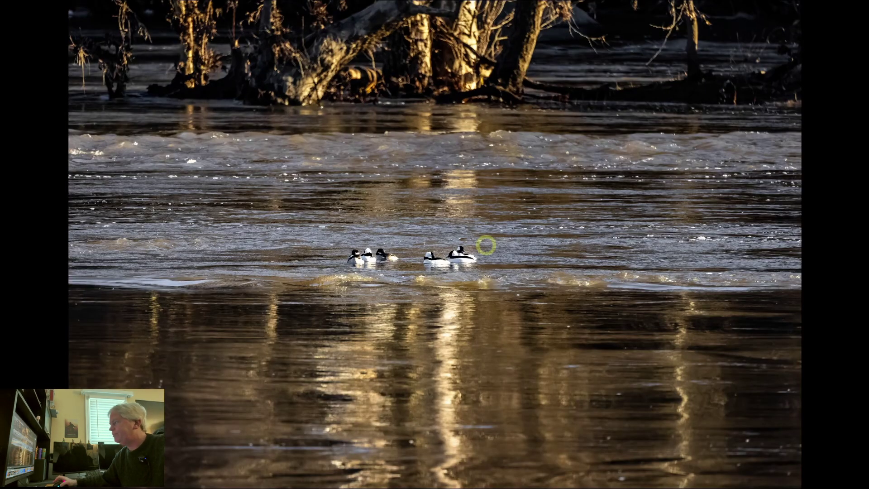
pyautogui.press('f')
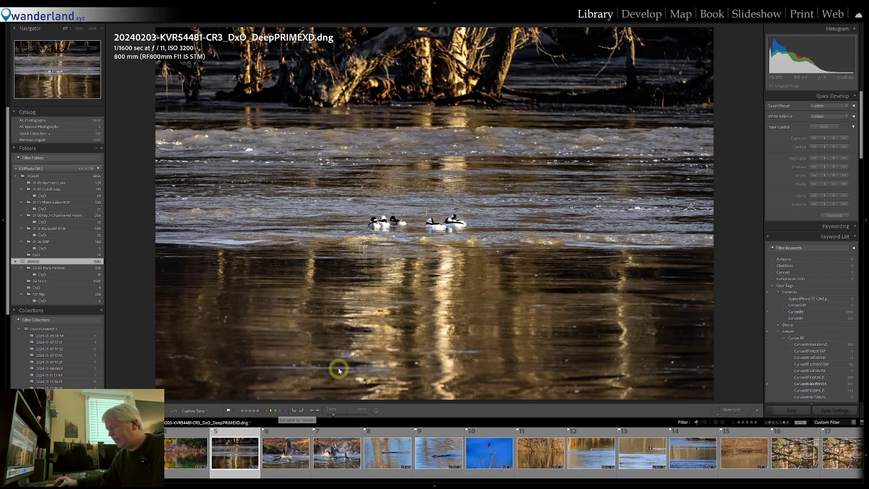
pyautogui.press('g')
# - Open photo 20240203-KVR54523 in loupe view and adjust the filmstrip's height, enlarging it and shrinking it back
pyautogui.scroll(-5, 305, 217)
pyautogui.scroll(3, 311, 207)
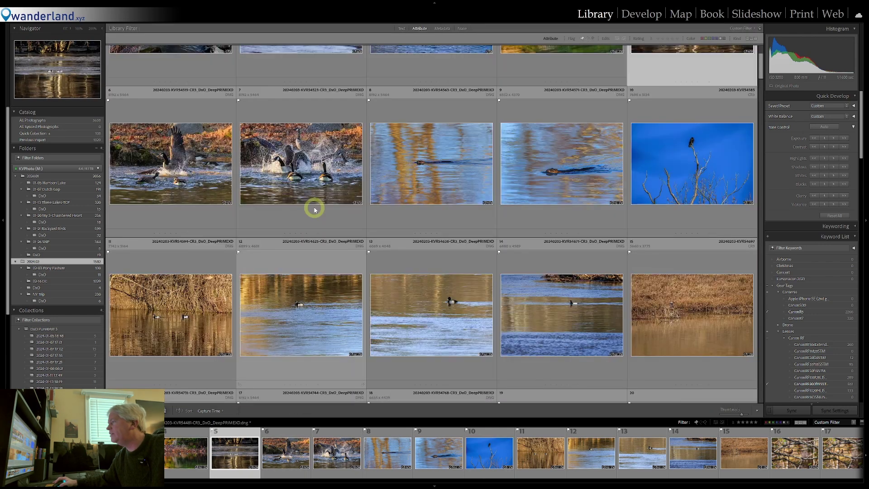
pyautogui.click(297, 168)
pyautogui.doubleClick(297, 168)
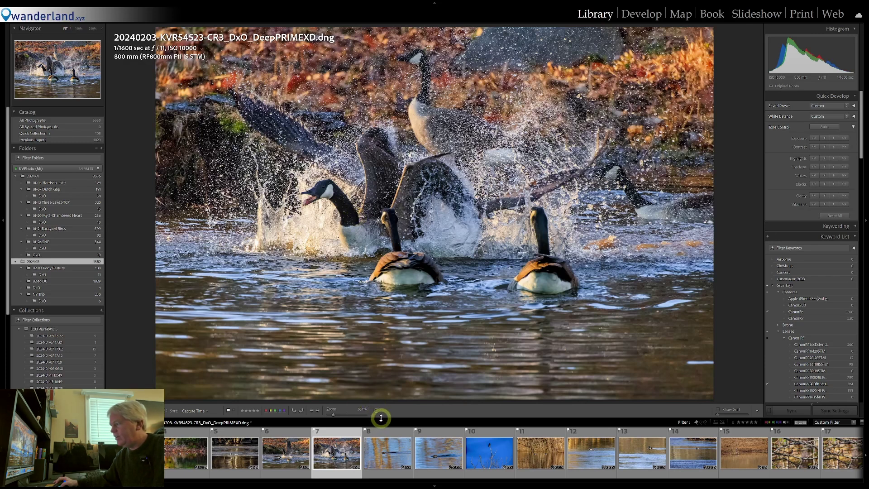
pyautogui.moveTo(381, 418); pyautogui.dragTo(382, 388)
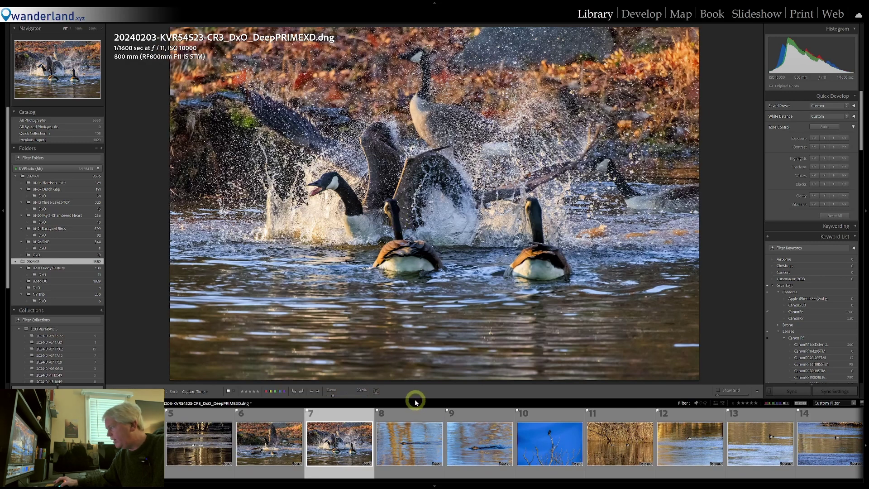
pyautogui.moveTo(415, 399); pyautogui.dragTo(419, 416)
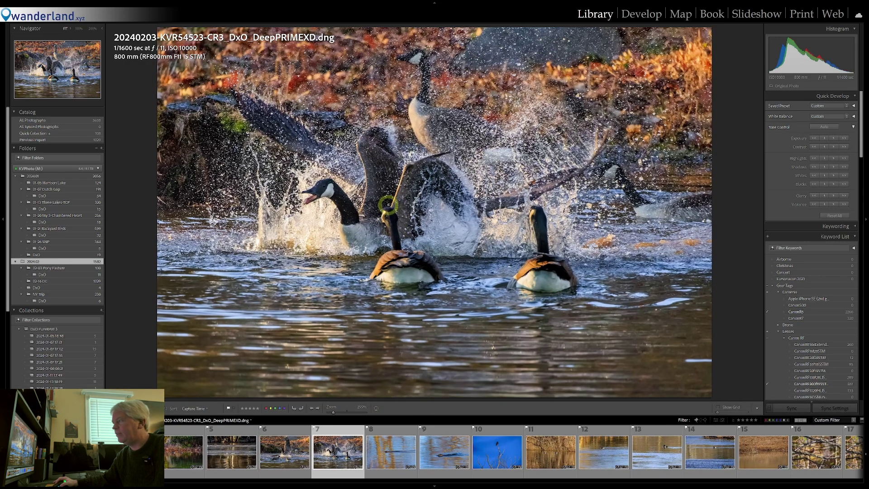
# - Switch the loupe zoom of the splashing geese photo to Fill and back to Fit
pyautogui.press('g')
pyautogui.click(67, 28)
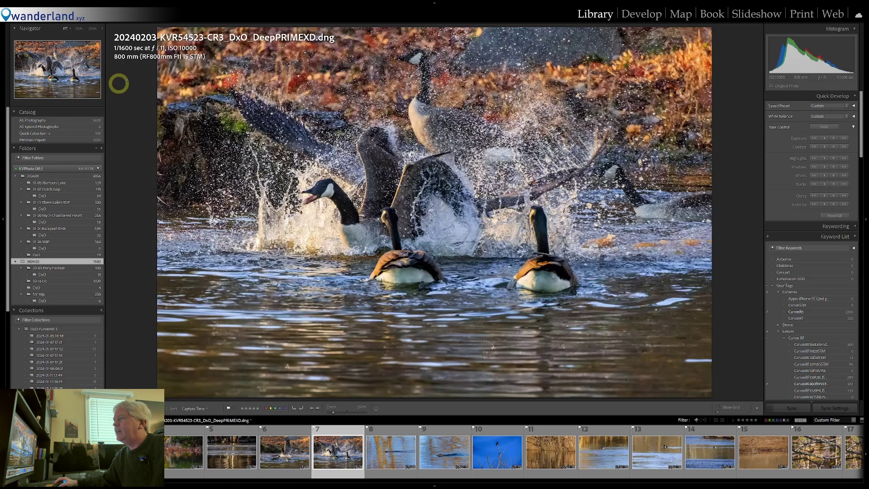
pyautogui.click(70, 29)
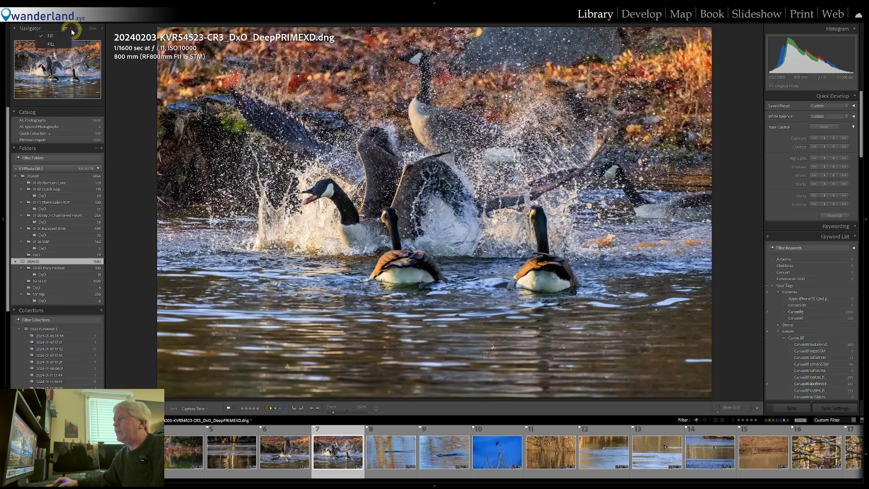
pyautogui.click(51, 45)
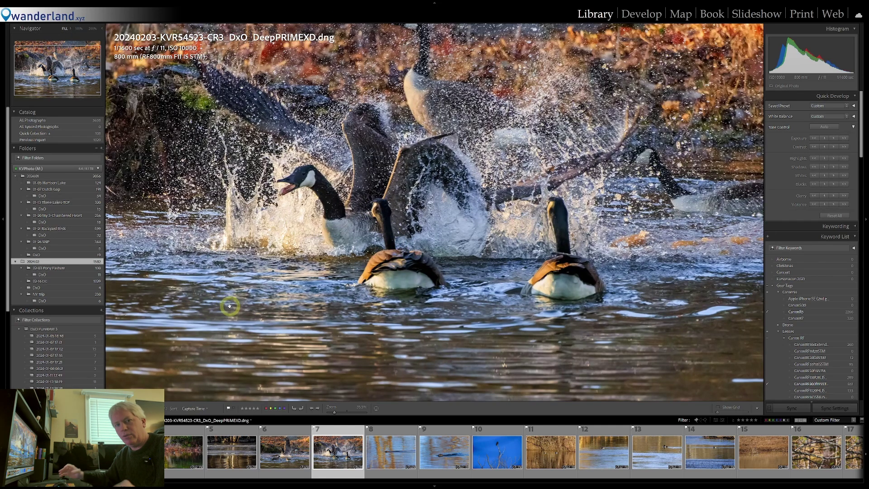
pyautogui.click(68, 29)
pyautogui.click(51, 37)
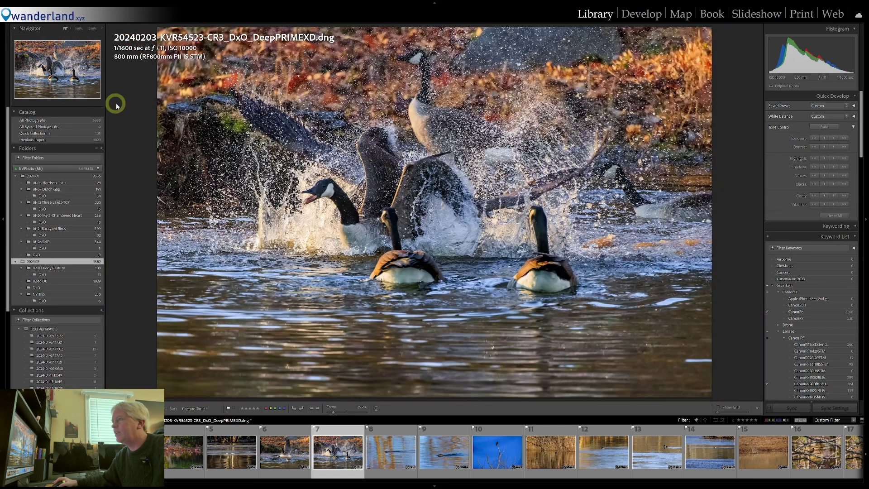
# - Magnify the photo to 100%, 200% and 1600%, and inspect the detail around the goose's head
pyautogui.click(78, 32)
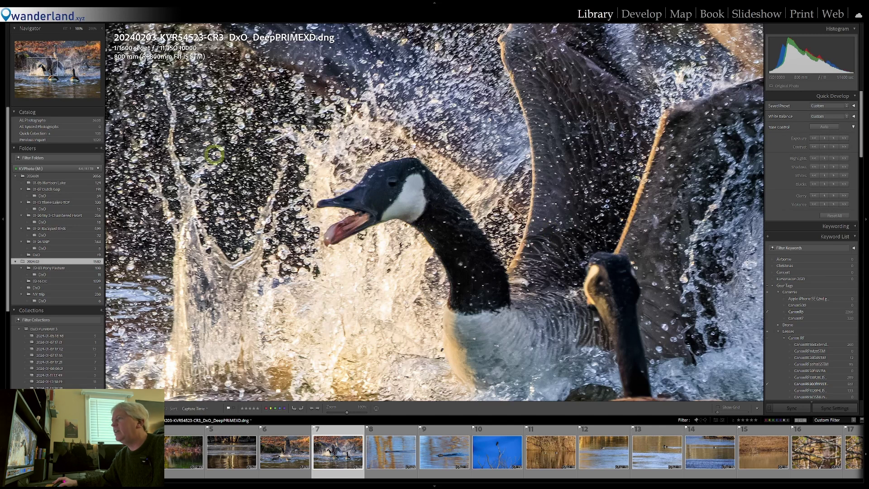
pyautogui.click(92, 29)
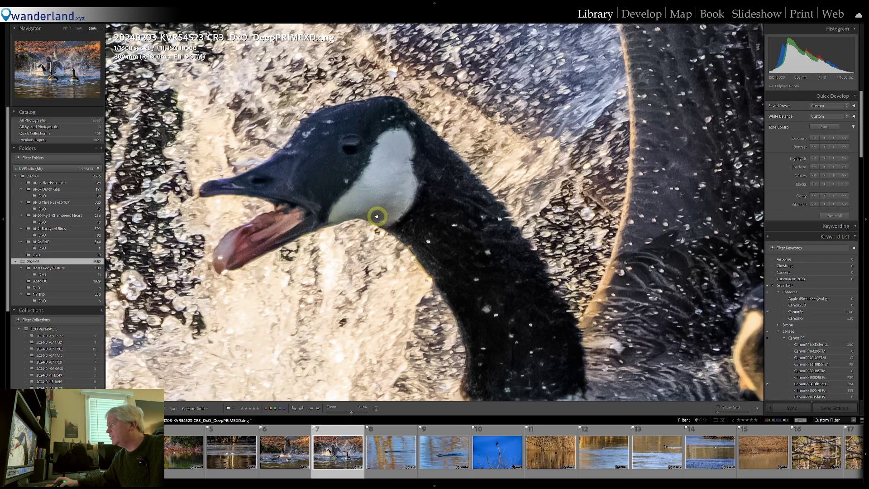
pyautogui.click(102, 30)
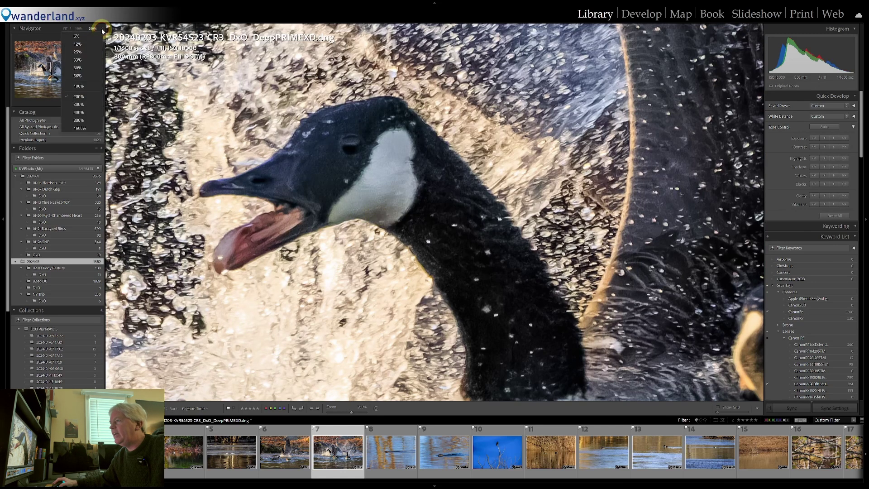
pyautogui.click(80, 130)
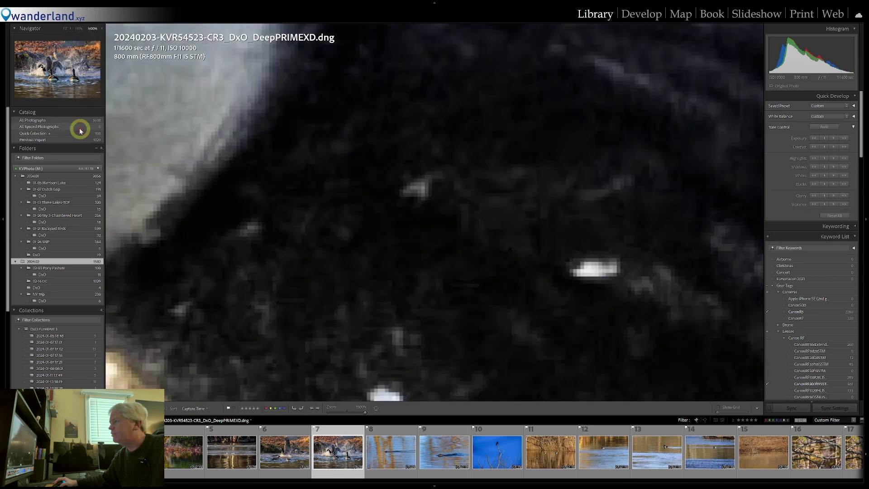
pyautogui.moveTo(306, 213); pyautogui.dragTo(452, 294)
pyautogui.moveTo(255, 117); pyautogui.dragTo(347, 204)
# - Set the custom zoom level to 12% and toggle the photo between that level and Fit
pyautogui.click(101, 29)
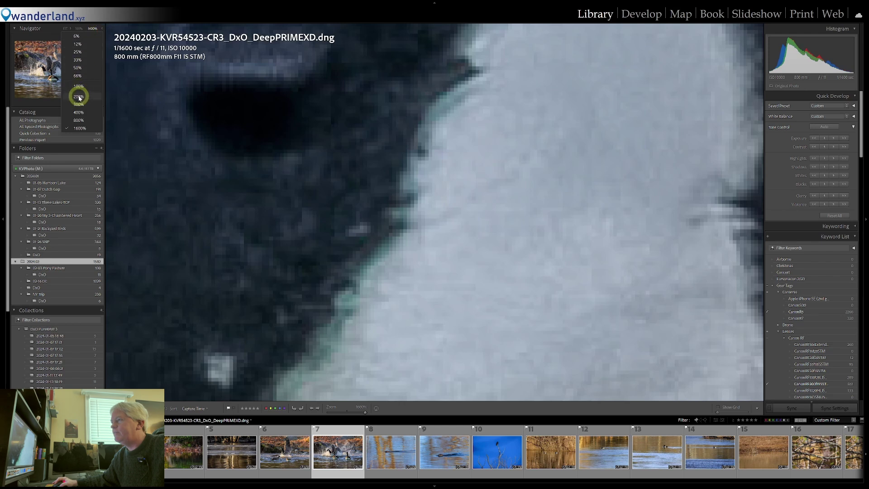
pyautogui.click(78, 46)
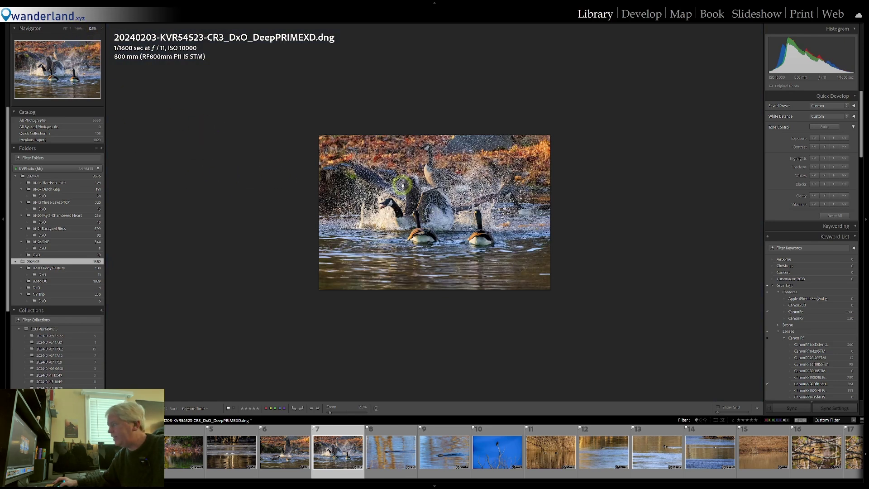
pyautogui.click(428, 207)
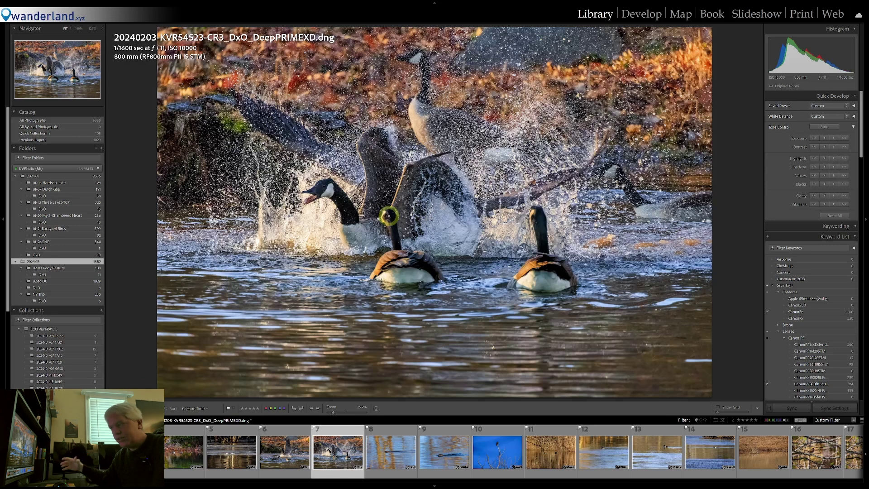
pyautogui.click(394, 216)
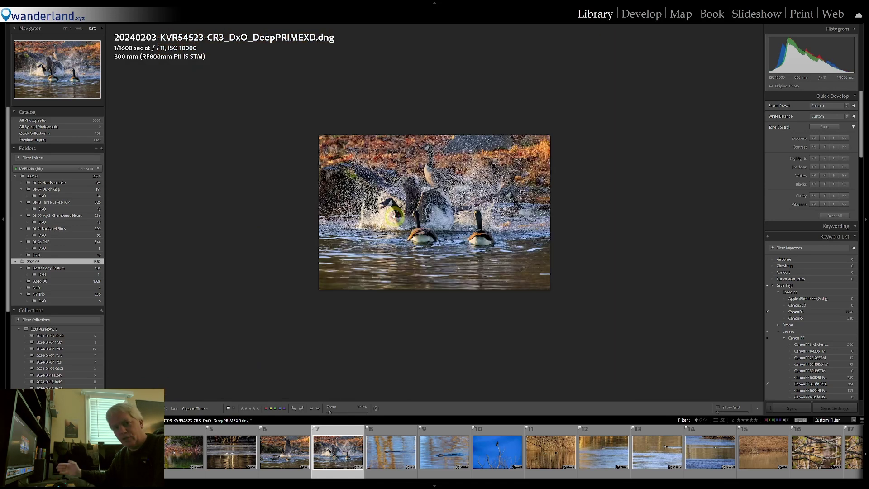
# - Set the zoom to 100%, toggle the photo between Fit and 100%, and switch it back to 12.5%
pyautogui.click(79, 29)
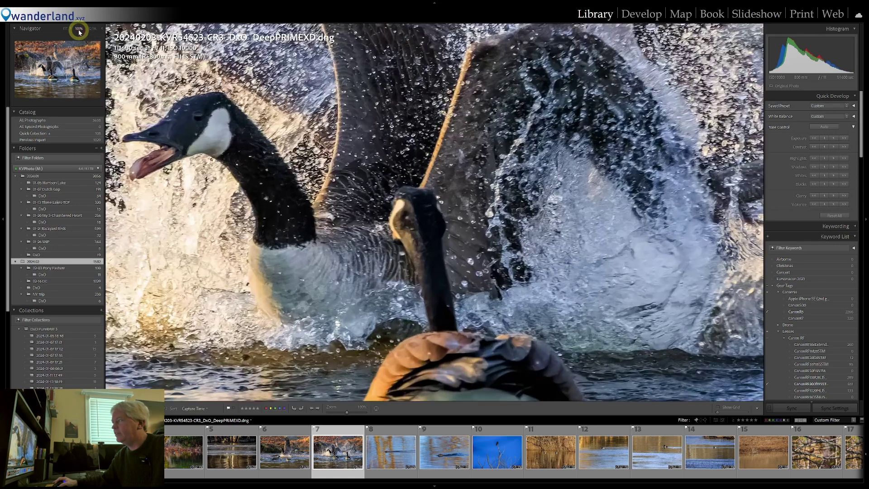
pyautogui.click(365, 196)
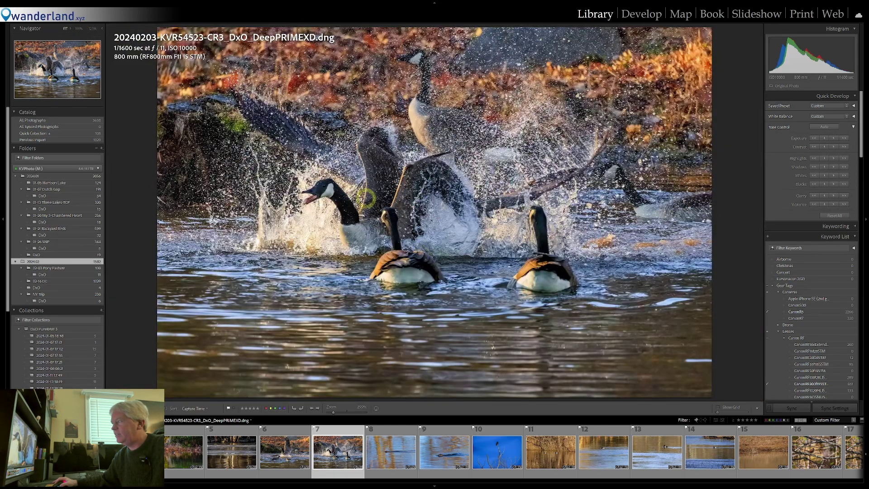
pyautogui.click(366, 198)
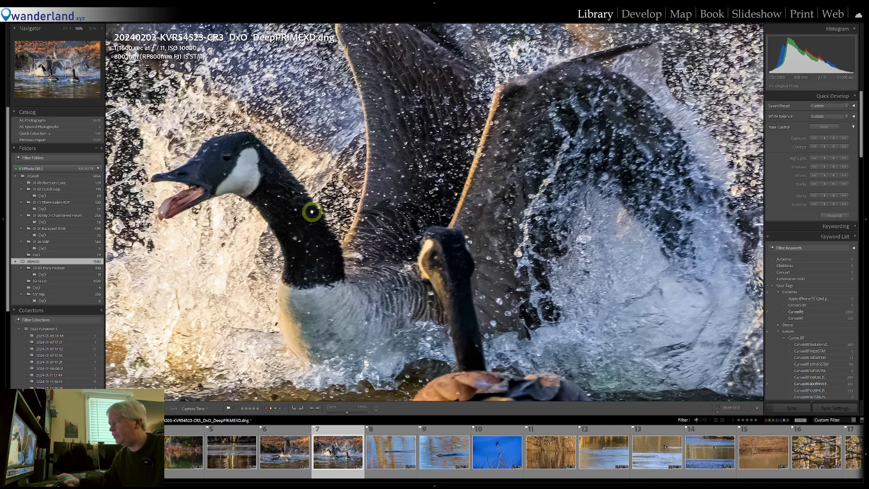
pyautogui.click(349, 207)
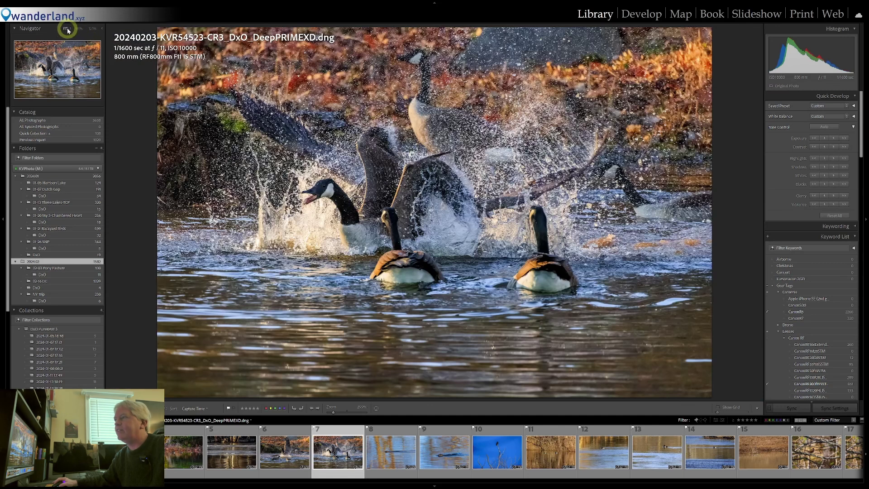
pyautogui.click(92, 29)
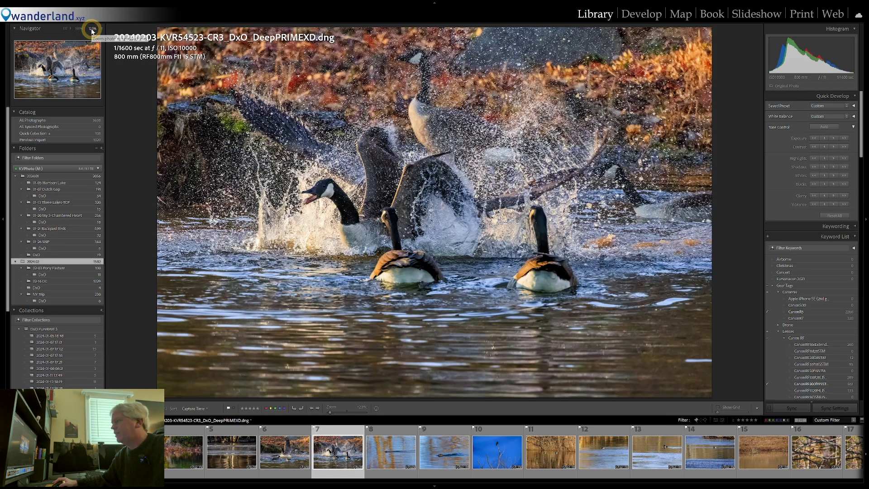
pyautogui.click(275, 117)
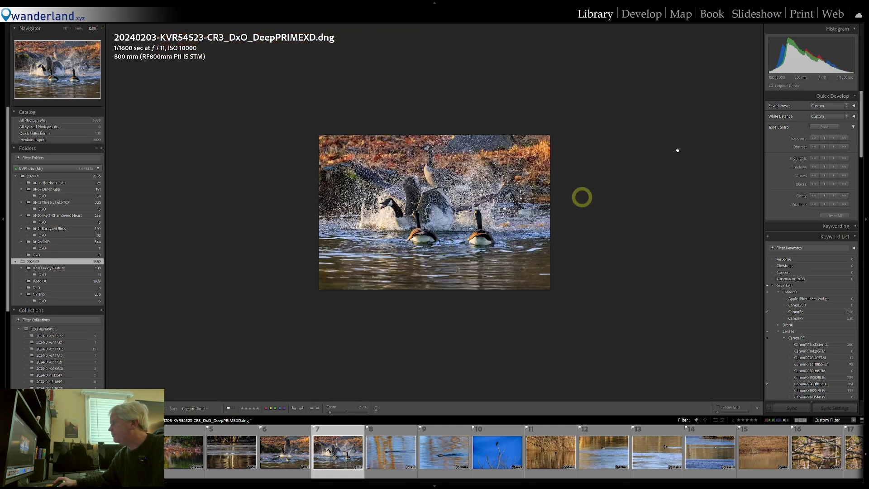
# - In Develop, draw a radial gradient mask over the photo's lower-right corner, enlarge its inner area and reduce its exposure by about one stop
pyautogui.click(647, 15)
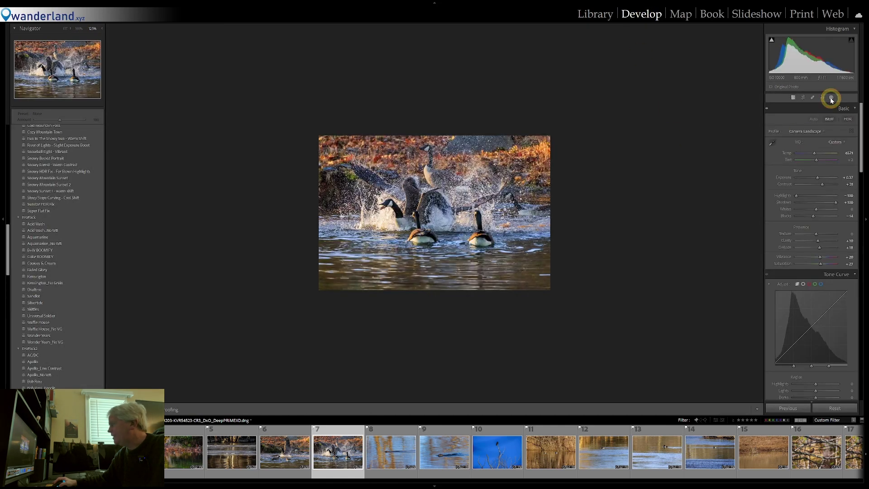
pyautogui.click(832, 98)
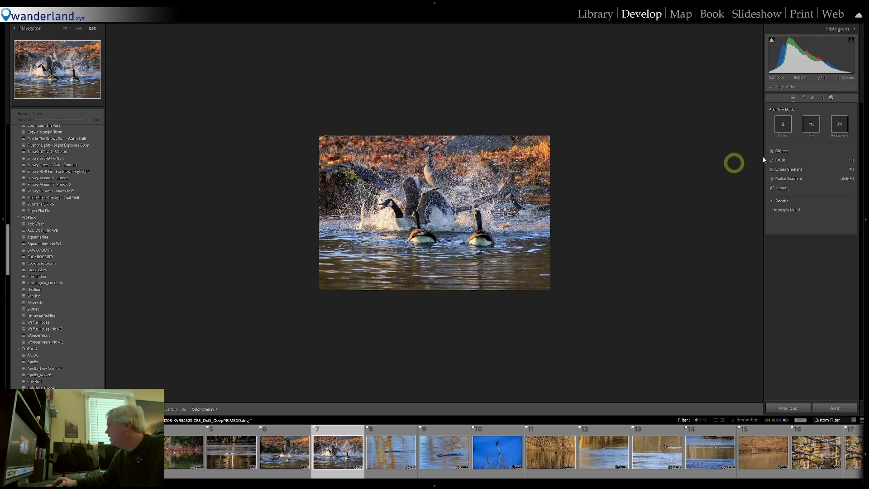
pyautogui.click(789, 179)
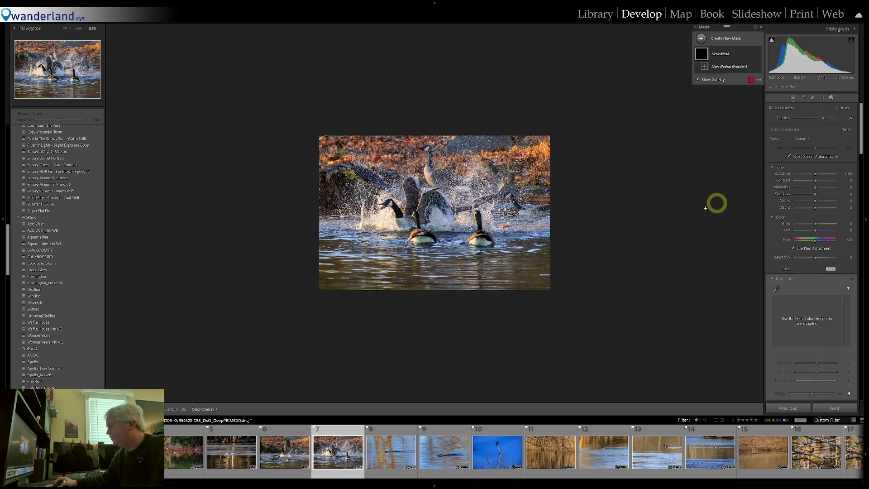
pyautogui.moveTo(598, 326); pyautogui.dragTo(417, 223)
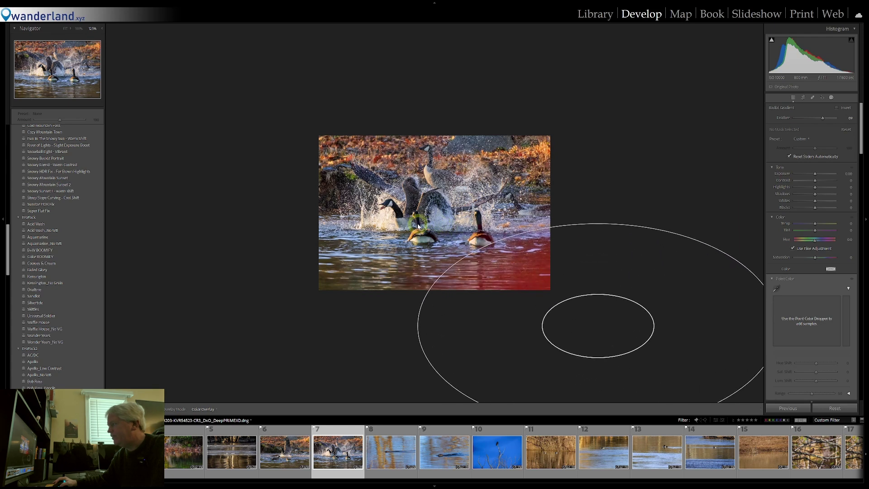
pyautogui.moveTo(600, 358); pyautogui.dragTo(593, 387)
pyautogui.moveTo(598, 327); pyautogui.dragTo(568, 335)
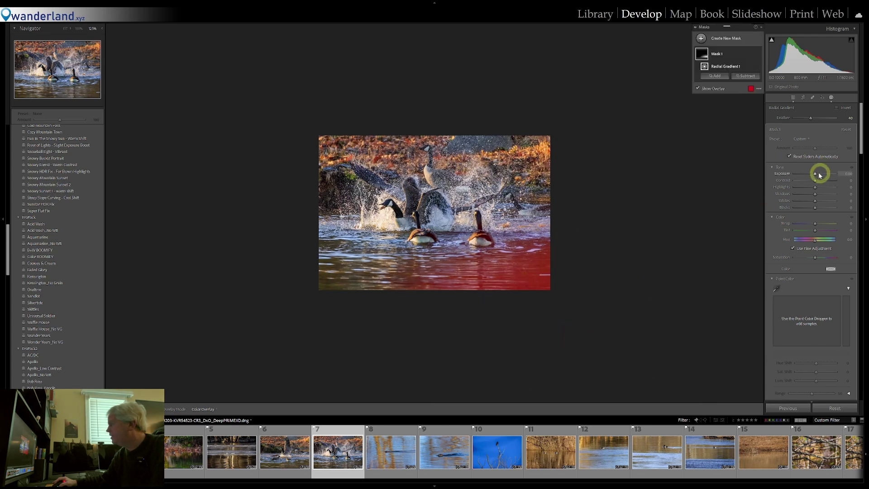
pyautogui.moveTo(817, 177); pyautogui.dragTo(810, 177)
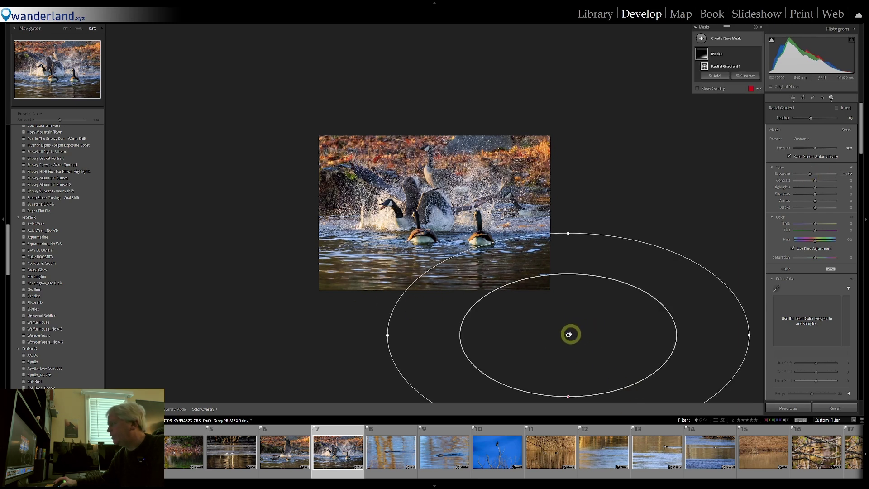
# - Move the radial gradient over the splashing geese and enlarge the ellipse to surround the whole photo
pyautogui.moveTo(568, 336); pyautogui.dragTo(426, 137)
pyautogui.moveTo(428, 243); pyautogui.dragTo(443, 266)
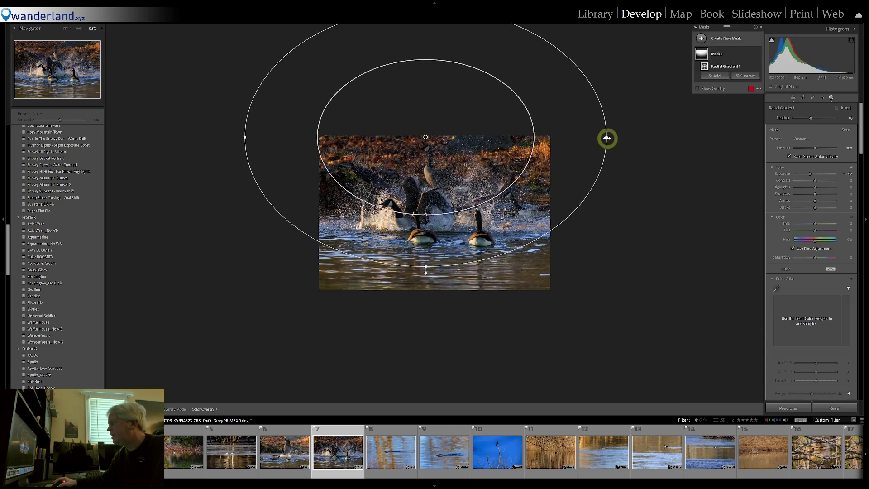
pyautogui.moveTo(607, 138); pyautogui.dragTo(627, 138)
pyautogui.moveTo(426, 137); pyautogui.dragTo(431, 168)
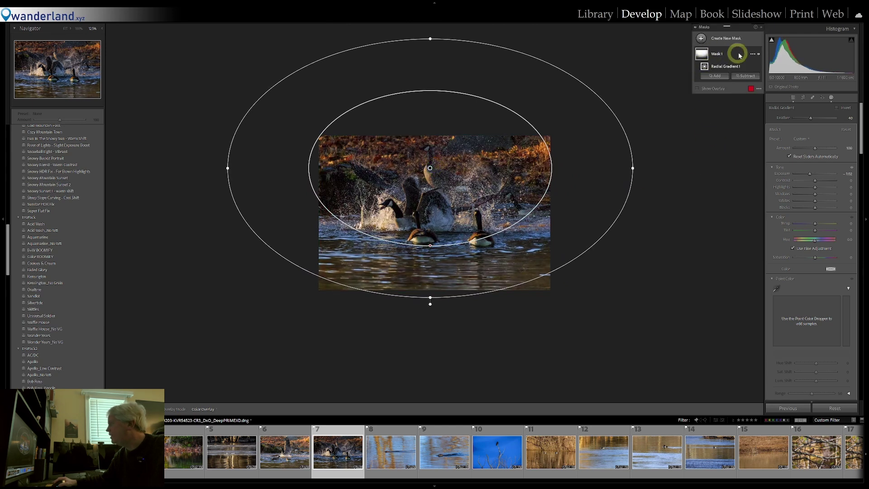
# - Invert Mask 1 and shift the gradient slightly upward, then close masking and display the photo at Fit
pyautogui.click(753, 53)
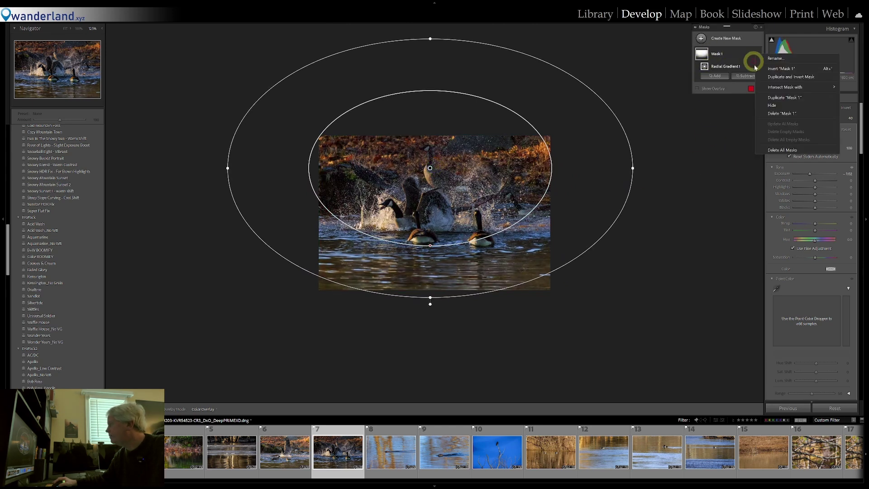
pyautogui.click(782, 69)
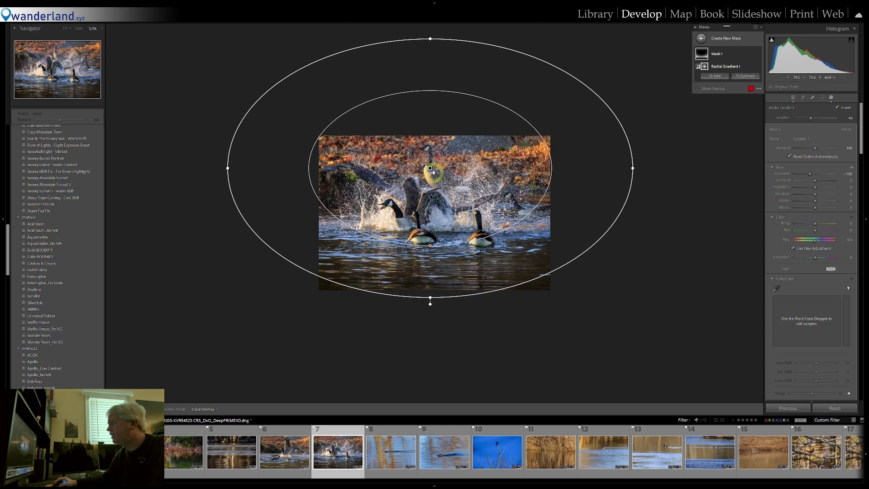
pyautogui.moveTo(430, 168); pyautogui.dragTo(431, 164)
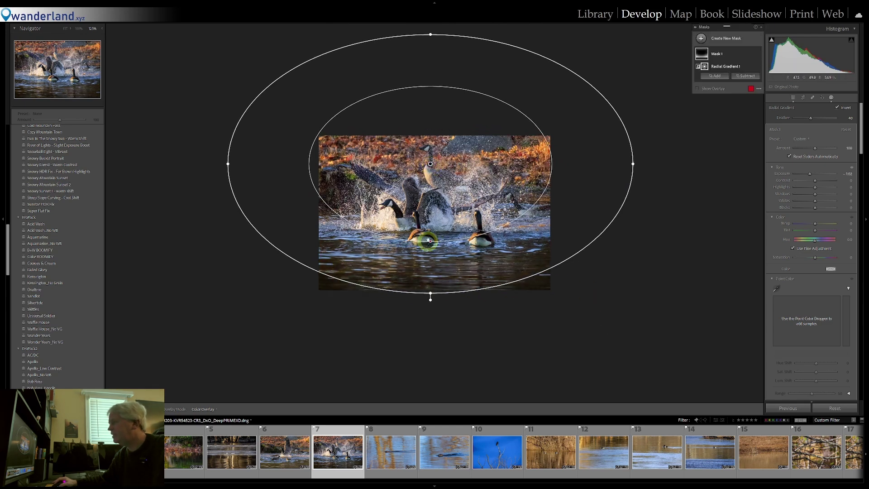
pyautogui.moveTo(431, 164)
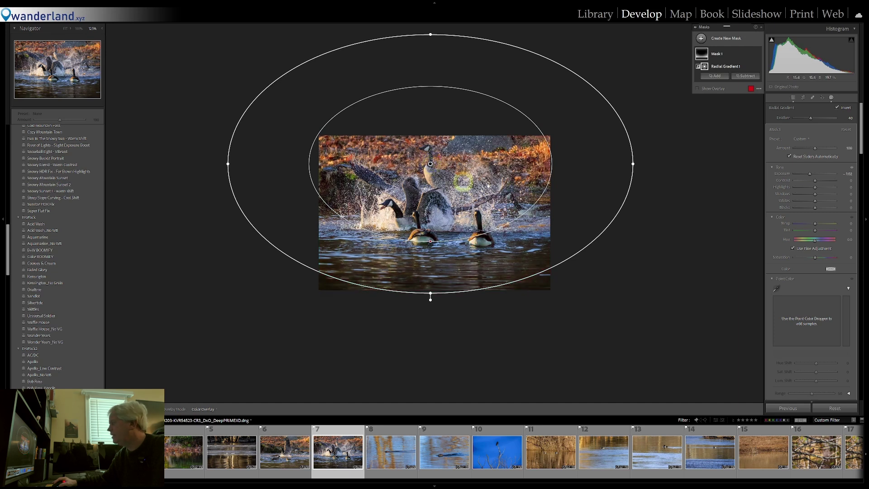
pyautogui.click(832, 98)
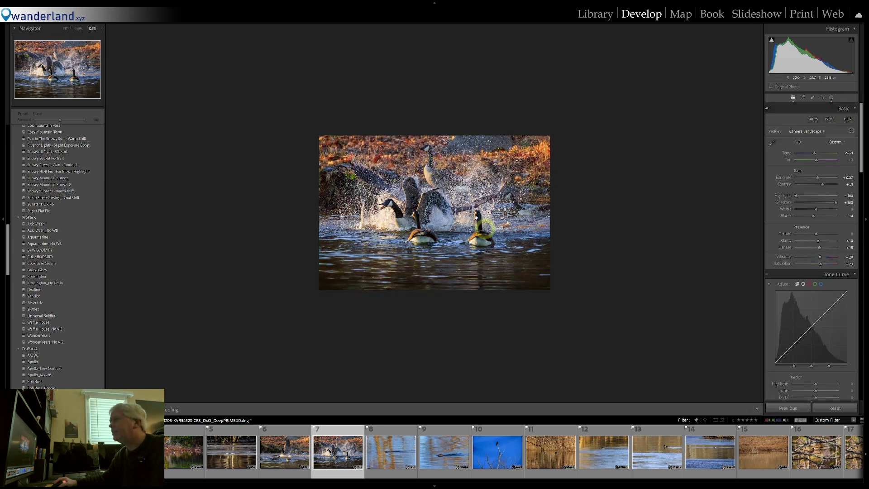
pyautogui.click(67, 29)
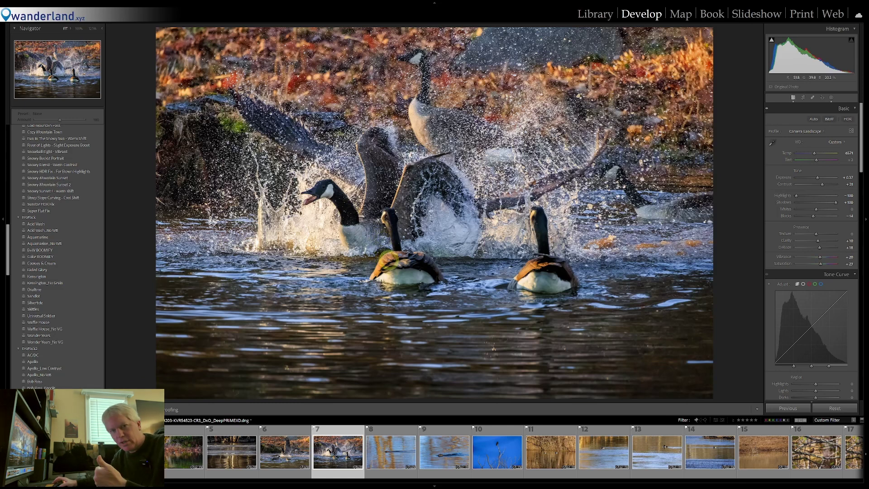
# - Return to the Library grid and turn off the flag filter to browse all the folder's photos
pyautogui.press('g')
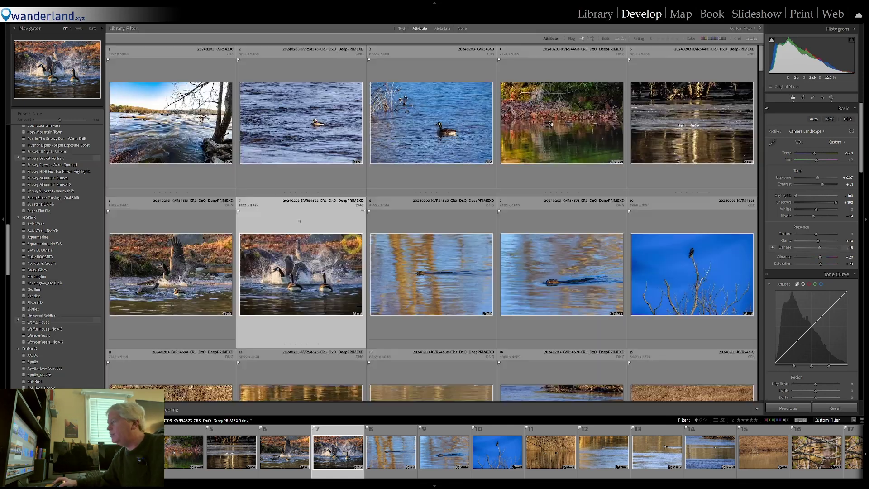
pyautogui.scroll(-10, 407, 232)
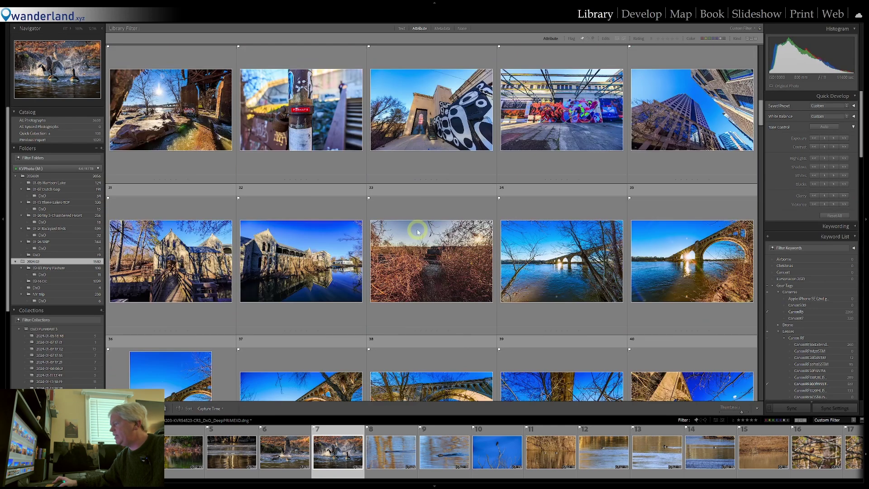
pyautogui.click(696, 420)
pyautogui.scroll(3, 388, 265)
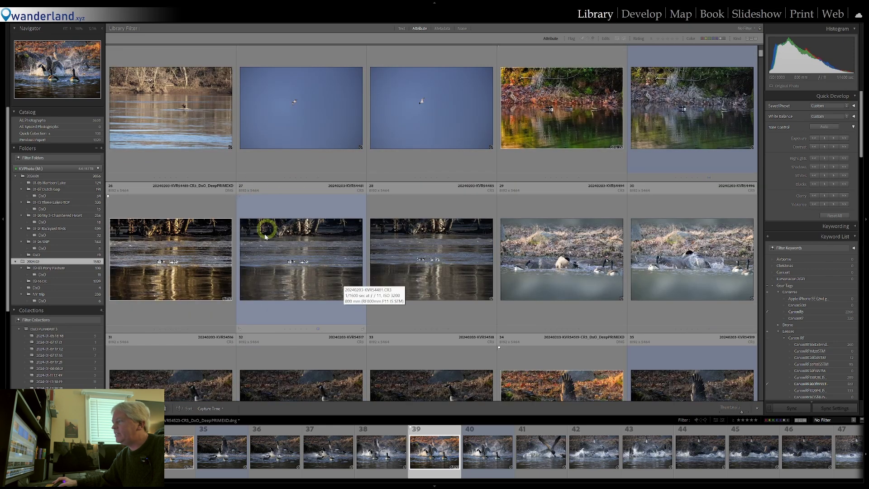
pyautogui.scroll(3, 430, 208)
pyautogui.scroll(5, 430, 208)
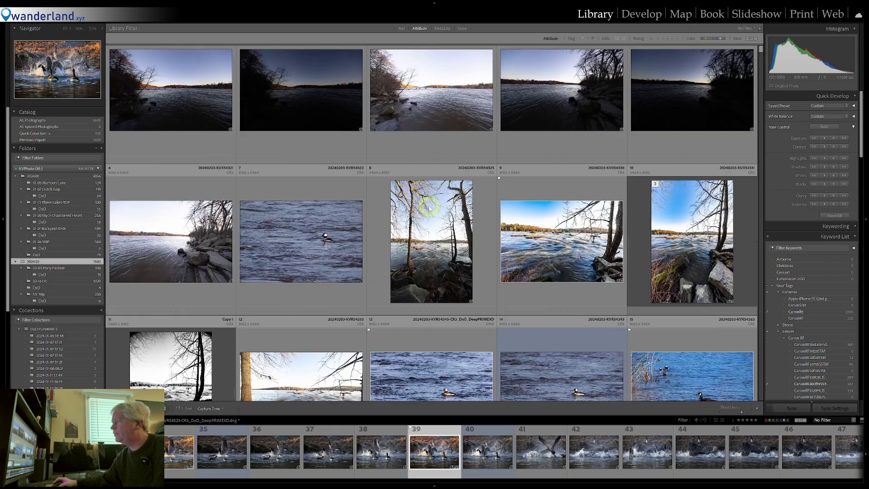
pyautogui.scroll(-3, 502, 249)
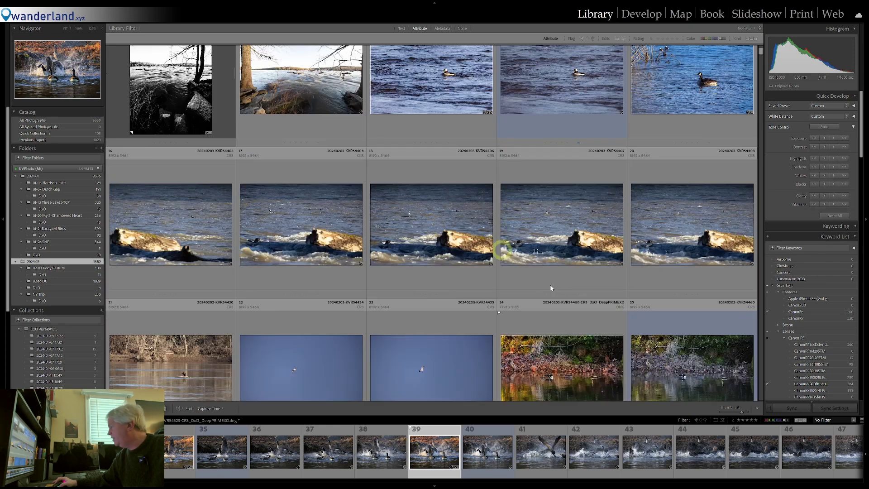
# - Filter the folder to blue-labelled photos, check the first duck photo in Loupe view and toggle its blue label off and back on
pyautogui.click(777, 420)
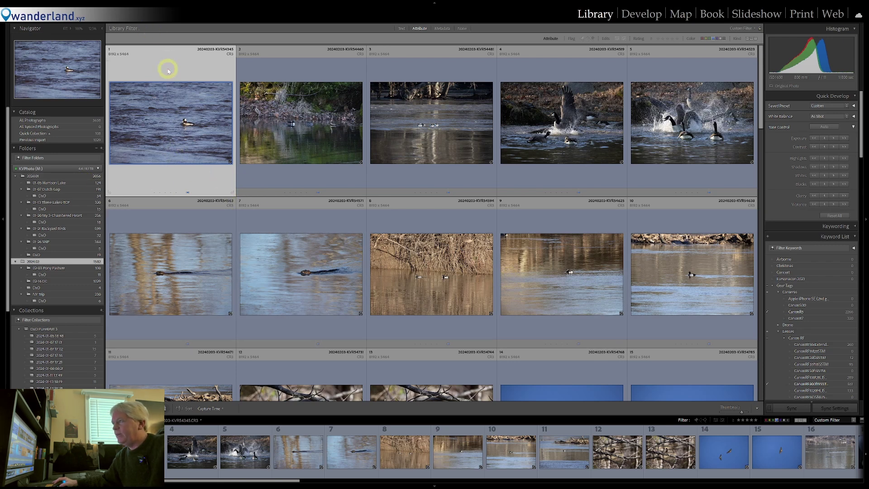
pyautogui.doubleClick(184, 87)
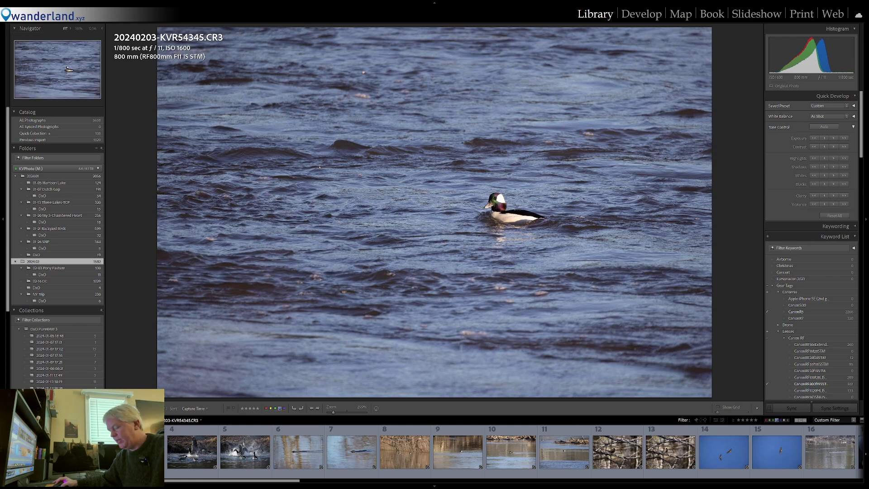
pyautogui.press('g')
pyautogui.press('x')
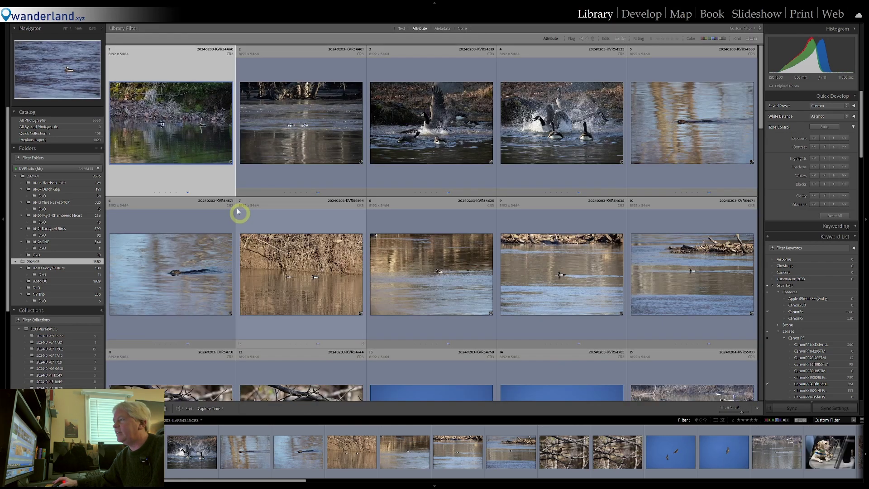
pyautogui.click(782, 421)
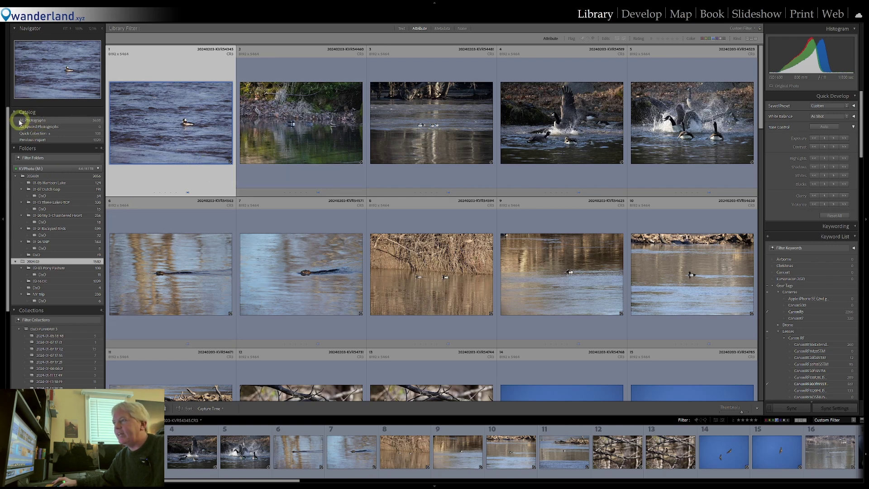
# - Show All Photographs filtered to flagged picks and remove the blue label from the filter criteria
pyautogui.click(44, 121)
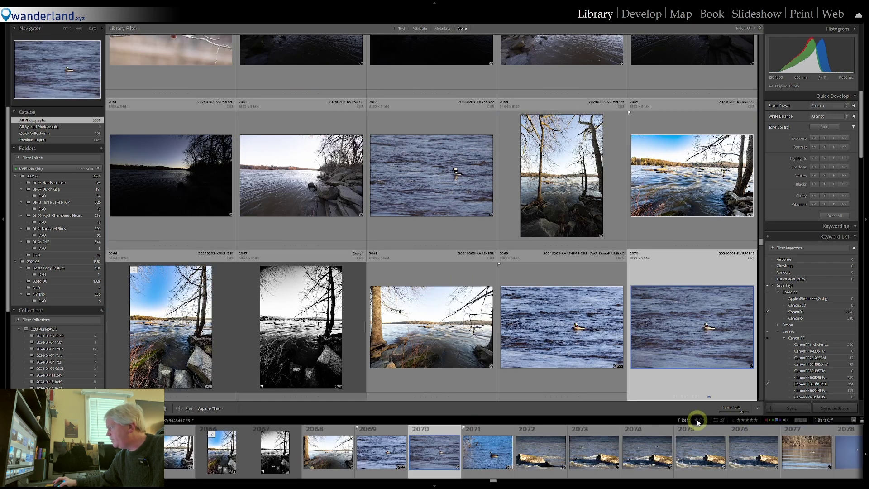
pyautogui.click(698, 421)
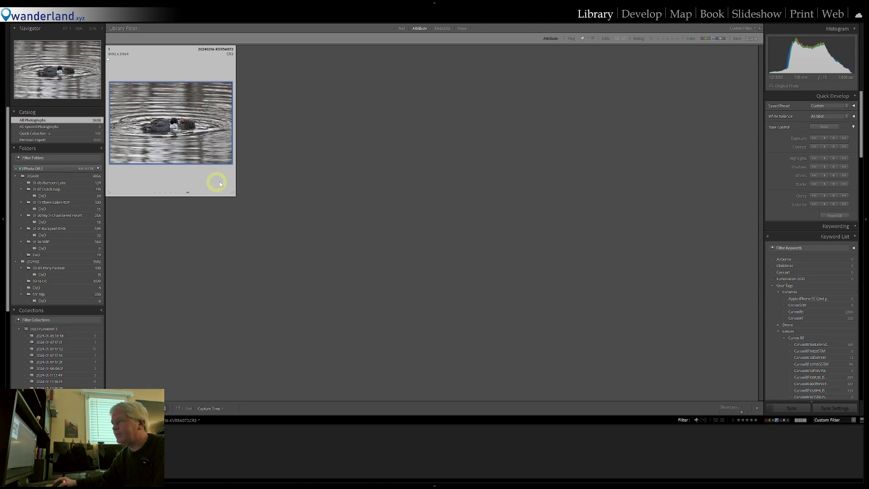
pyautogui.click(778, 420)
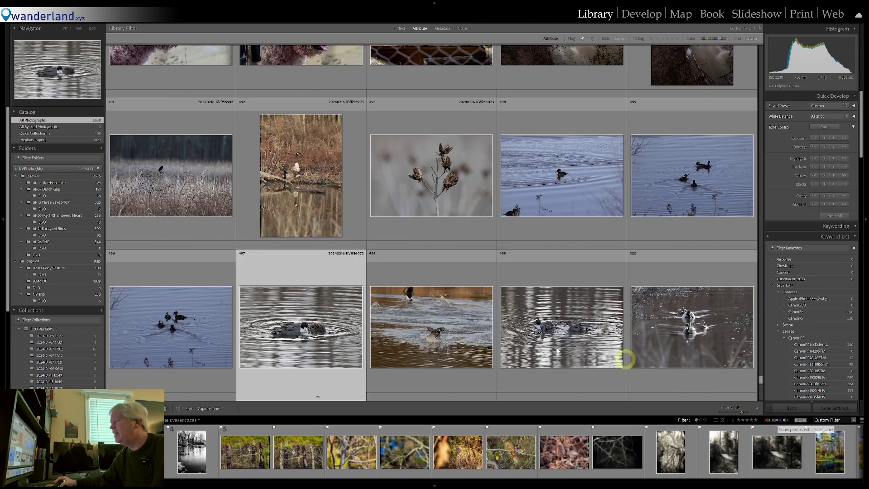
# - Apply the red color label to the photo of the running white dog and clear it again
pyautogui.scroll(15, 232, 196)
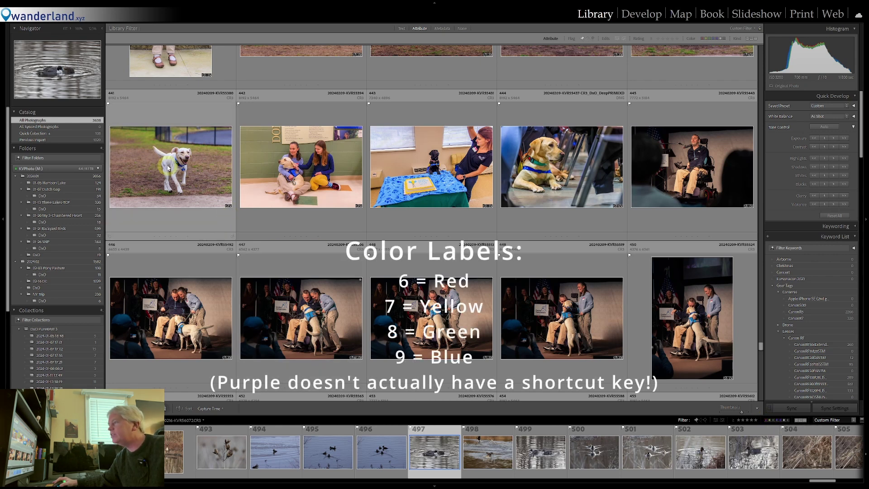
pyautogui.click(163, 143)
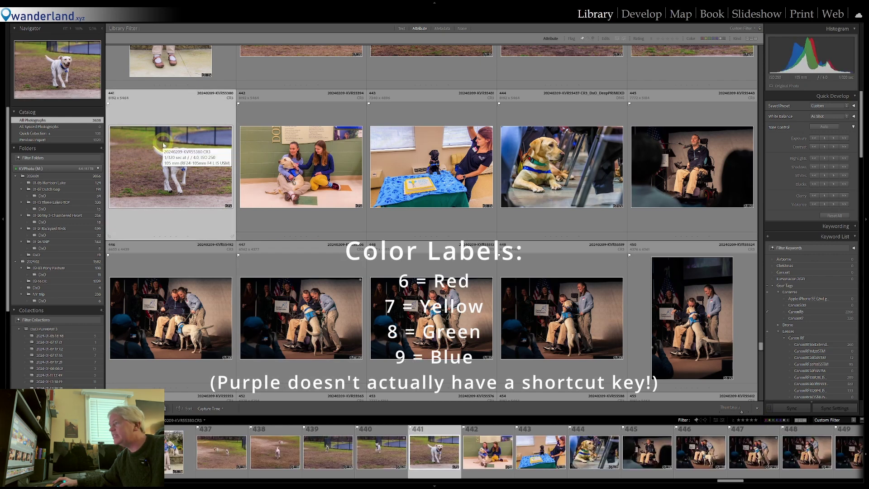
pyautogui.press('6')
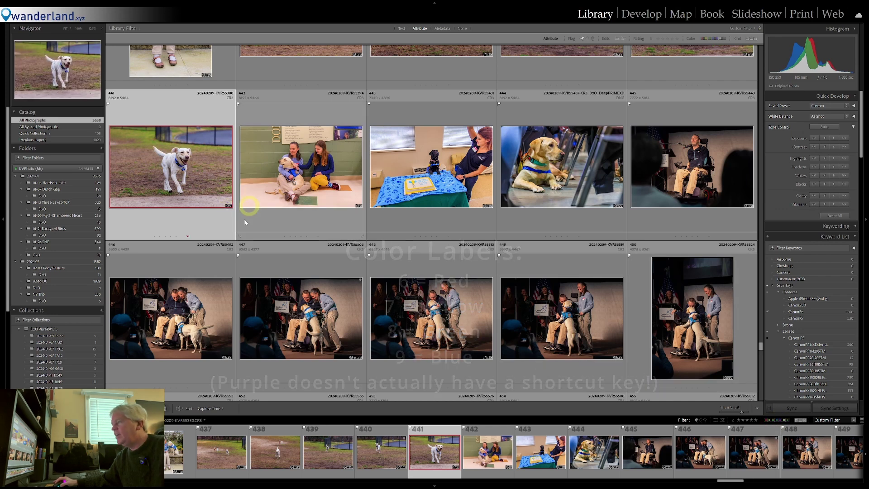
pyautogui.press('6')
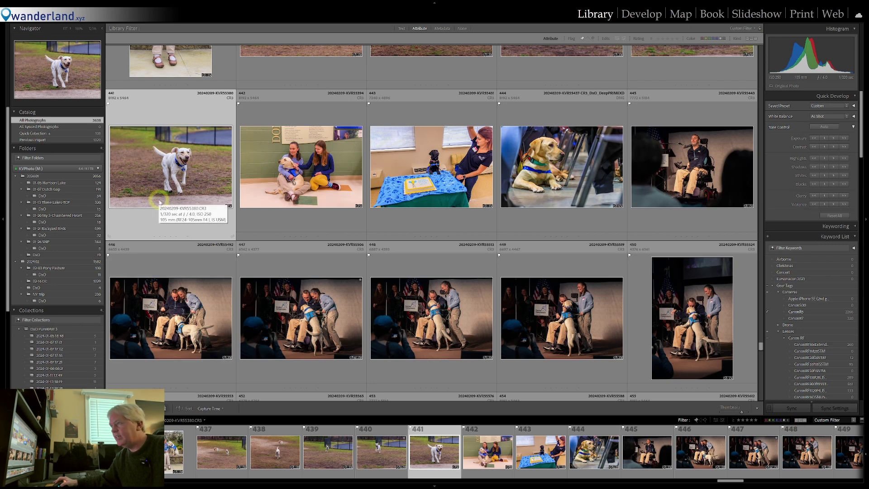
# - View the Quick Collection, return to All Photographs and filter it to flagged picks
pyautogui.click(42, 134)
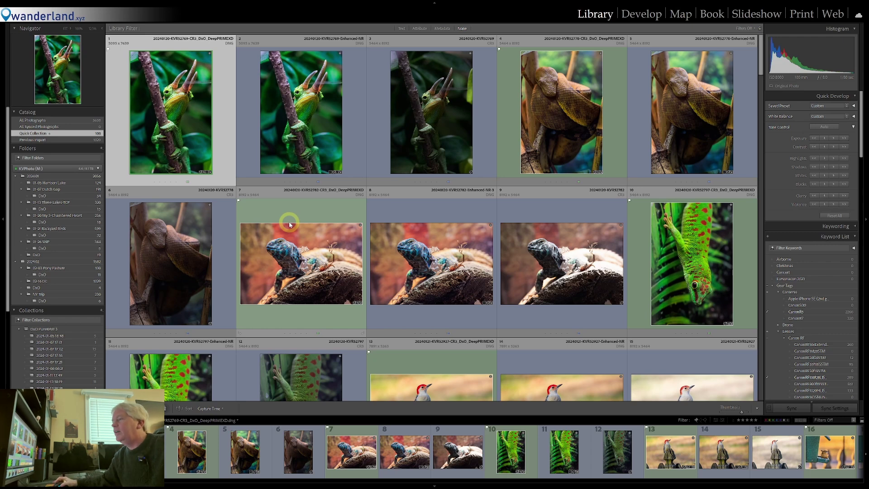
pyautogui.click(35, 120)
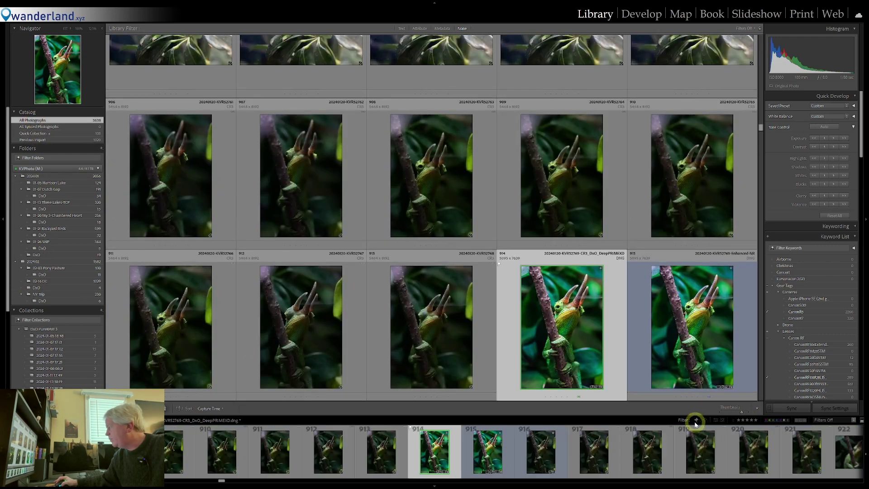
pyautogui.click(697, 421)
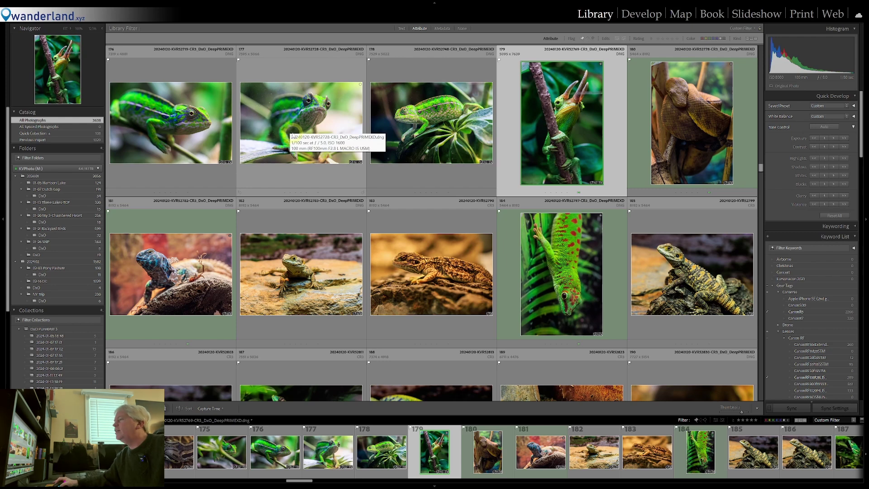
# - Open the photo of the green chameleon on the broad leaves in Loupe view and zoom it out to 12.5%
pyautogui.click(181, 114)
pyautogui.doubleClick(423, 118)
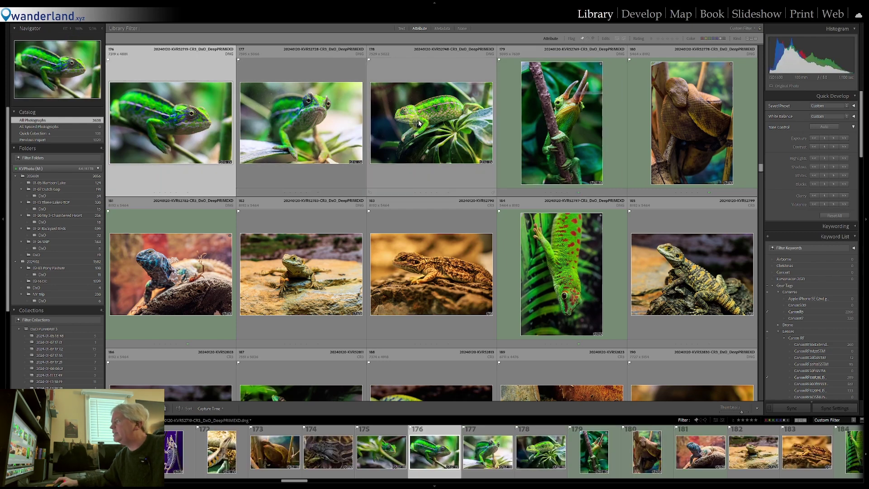
pyautogui.click(368, 176)
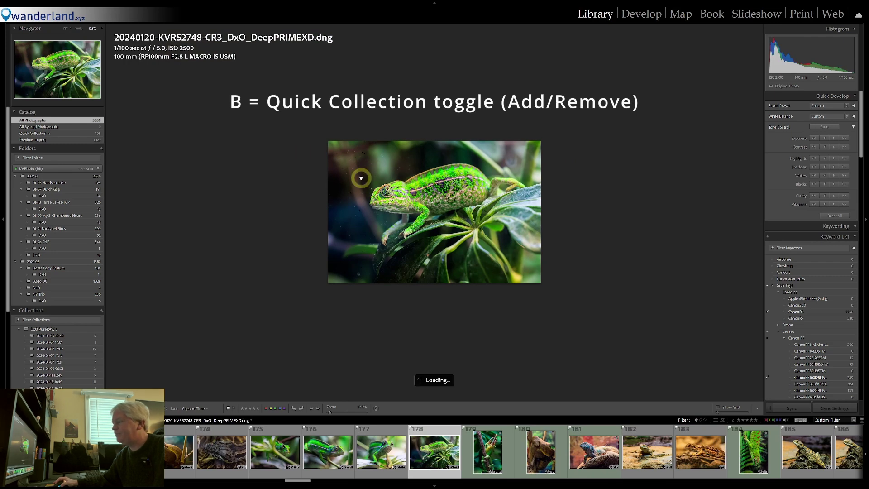
# - Toggle the green chameleon photo's Quick Collection membership twice and browse the Quick Collection in Grid view
pyautogui.press('b')
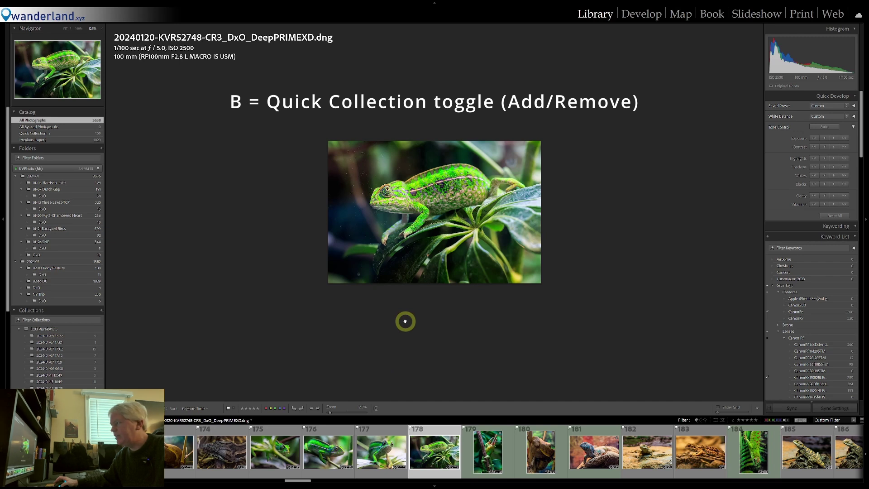
pyautogui.press('b')
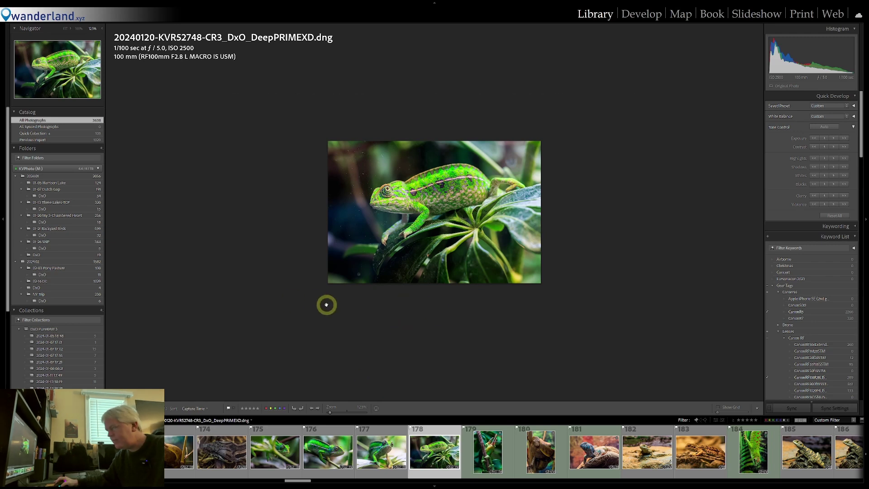
pyautogui.click(40, 134)
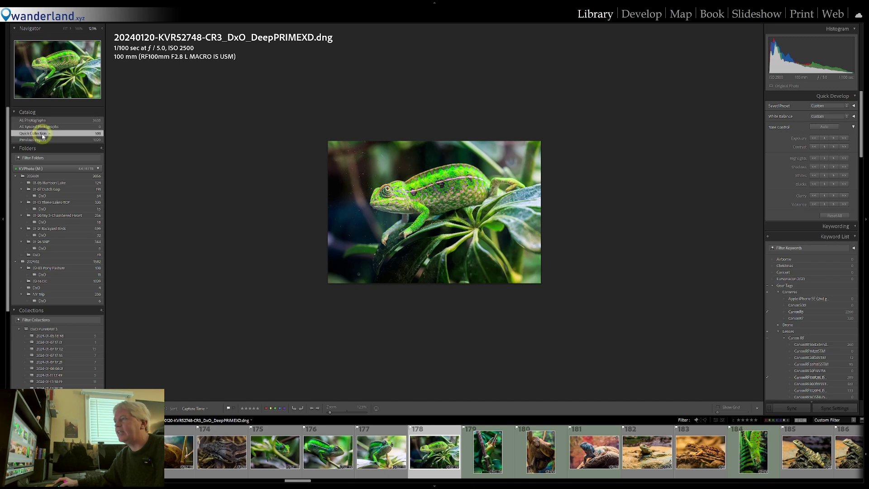
pyautogui.press('g')
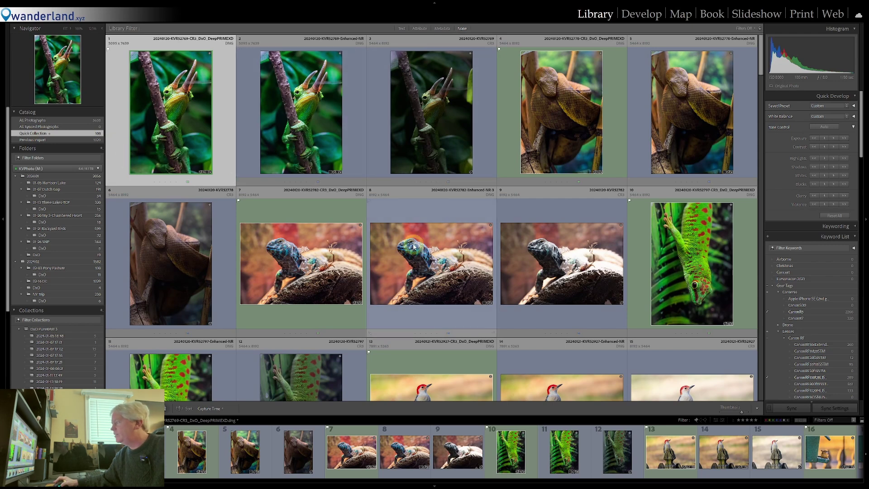
pyautogui.scroll(-5, 412, 242)
pyautogui.scroll(5, 435, 247)
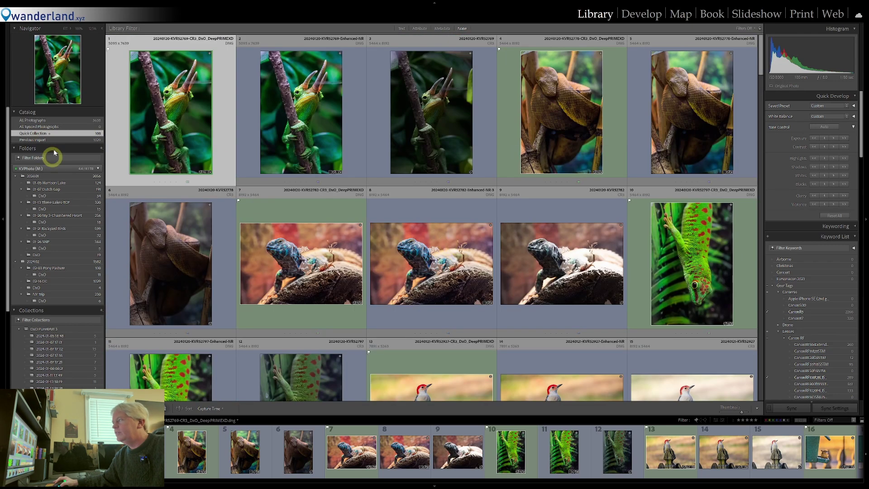
pyautogui.scroll(-5, 398, 200)
pyautogui.scroll(5, 399, 204)
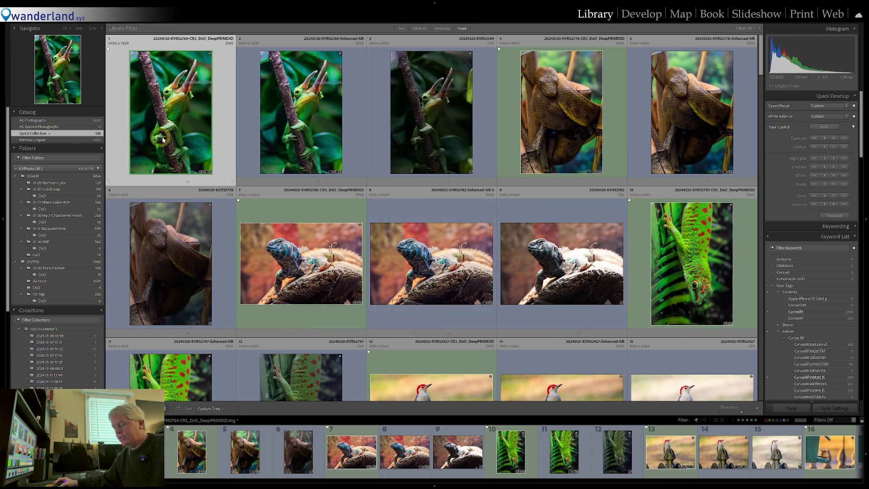
# - Select all photos in the Quick Collection and show All Photographs filtered to flagged picks
pyautogui.hotkey('ctrl', 'a')
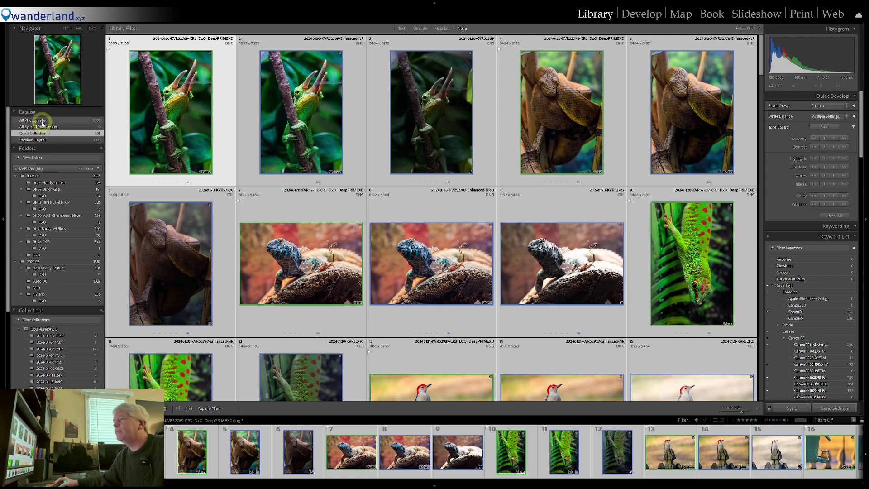
pyautogui.click(42, 121)
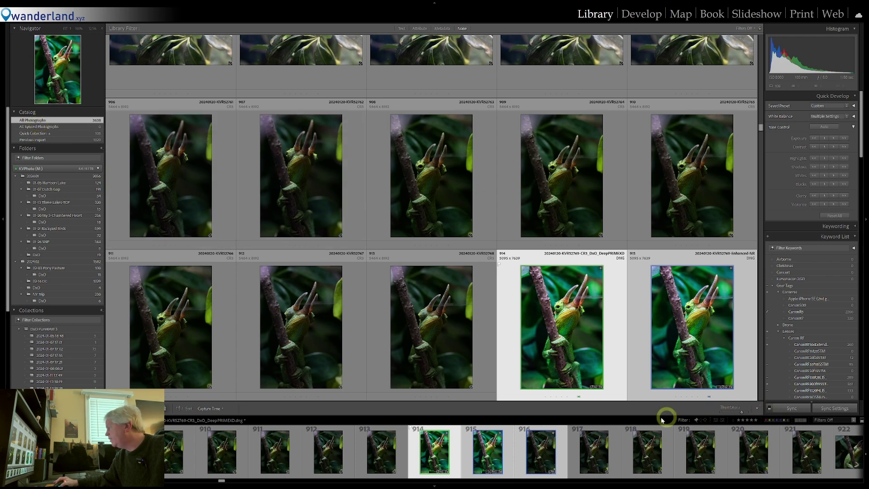
pyautogui.click(696, 421)
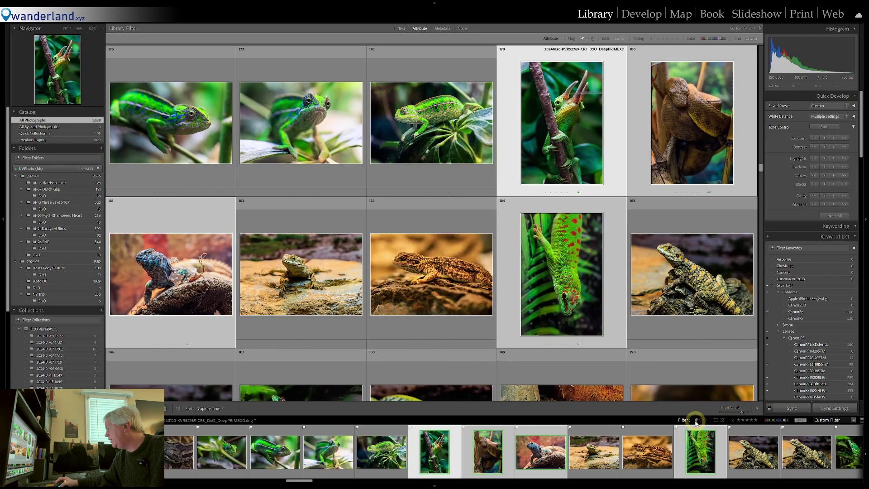
# - Open the photo of the bluebird with spread wings in Loupe view, zoom it to 100% and return it to Fit
pyautogui.scroll(-10, 409, 258)
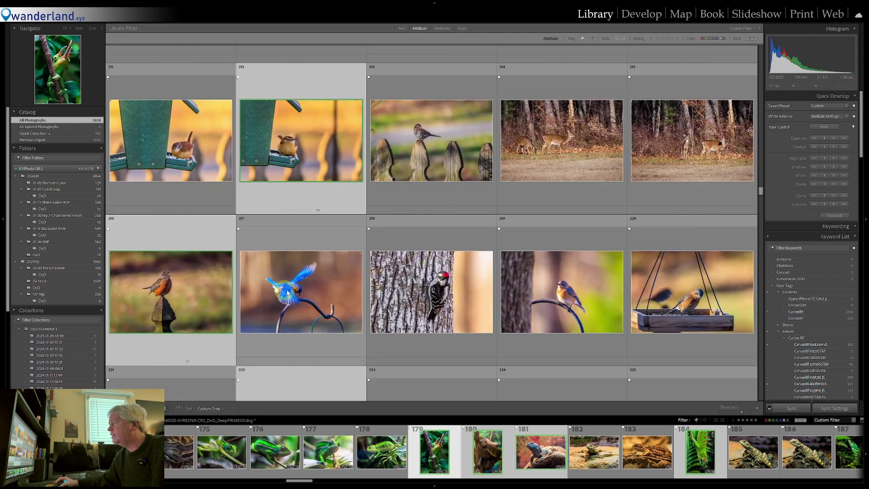
pyautogui.scroll(-3, 409, 243)
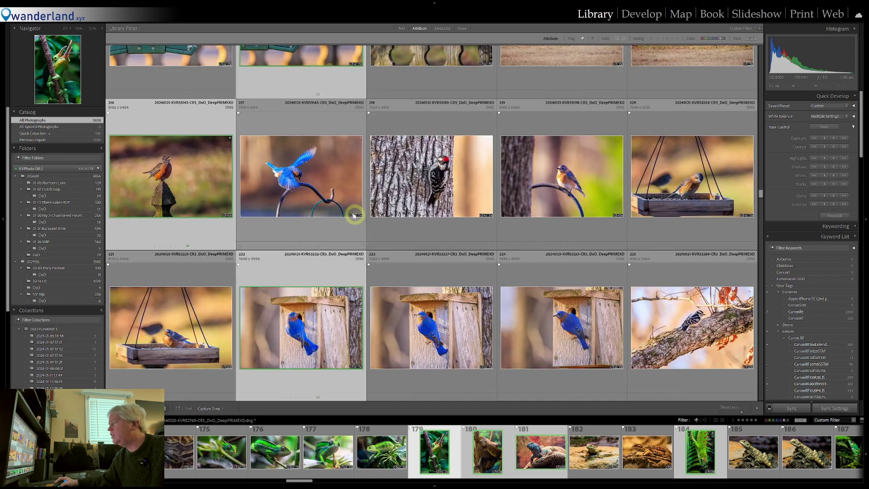
pyautogui.click(295, 178)
pyautogui.doubleClick(295, 178)
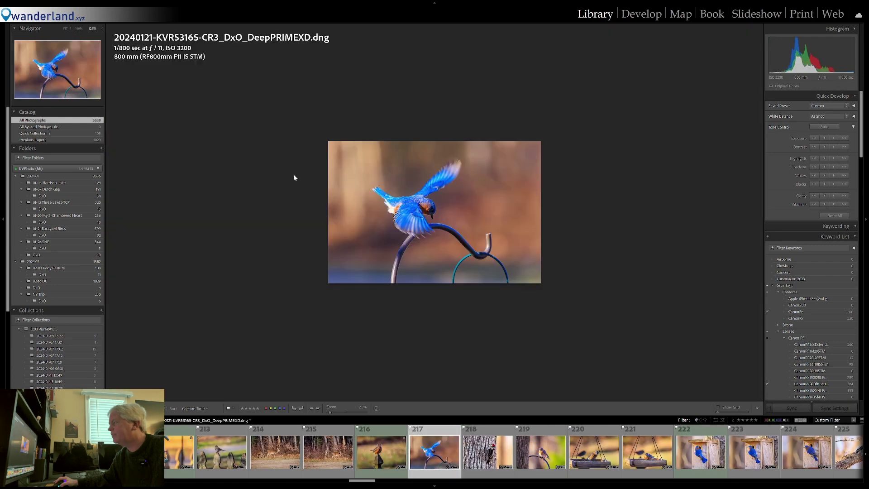
pyautogui.click(401, 200)
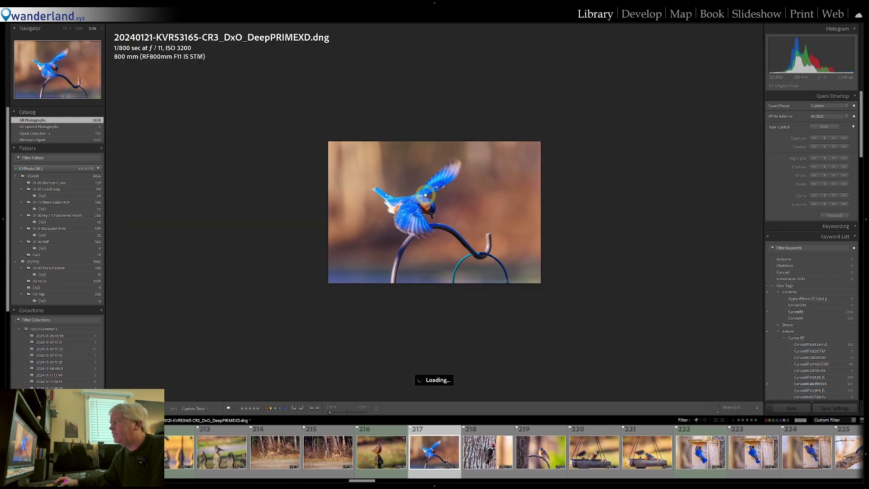
pyautogui.click(416, 212)
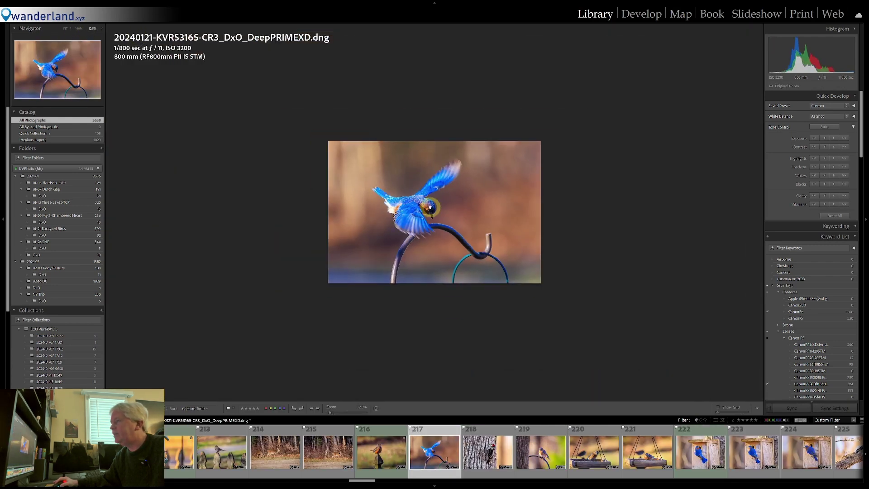
pyautogui.click(79, 29)
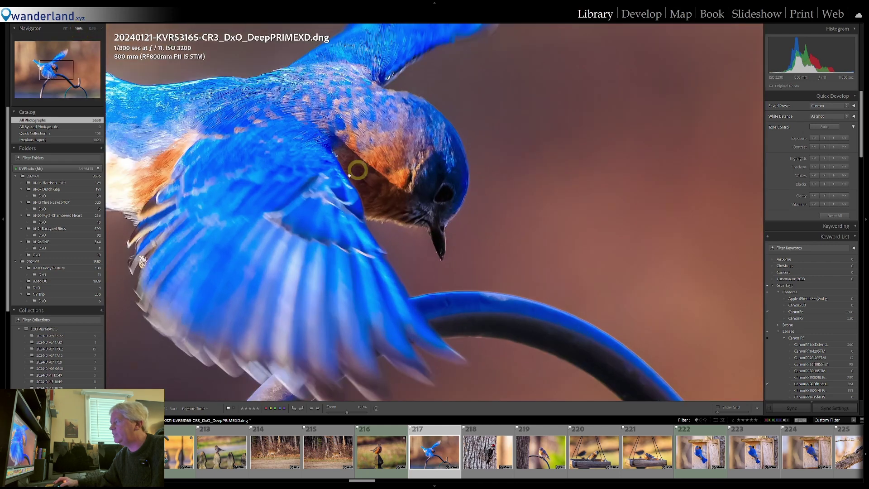
pyautogui.click(324, 169)
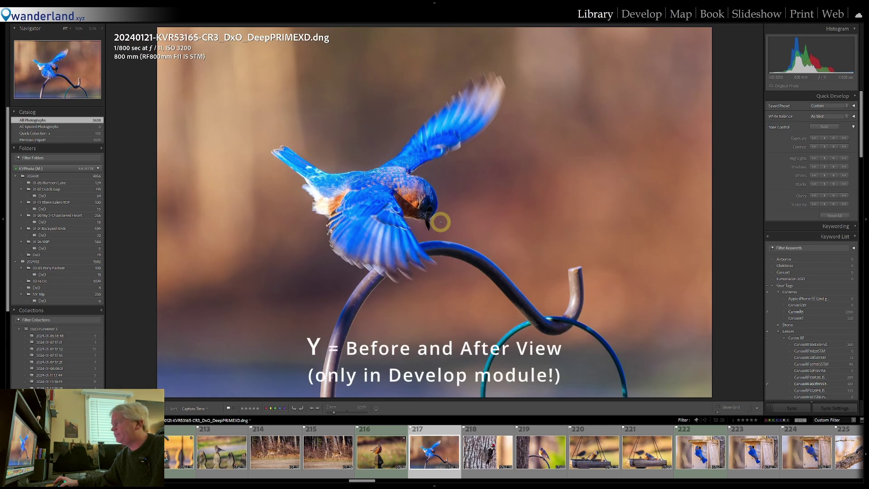
# - Compare the spread-winged bluebird, the woodpecker and the perched bluebird side by side in Develop's Before and After view
pyautogui.click(646, 14)
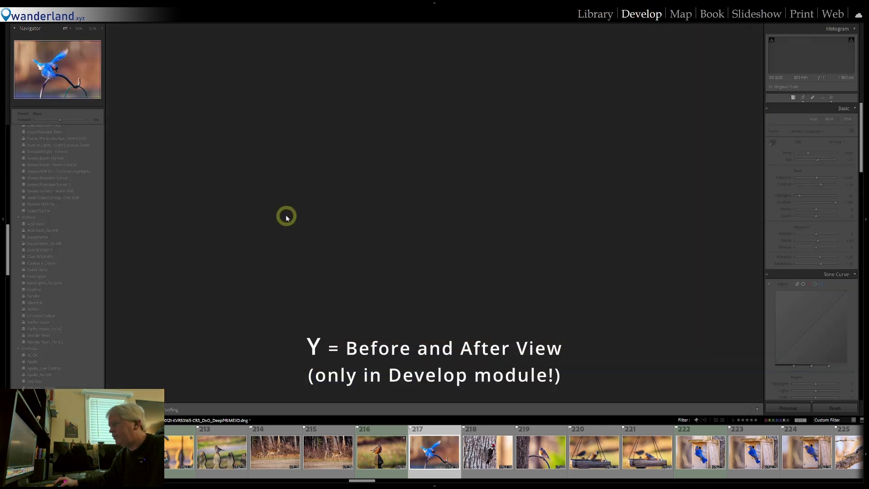
pyautogui.press('y')
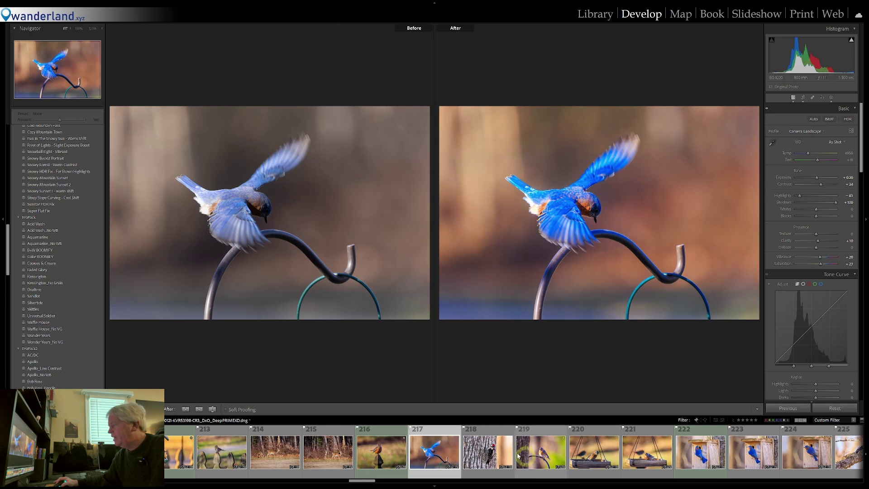
pyautogui.click(484, 452)
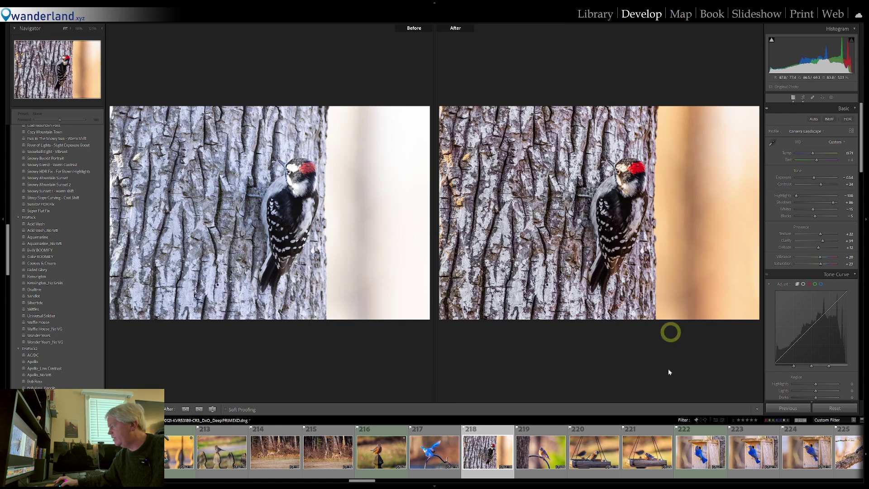
pyautogui.press('Right')
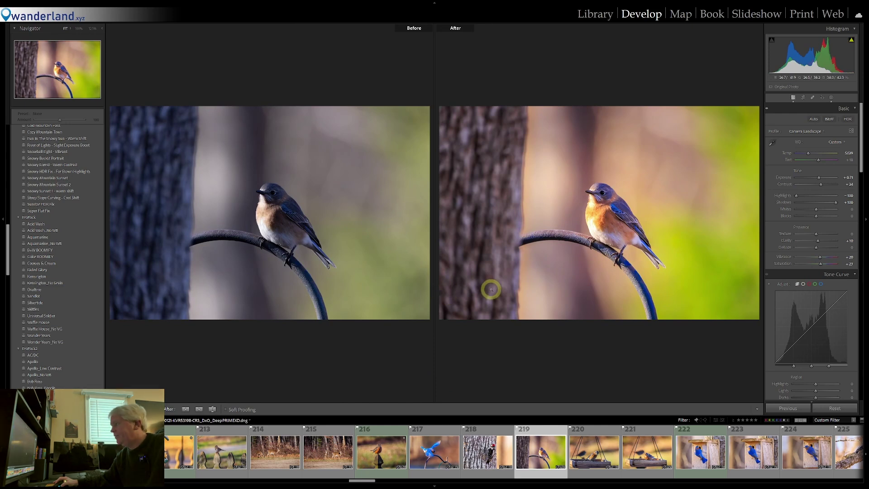
# - Switch Before and After to a left/right split and compare the spread-winged bluebird, the feeder wren and the birdhouse bluebird
pyautogui.hotkey('shift', 'y')
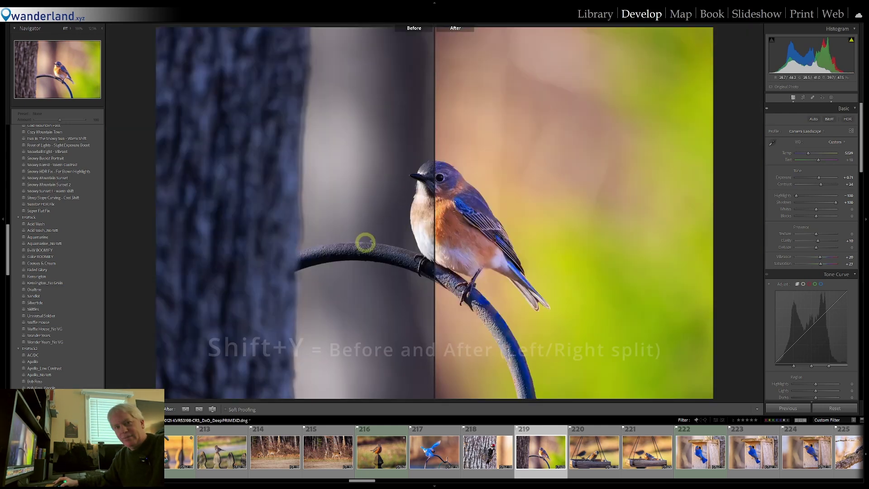
pyautogui.click(417, 462)
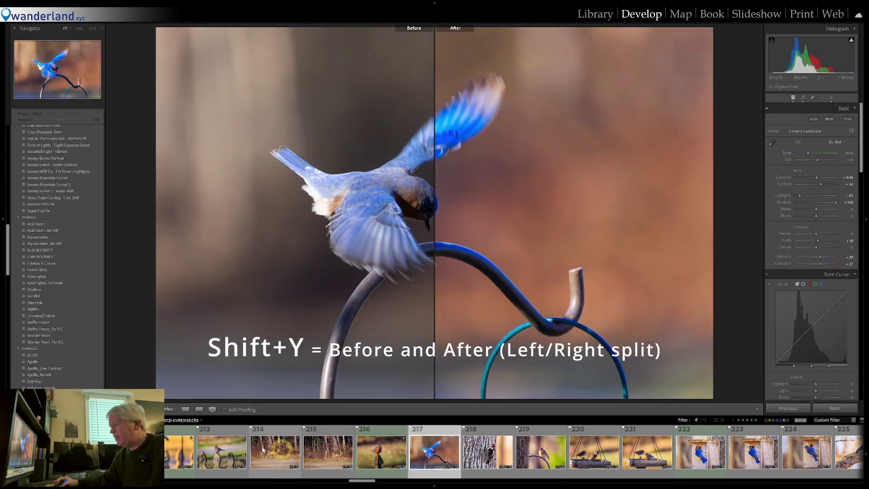
pyautogui.click(171, 450)
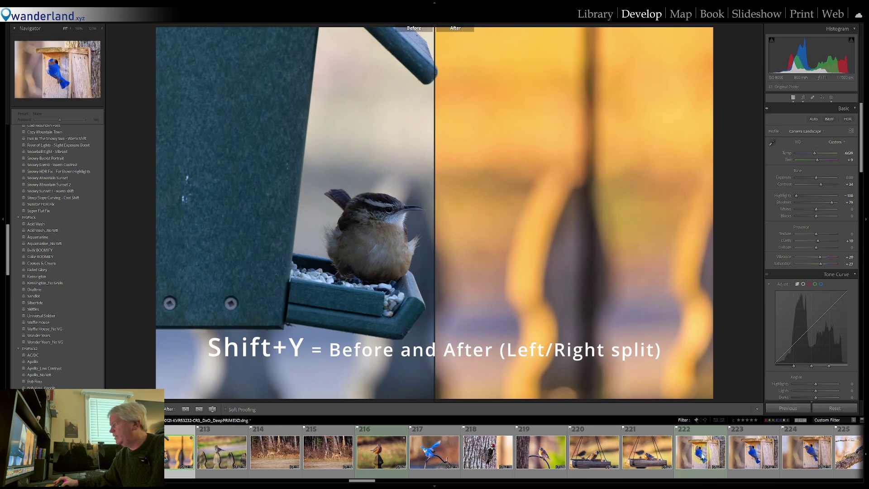
pyautogui.click(700, 452)
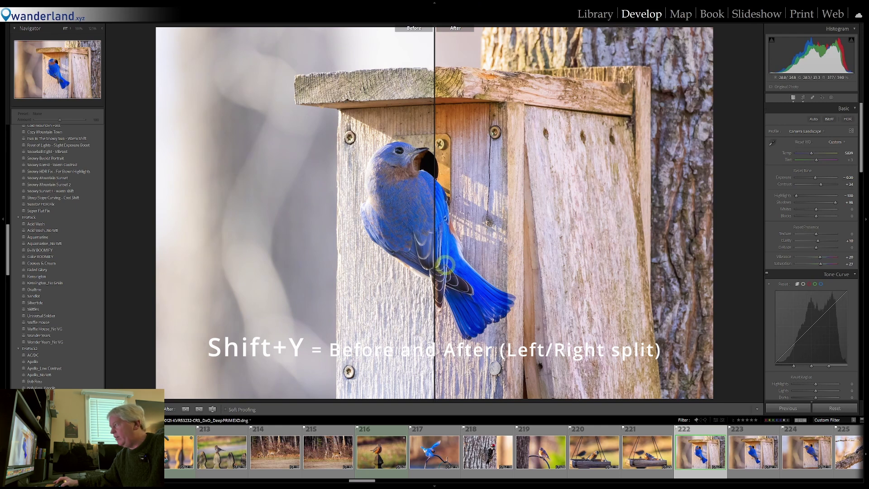
# - Compare the birdhouse bluebird in a top/bottom Before and After split and return to Develop's single-photo view
pyautogui.hotkey('alt', 'y')
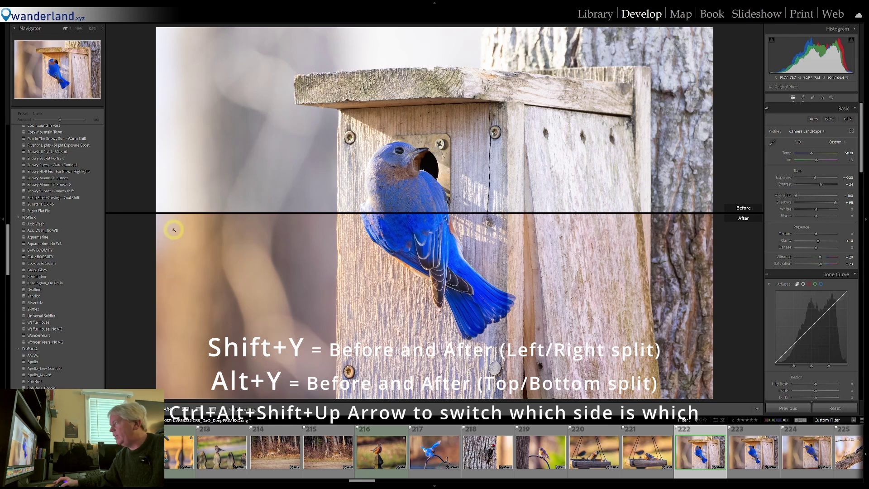
pyautogui.press('d')
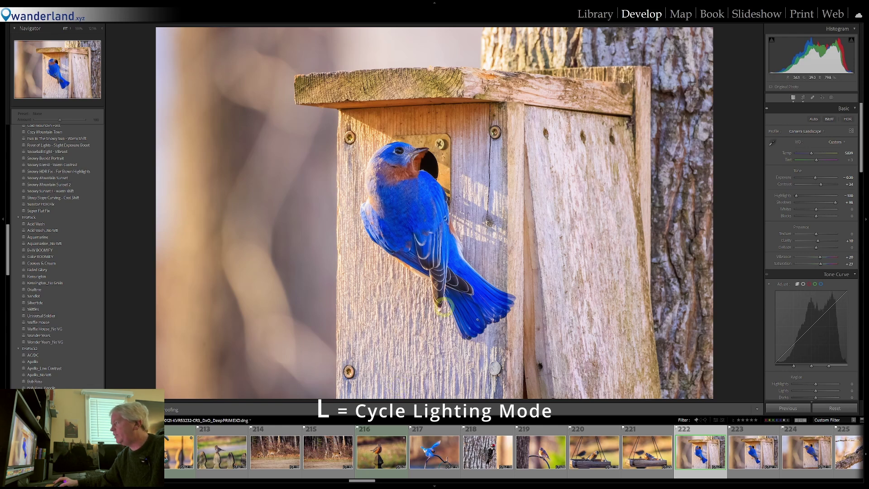
# - Cycle the lighting mode around the birdhouse bluebird through dimmed and blacked-out surroundings back to normal
pyautogui.press('l')
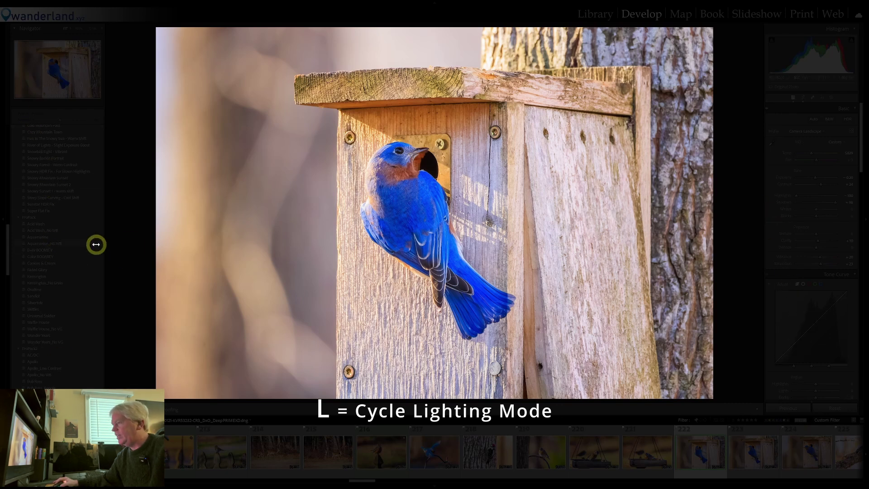
pyautogui.press('l')
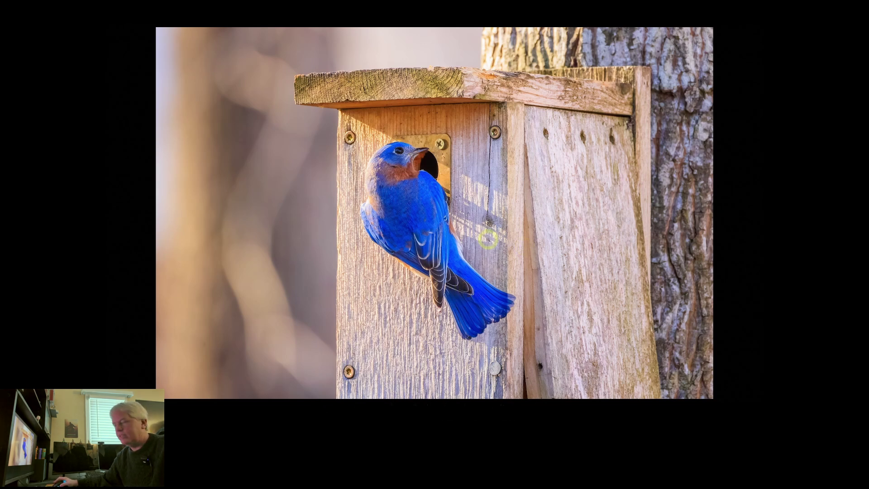
pyautogui.press('l')
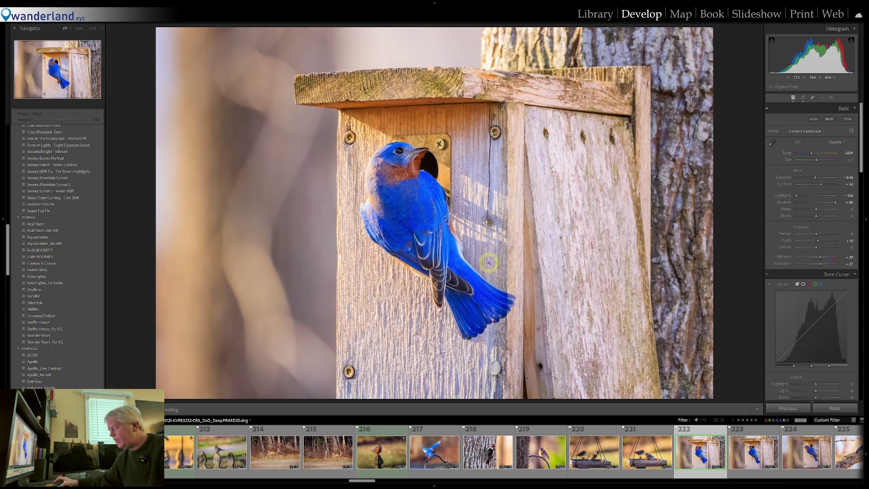
# - Show the secondary display window with its photo grid and close it again
pyautogui.press('F11')
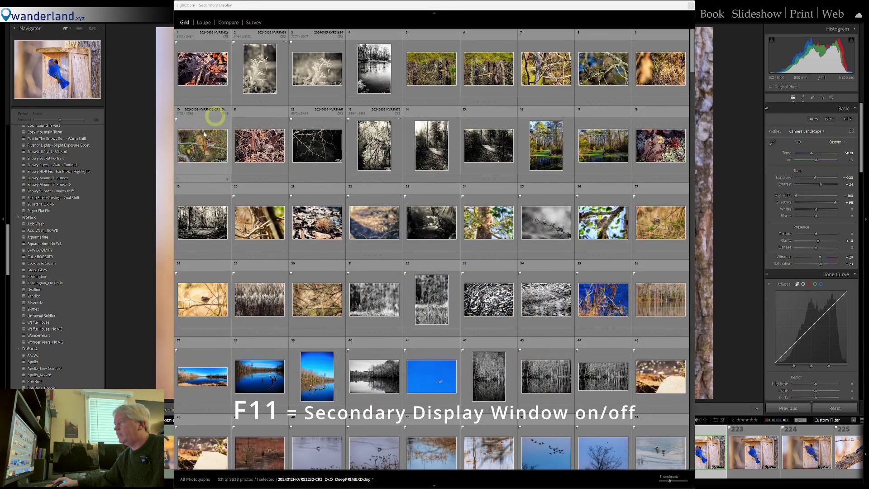
pyautogui.press('F9')
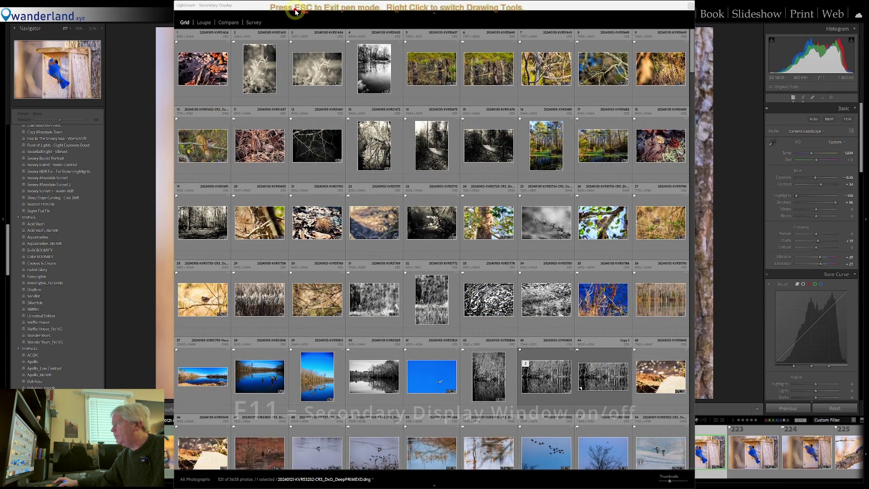
pyautogui.press('F11')
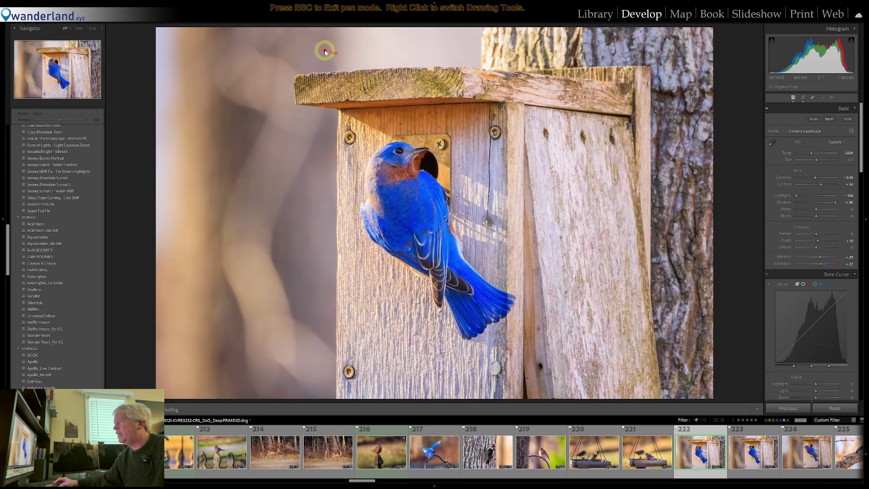
pyautogui.press('Escape')
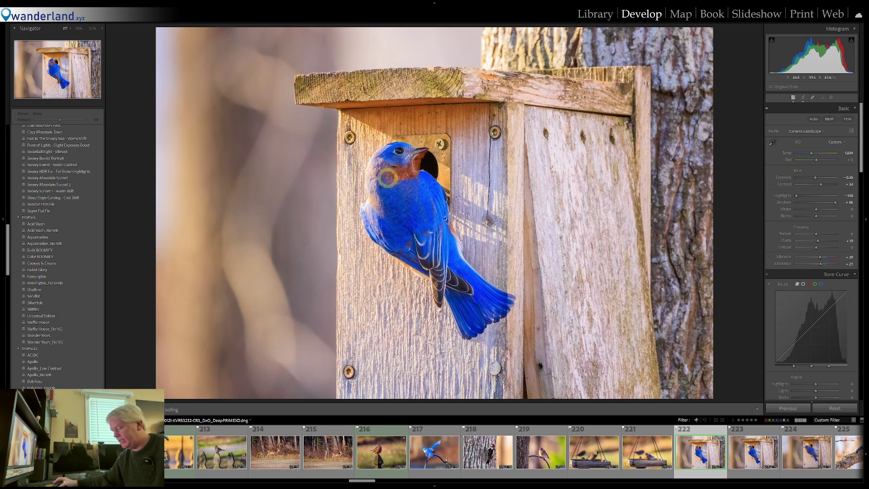
pyautogui.hotkey('ctrl', '2')
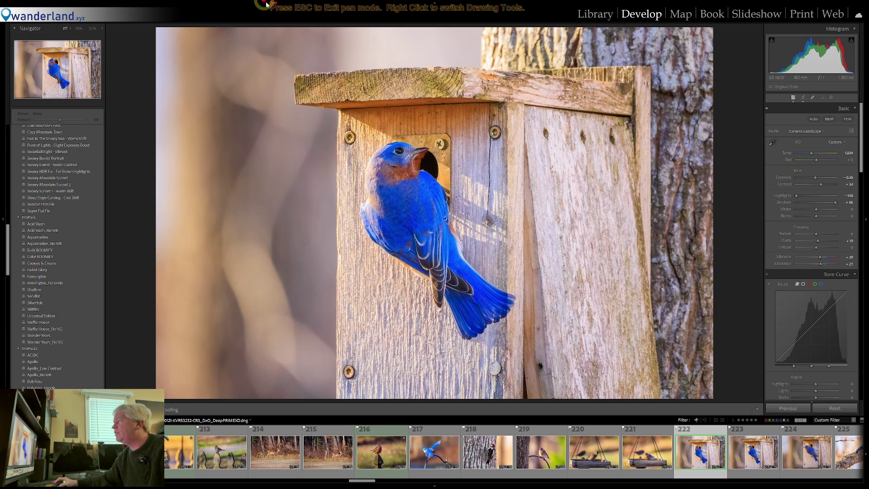
pyautogui.press('Escape')
pyautogui.hotkey('ctrl', '2')
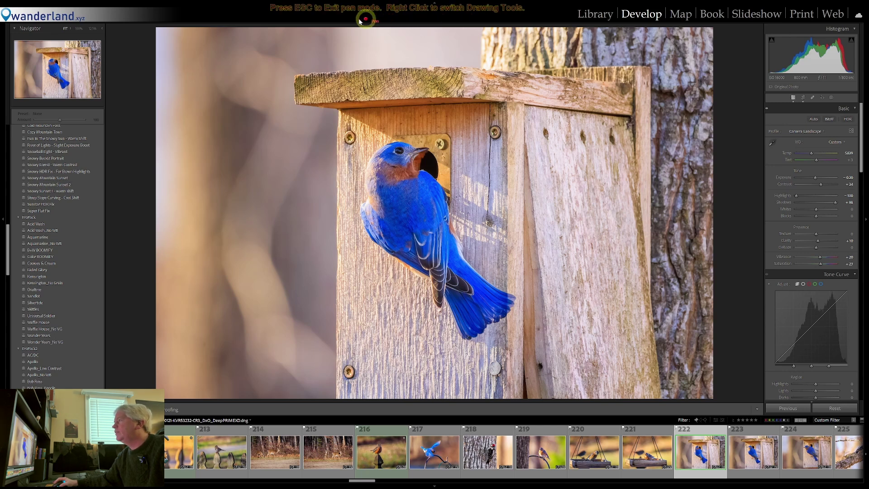
# - Bring the secondary display window up once more in its grid view and close it
pyautogui.press('Escape')
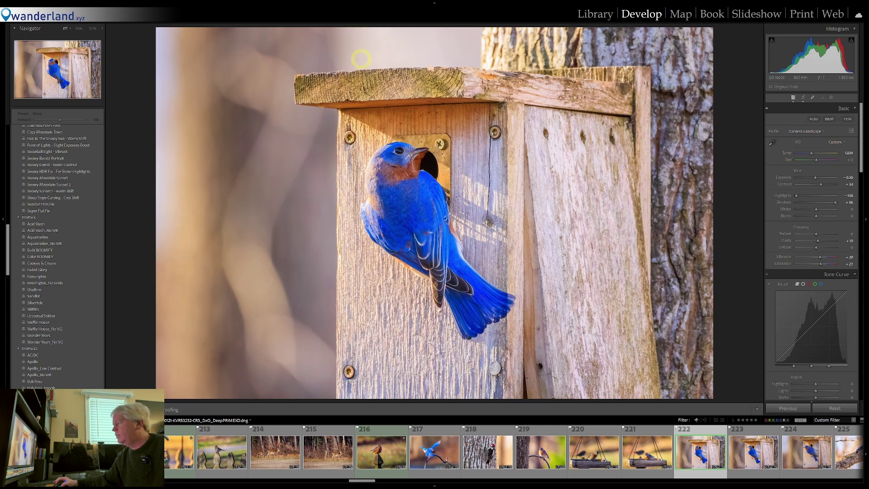
pyautogui.press('F11')
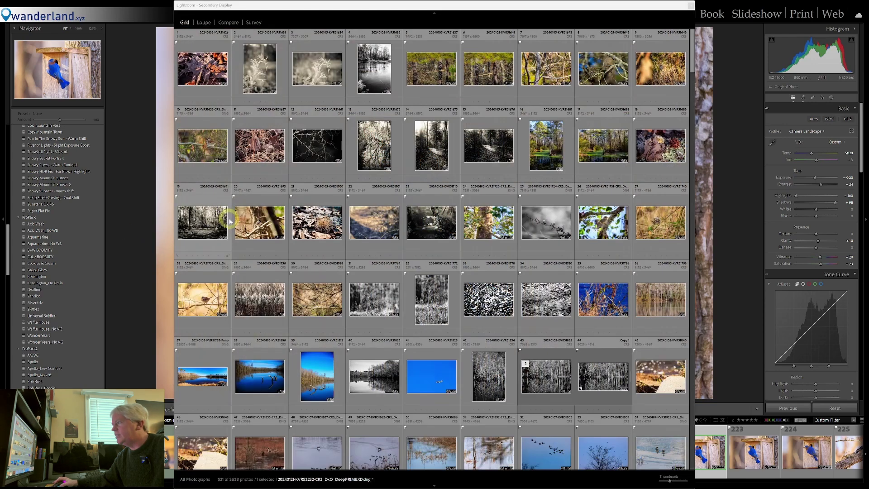
pyautogui.click(690, 6)
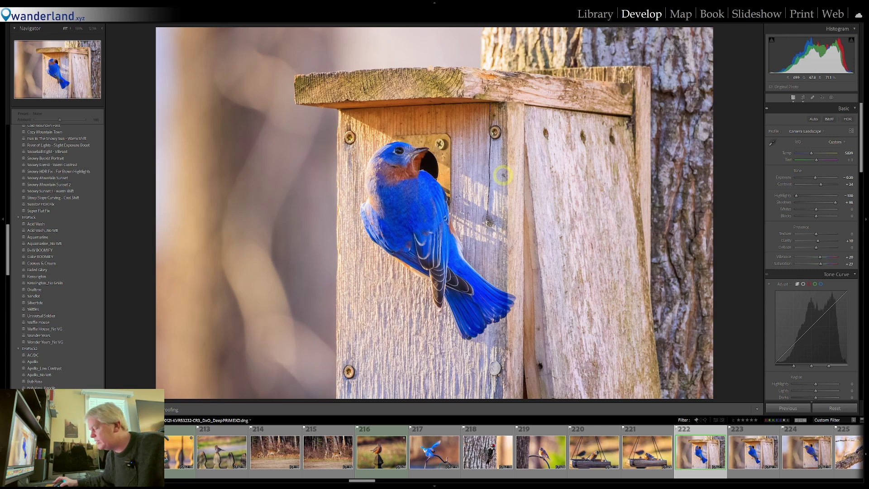
# - Return to the Library grid and examine the camera and lens keywords under Gear Tags in the Keyword List
pyautogui.press('g')
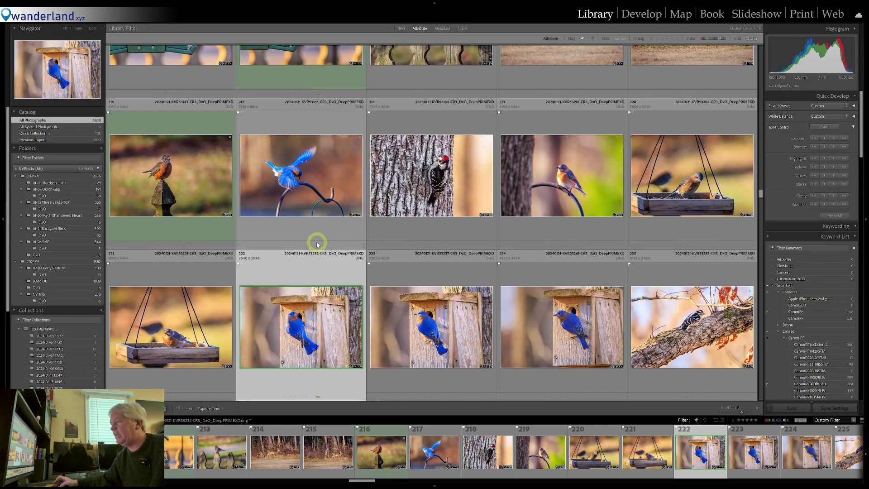
pyautogui.scroll(5, 336, 228)
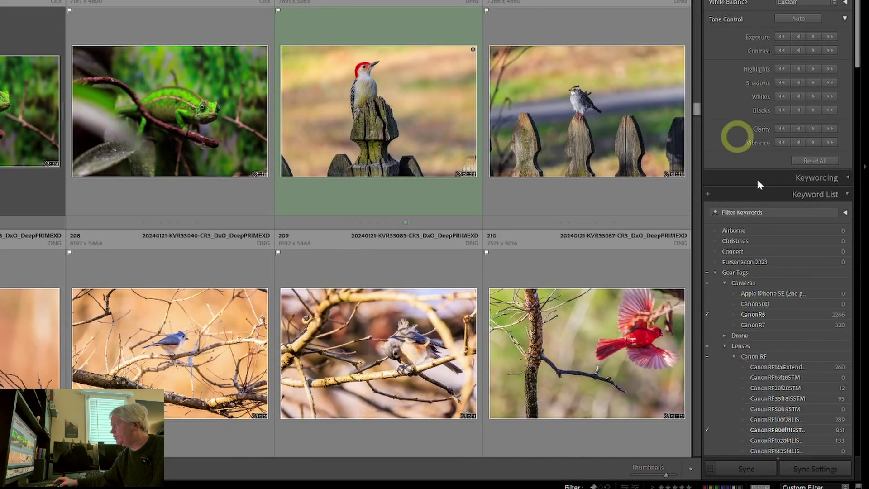
pyautogui.scroll(-3, 766, 217)
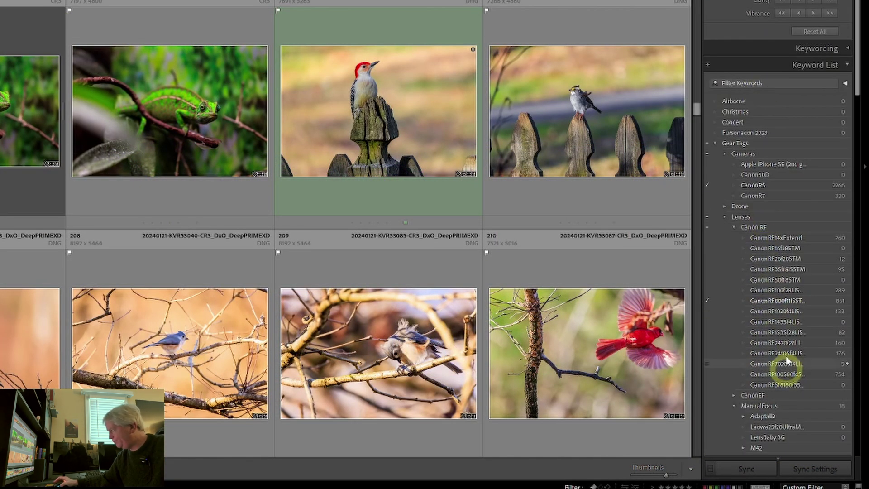
pyautogui.scroll(-3, 770, 172)
pyautogui.scroll(3, 771, 178)
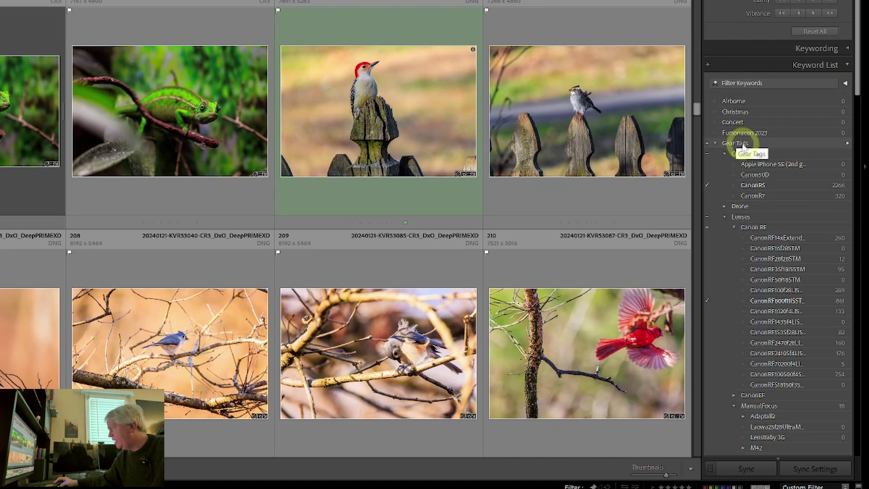
pyautogui.scroll(-3, 793, 181)
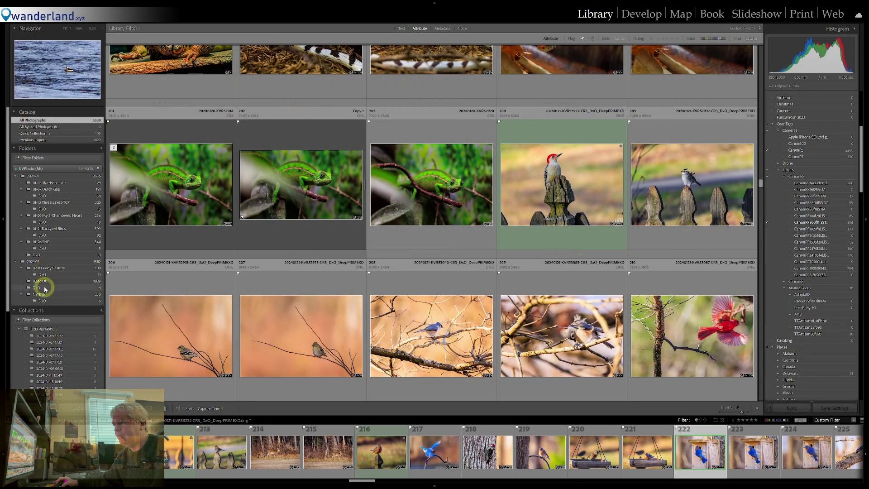
# - Open the recent folder 2024.01 and stop showing photos from its subfolders
pyautogui.click(70, 423)
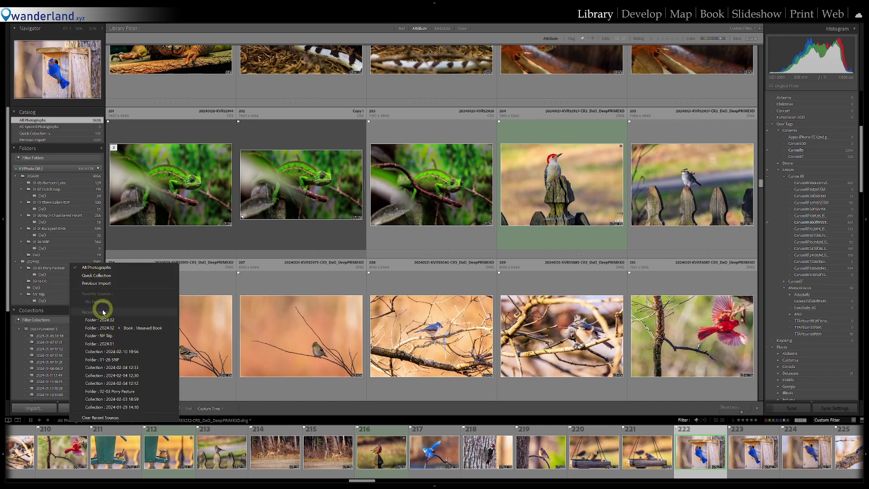
pyautogui.click(106, 345)
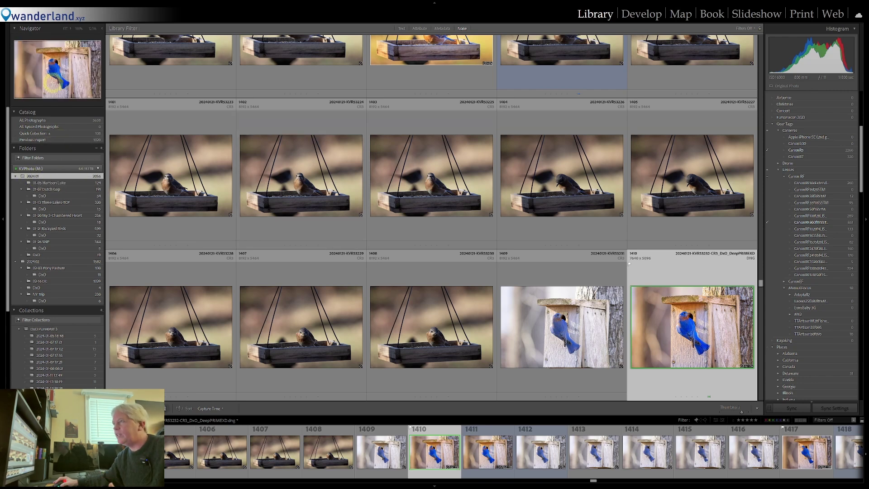
pyautogui.moveTo(88, 3)
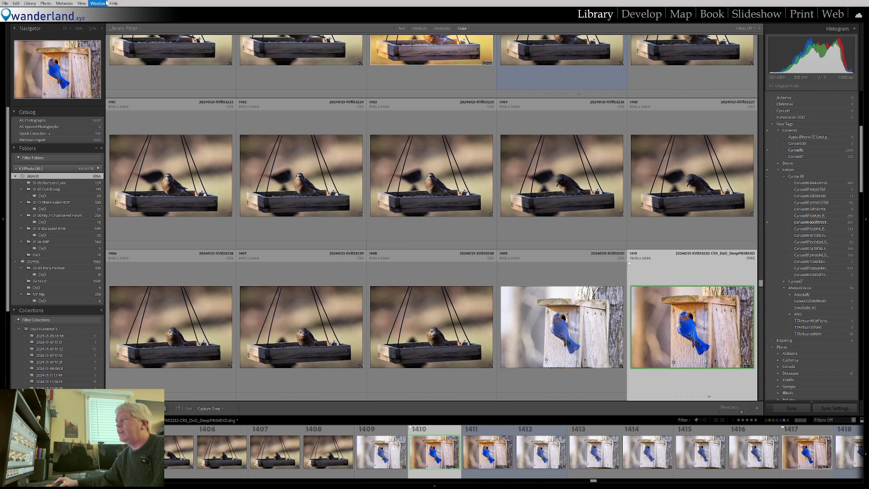
pyautogui.click(30, 3)
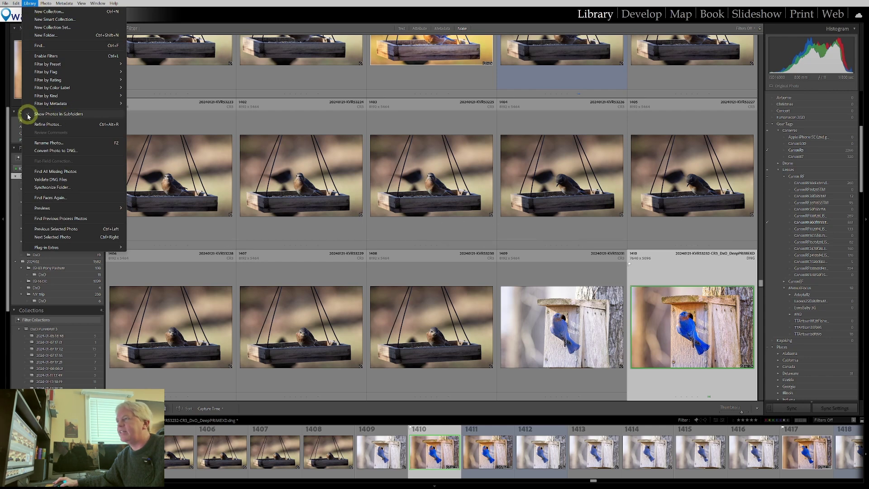
pyautogui.click(226, 5)
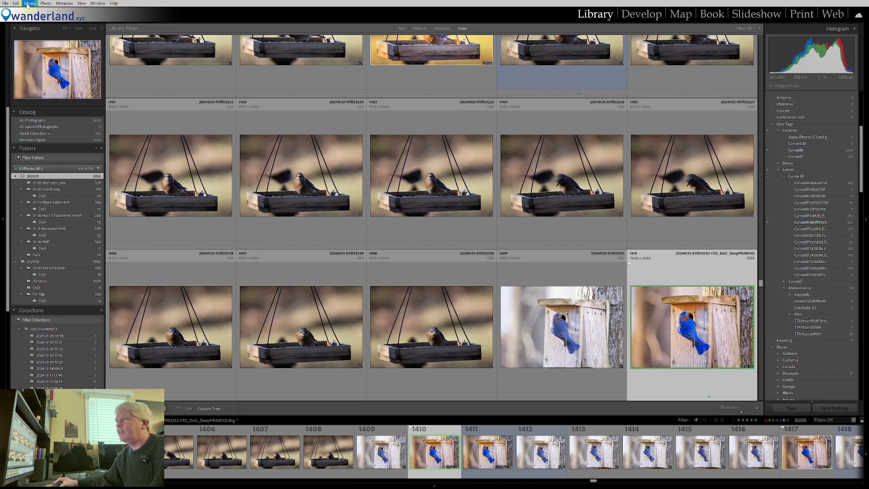
pyautogui.click(31, 4)
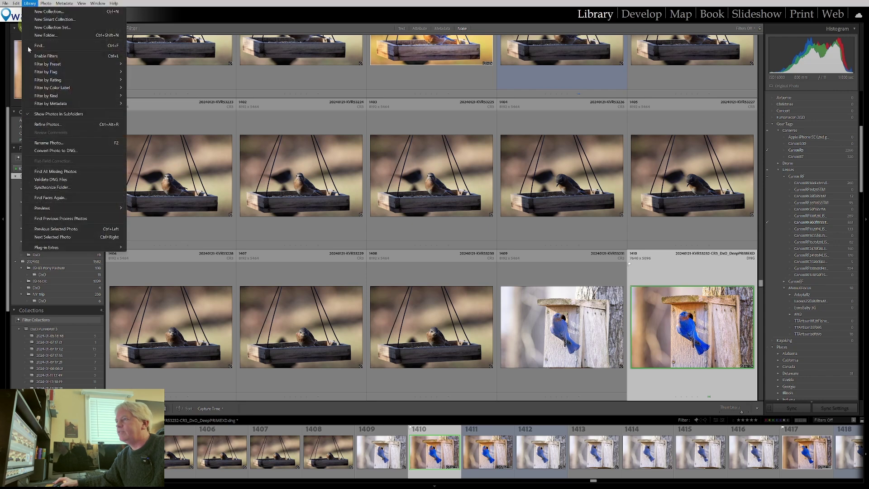
pyautogui.click(39, 111)
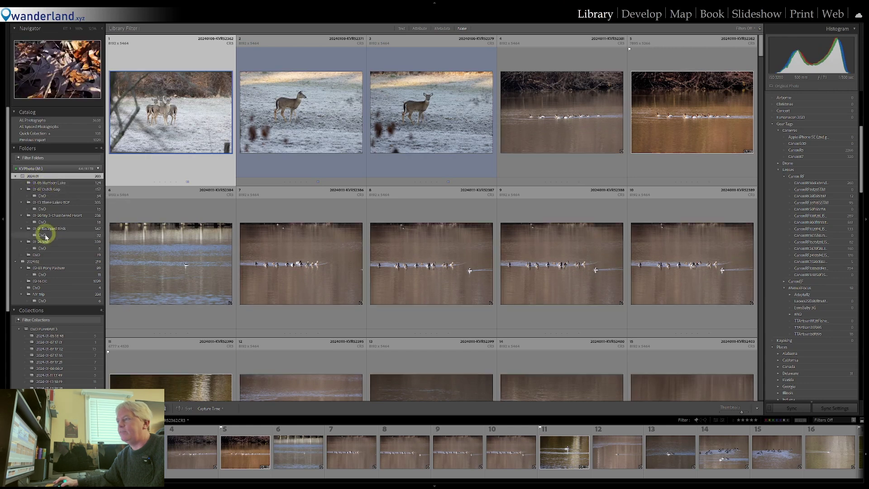
# - Open the 01-05 Harrison Lake folder's metadata filter and check the criteria available for its Camera, Lens and Label columns
pyautogui.click(48, 183)
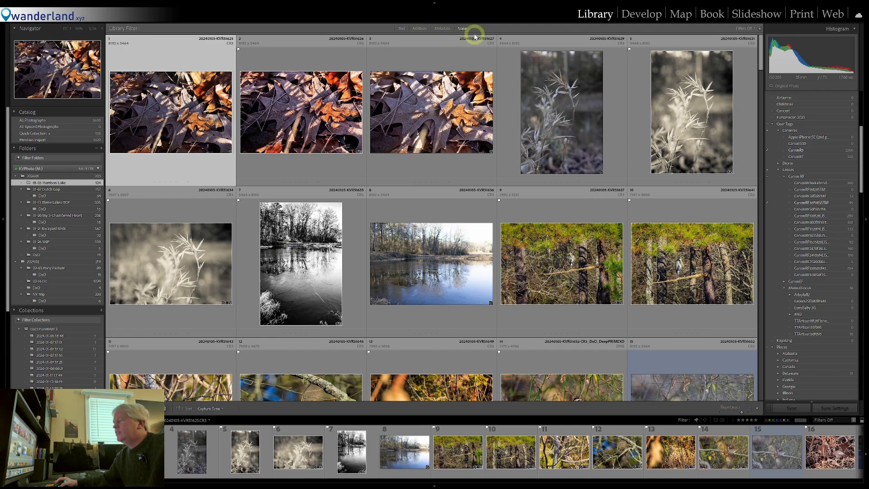
pyautogui.click(442, 30)
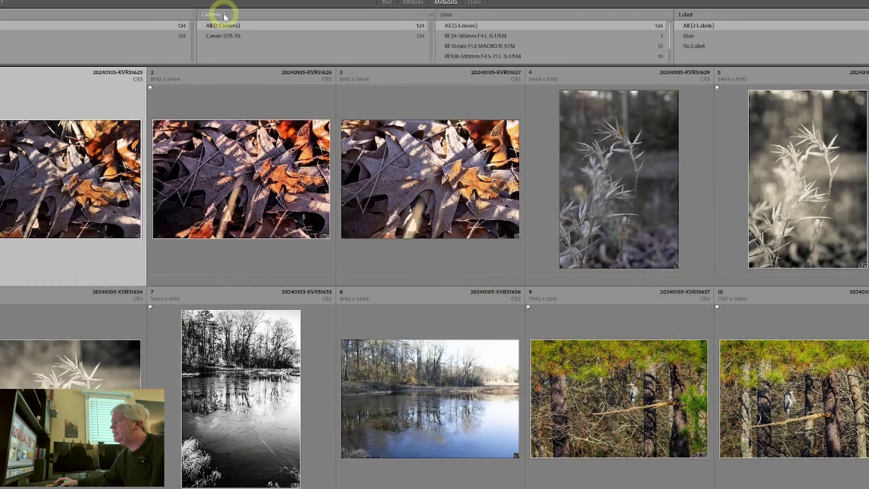
pyautogui.click(290, 40)
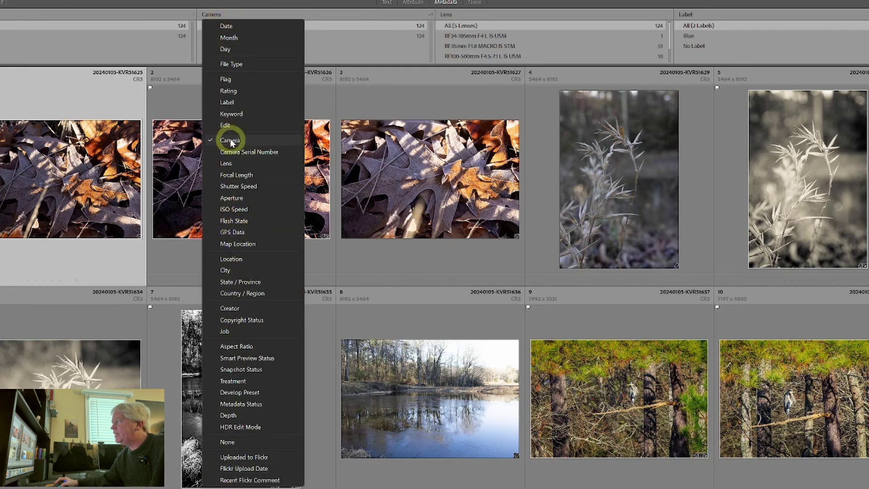
pyautogui.click(509, 15)
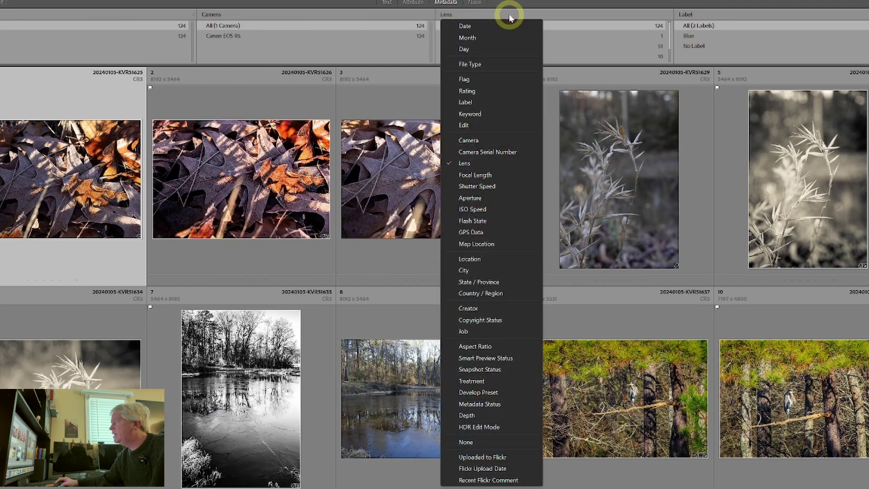
pyautogui.click(702, 15)
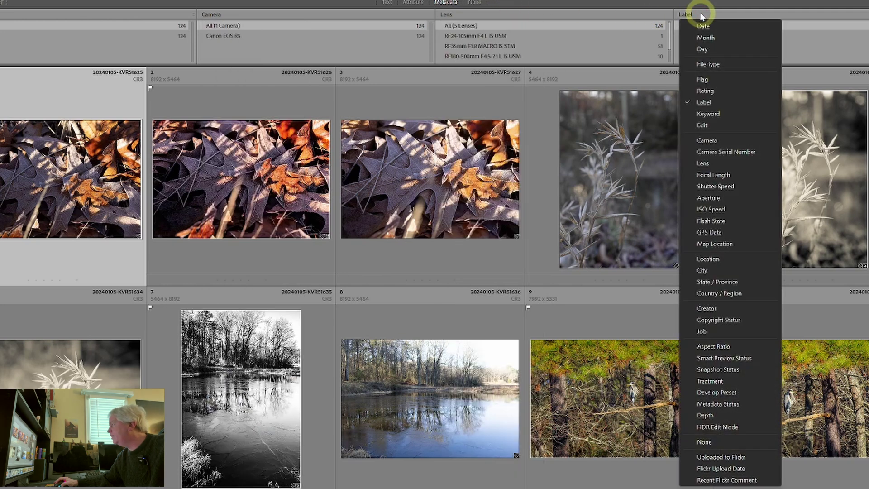
pyautogui.click(659, 5)
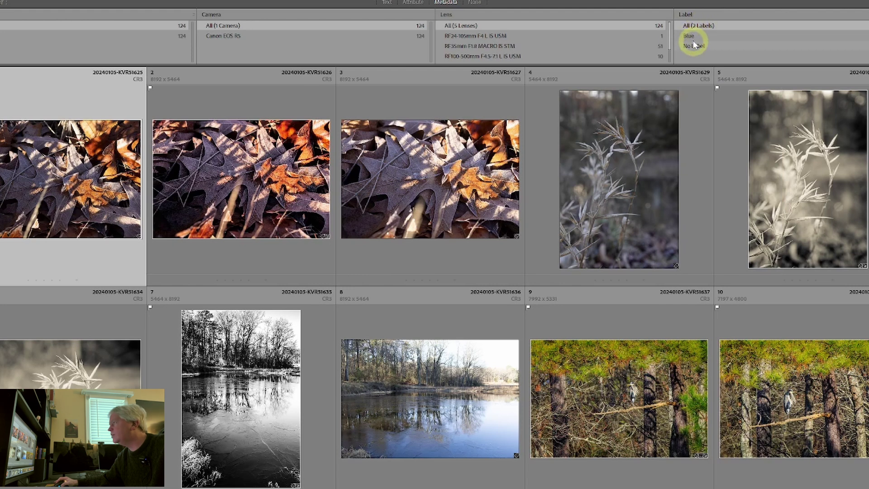
# - Filter the Harrison Lake photos by the Canon EOS R5 camera and select all of them
pyautogui.click(223, 36)
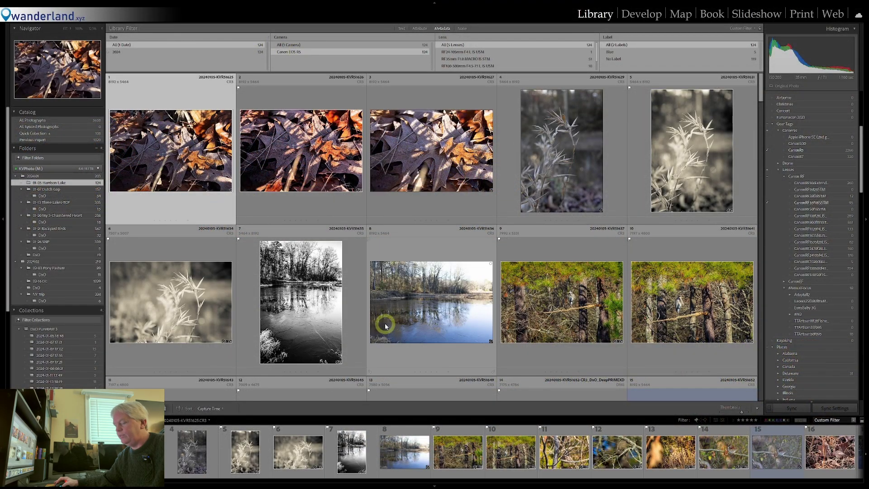
pyautogui.hotkey('ctrl', 'a')
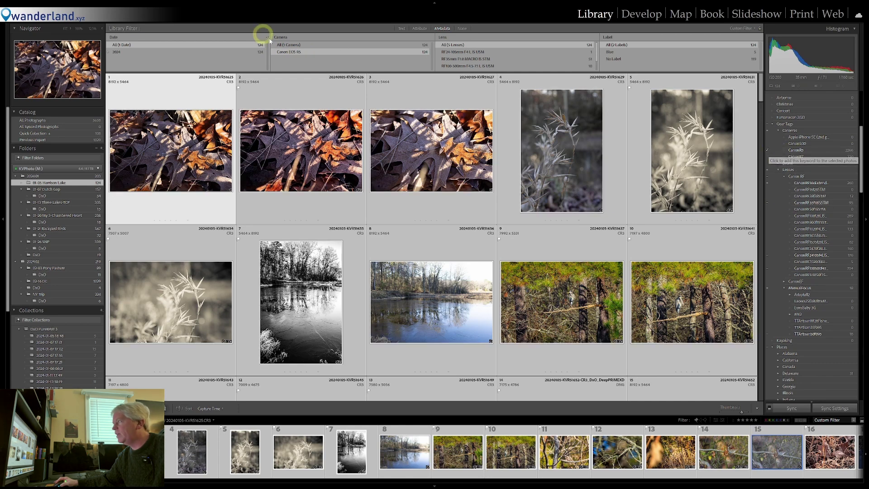
# - Compare the RF24-105mm and RF35mm F1.8 MACRO lens filters across all cameras and select all the RF35mm photos
pyautogui.click(456, 59)
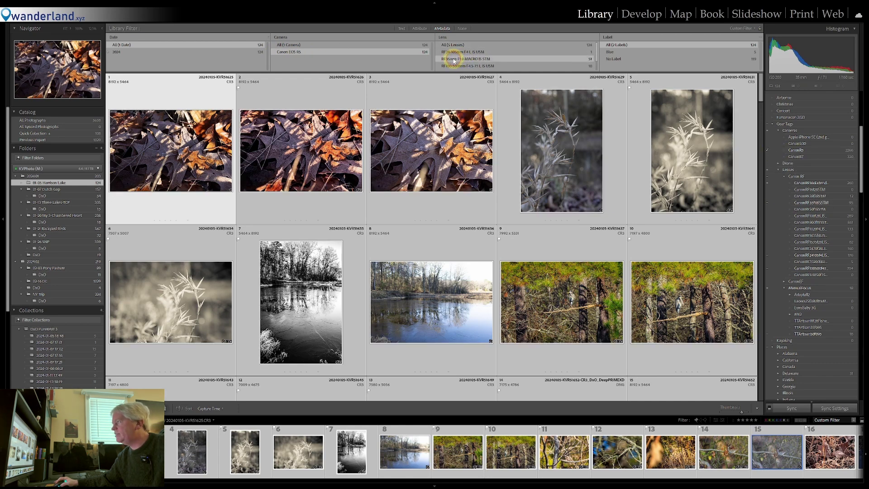
pyautogui.click(288, 45)
pyautogui.click(471, 59)
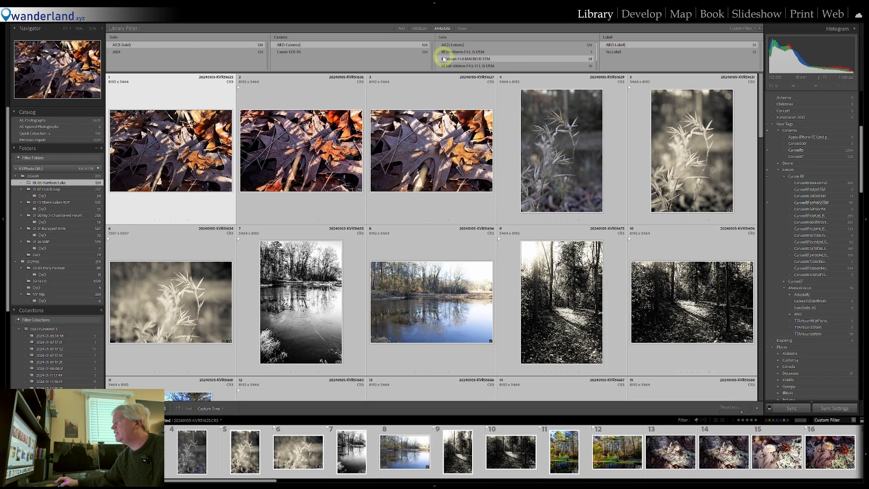
pyautogui.click(451, 52)
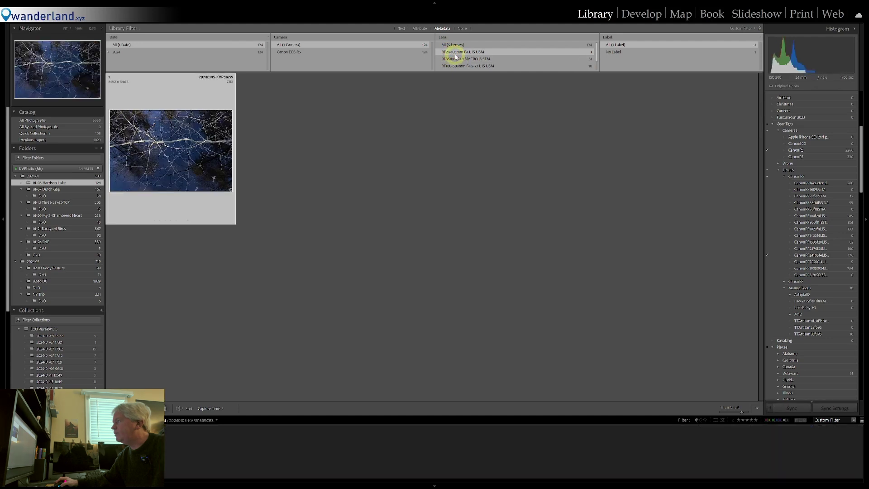
pyautogui.click(462, 59)
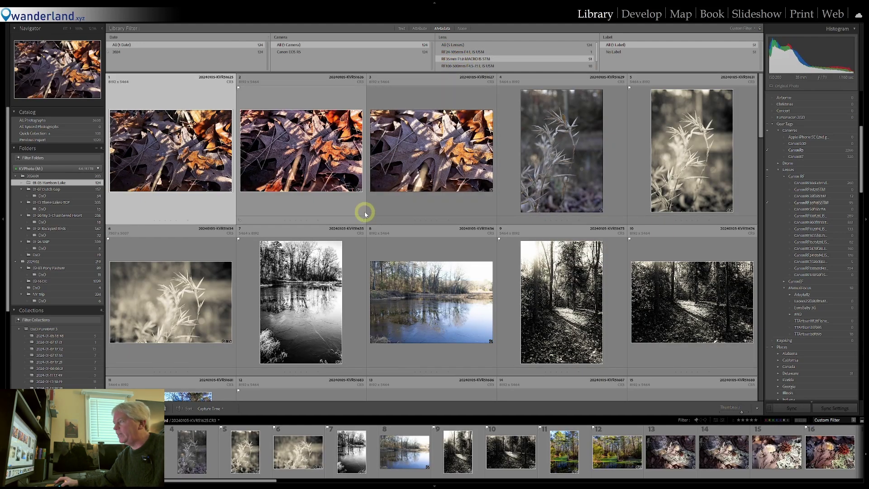
pyautogui.hotkey('ctrl', 'a')
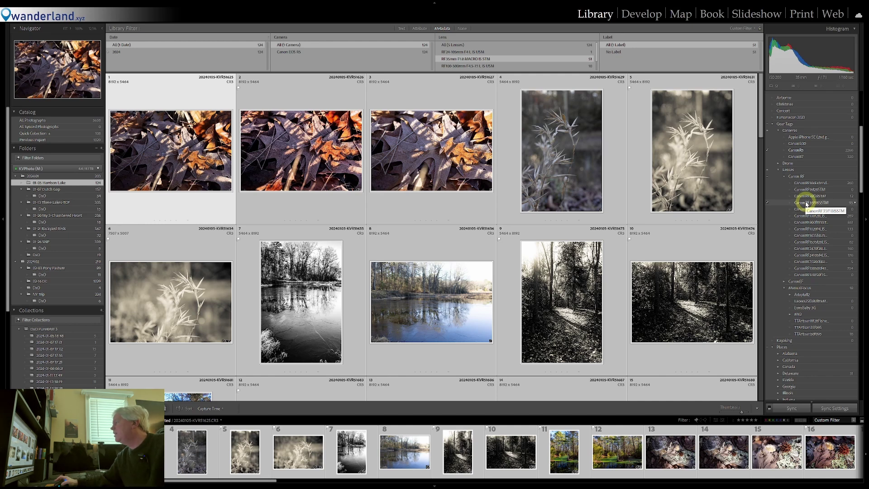
# - Reset the lens filter to all lenses and select only the first leaf photo
pyautogui.click(462, 45)
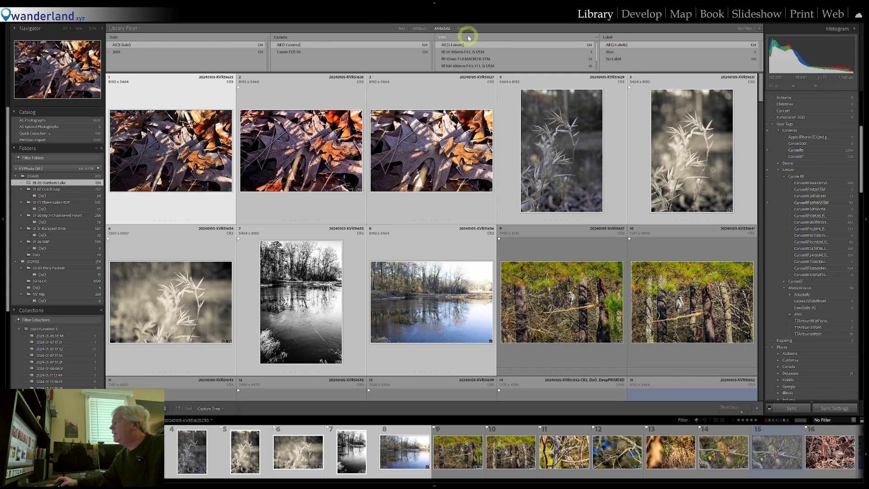
pyautogui.click(143, 128)
# - Examine the Places keywords, collapsing and expanding Virginia and its Charles City entry, and review the Gear Tags above them
pyautogui.scroll(-4, 801, 179)
pyautogui.scroll(-4, 801, 175)
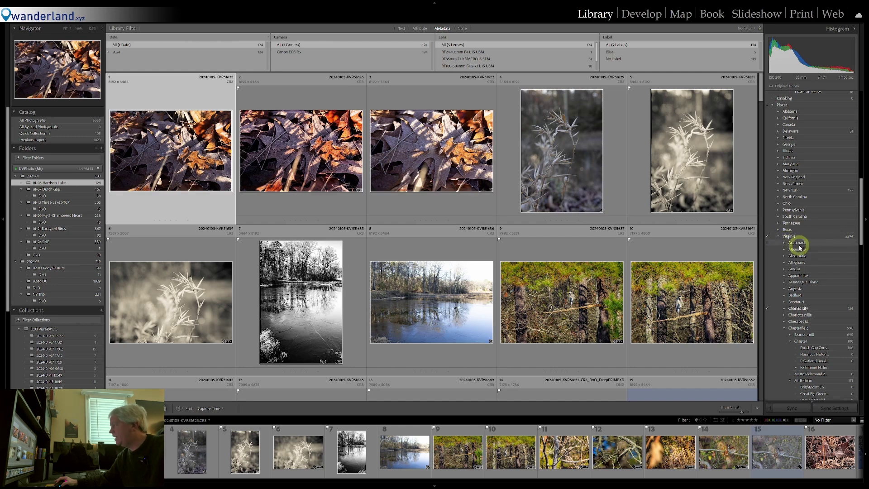
pyautogui.click(786, 309)
pyautogui.click(785, 309)
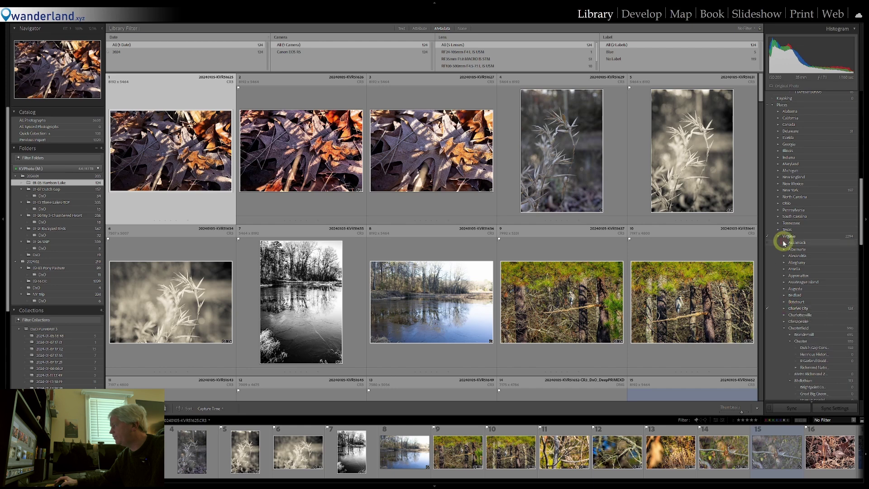
pyautogui.click(778, 237)
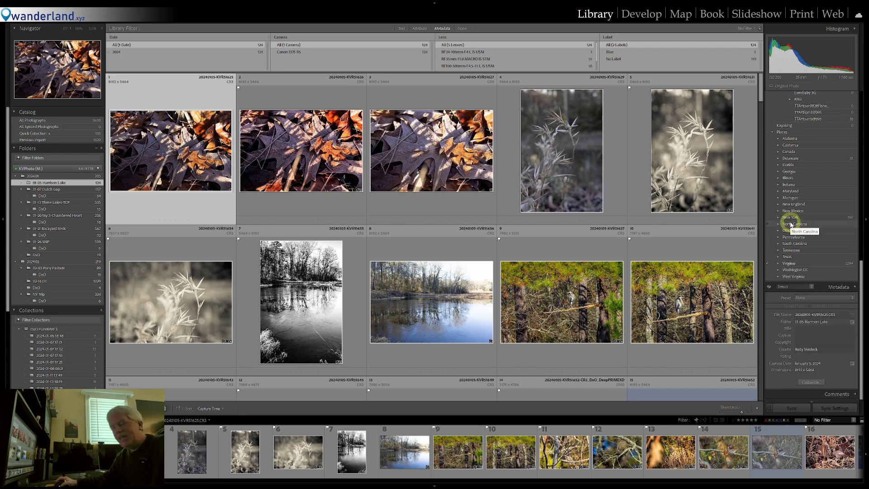
pyautogui.click(778, 264)
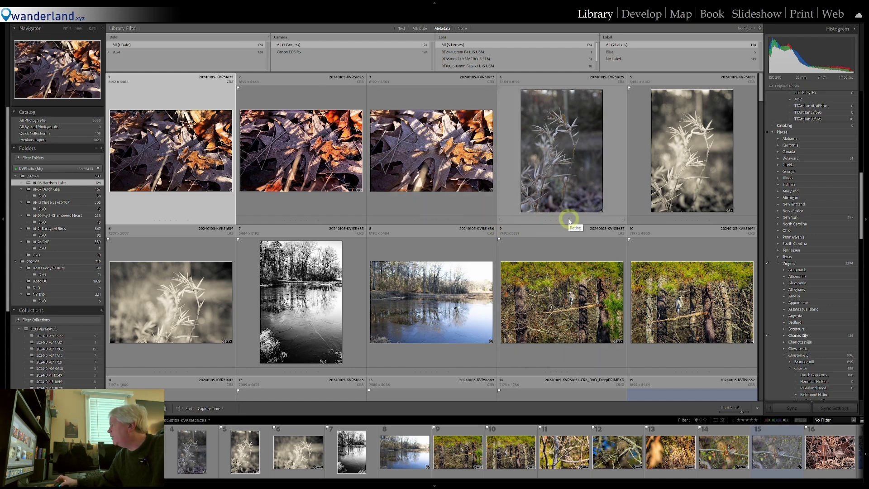
pyautogui.scroll(6, 806, 175)
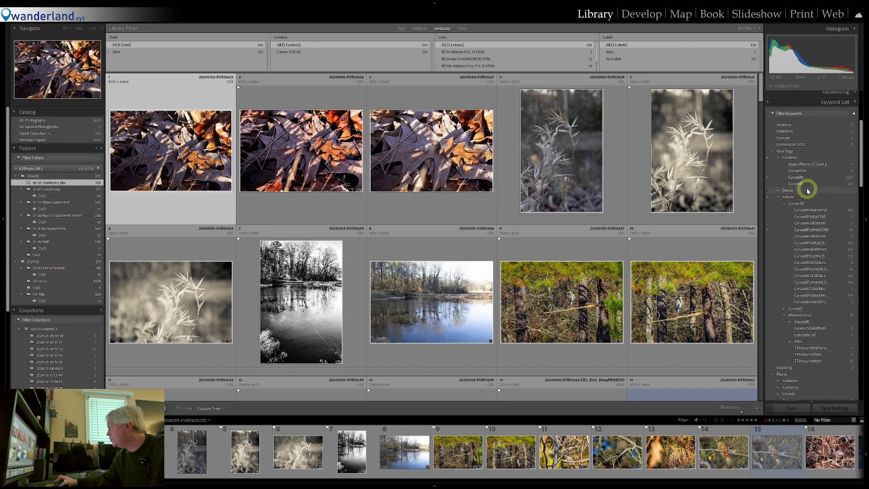
pyautogui.scroll(-10, 808, 190)
pyautogui.scroll(5, 797, 235)
pyautogui.scroll(-5, 807, 262)
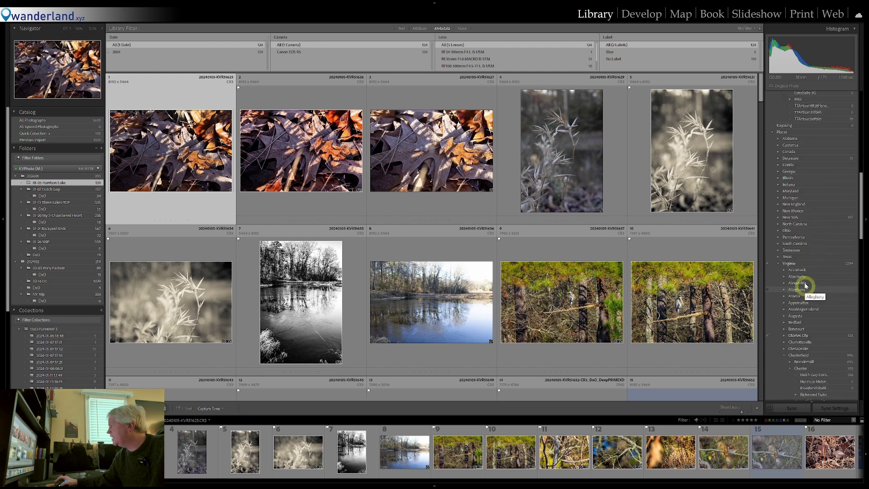
# - Expand the Drone keywords under Gear Tags and delete the DJI Mini 2 keyword
pyautogui.scroll(3, 792, 220)
pyautogui.scroll(8, 791, 206)
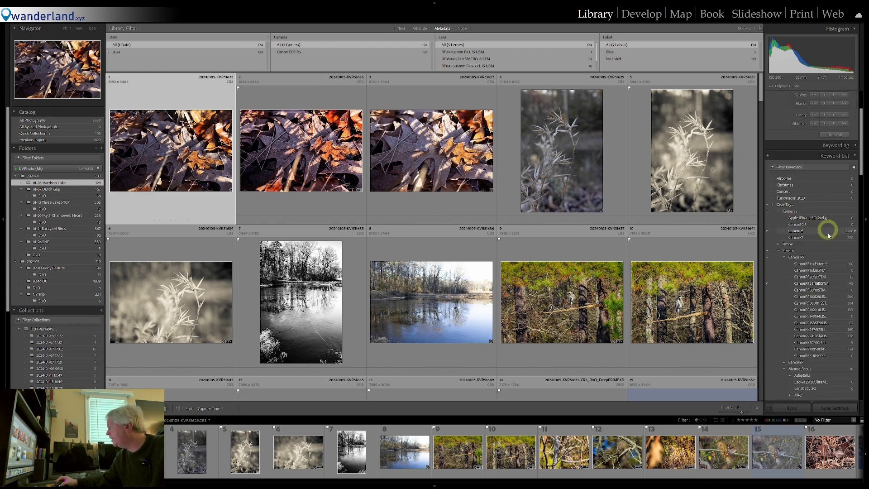
pyautogui.click(779, 245)
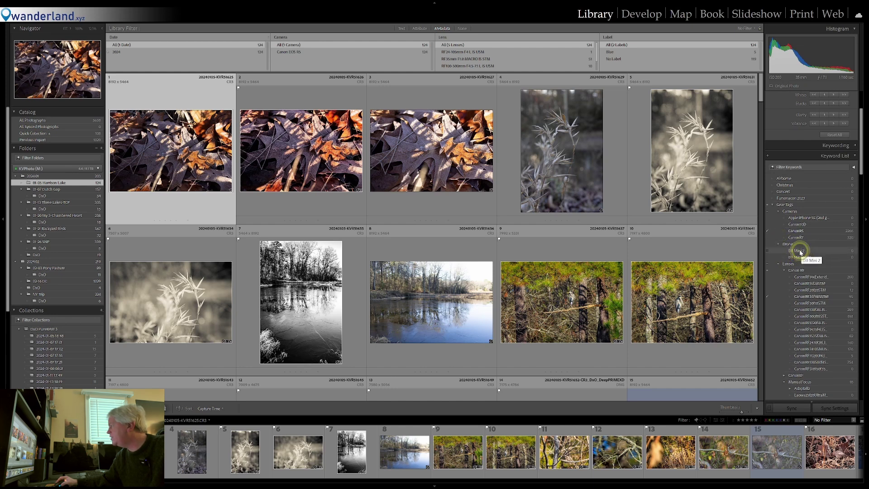
pyautogui.rightClick(800, 252)
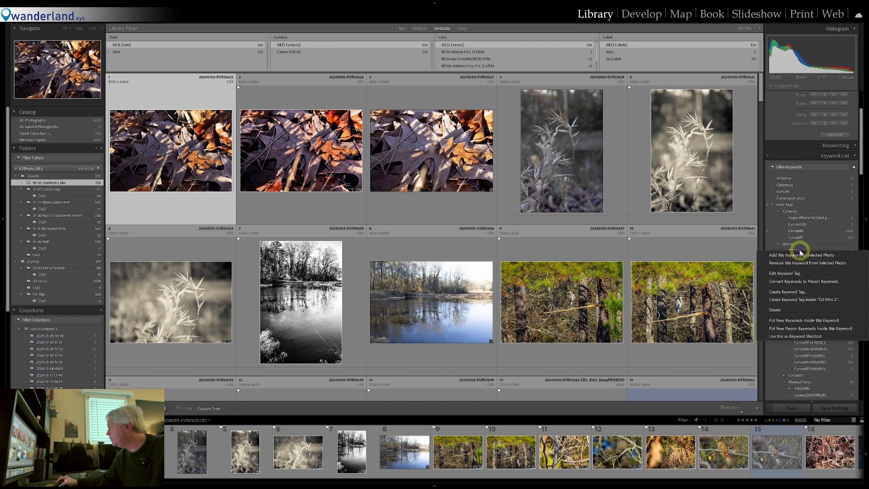
pyautogui.click(779, 310)
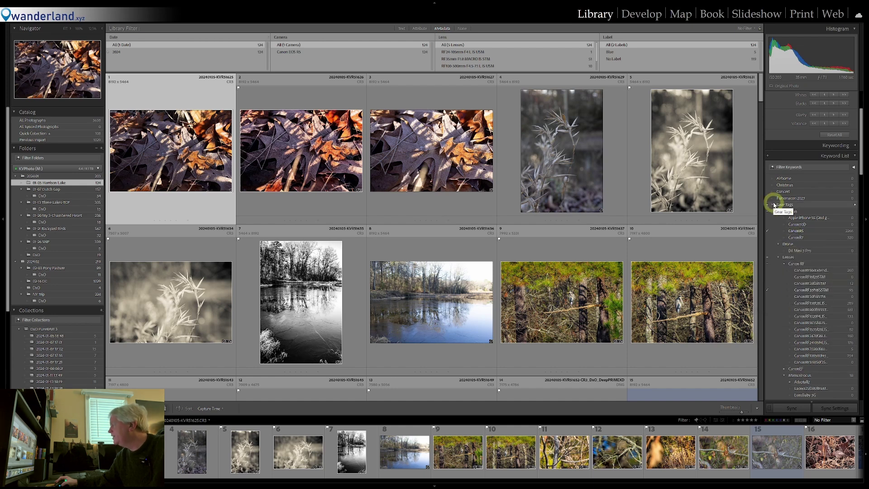
# - Delete the Apple iPhone SE (2nd gen) and Canon50D keywords from the Cameras group
pyautogui.rightClick(808, 221)
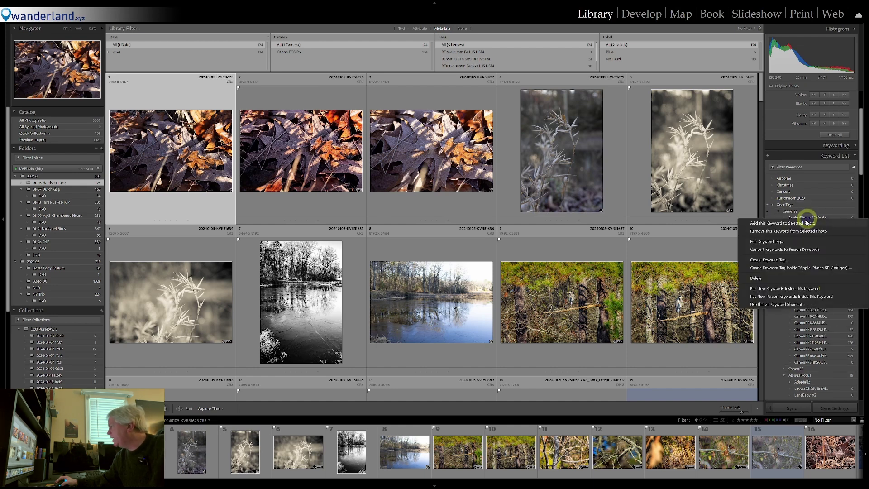
pyautogui.click(770, 278)
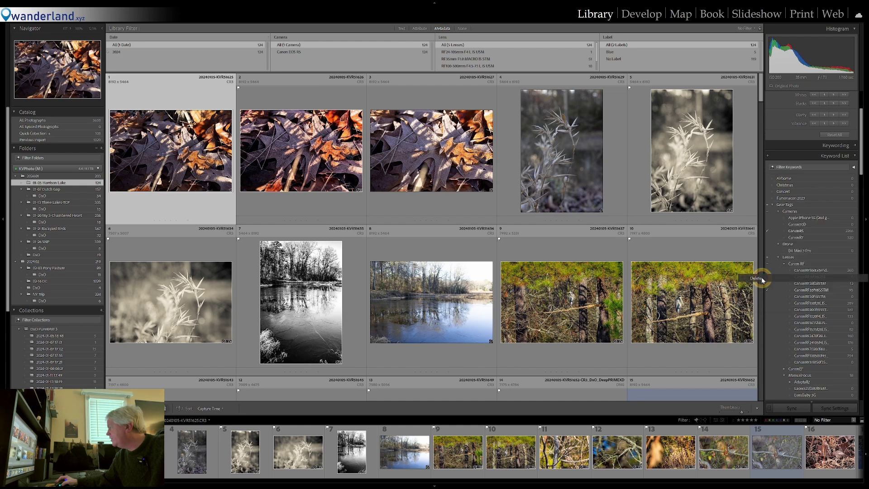
pyautogui.rightClick(798, 221)
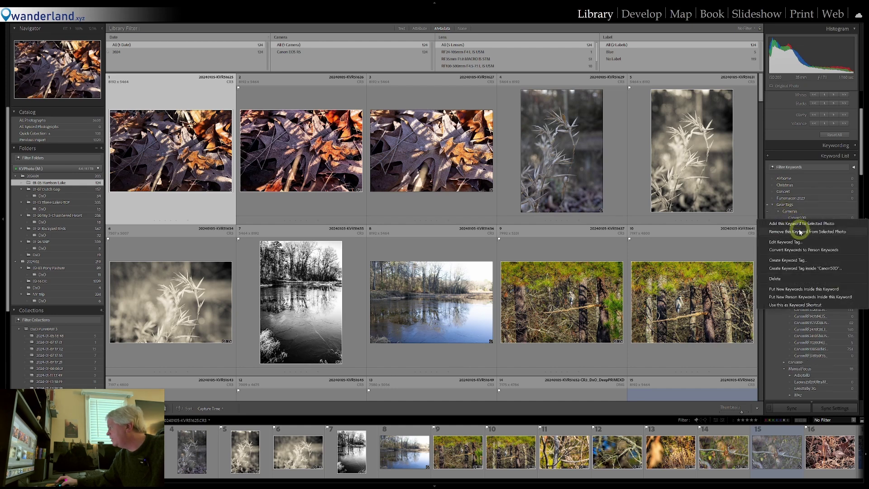
pyautogui.click(778, 279)
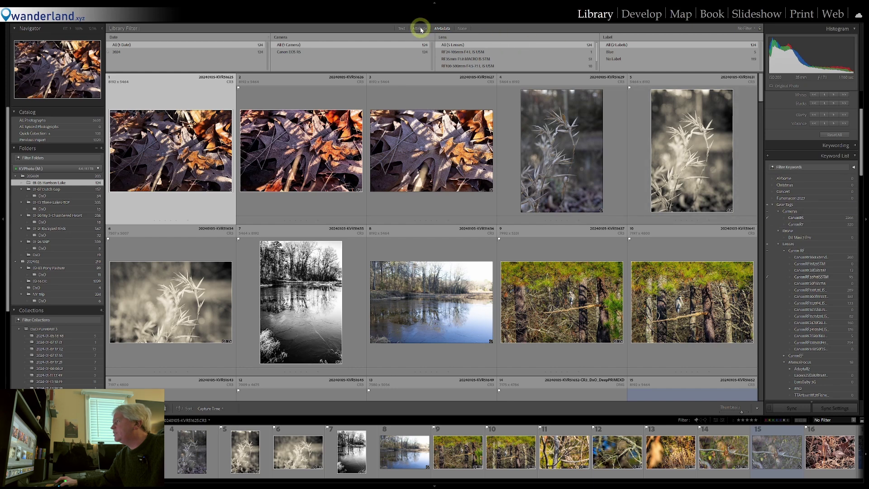
# - Search all photographs in the catalog for any searchable field containing "dutch"
pyautogui.click(402, 29)
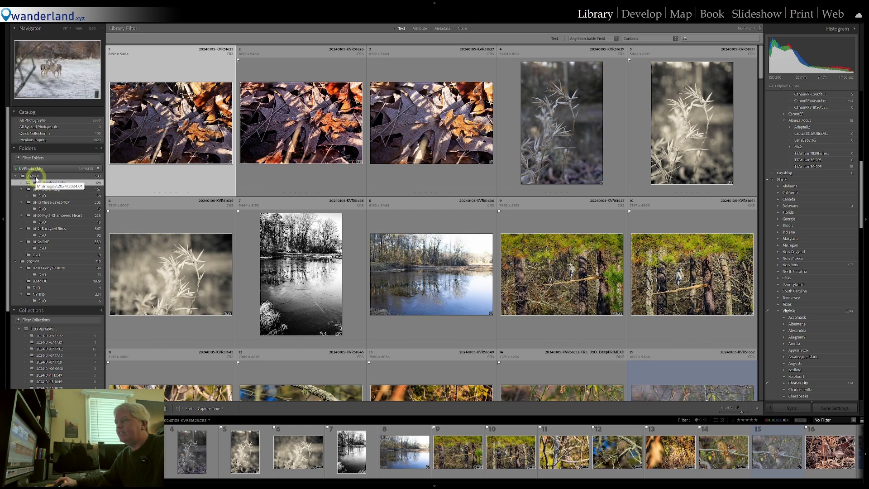
pyautogui.click(36, 176)
pyautogui.click(34, 121)
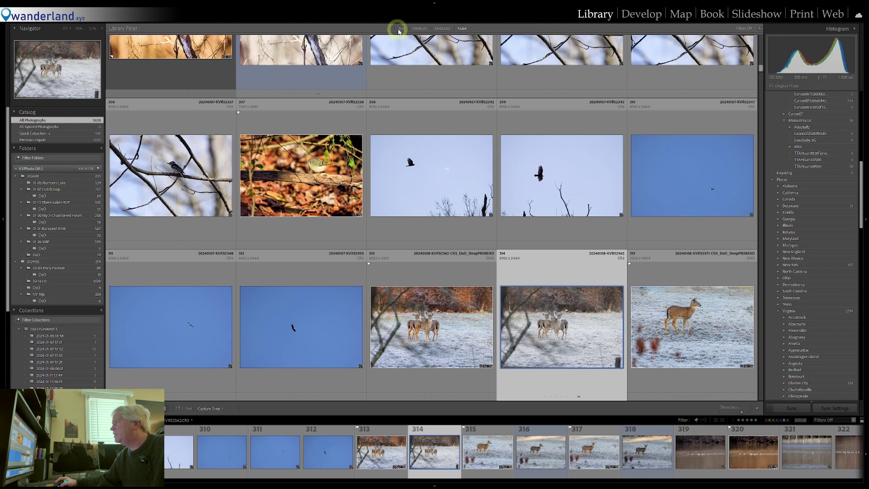
pyautogui.click(398, 29)
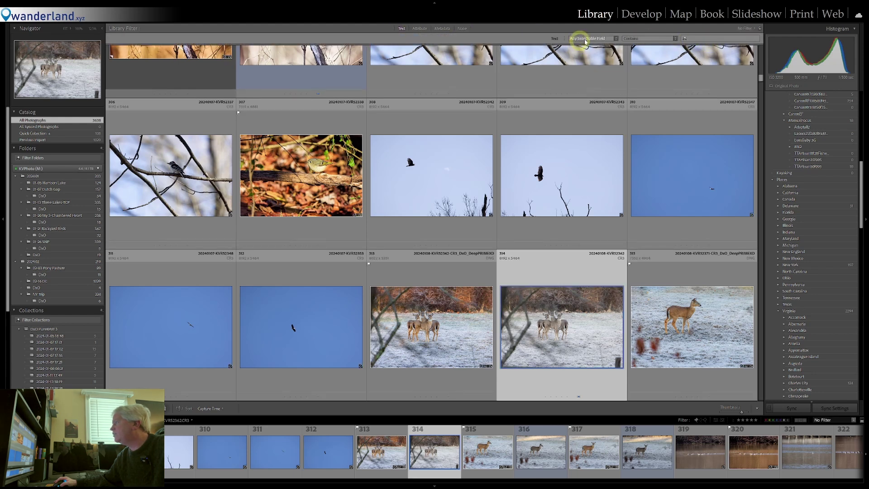
pyautogui.click(612, 39)
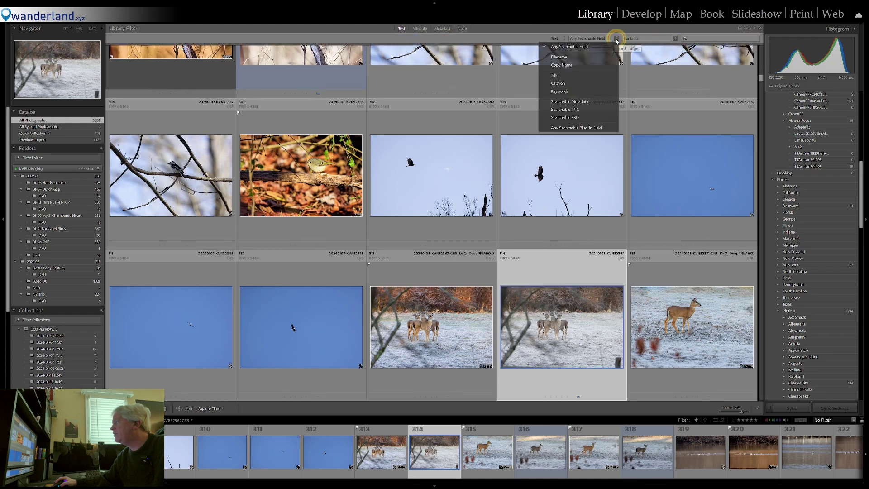
pyautogui.click(581, 47)
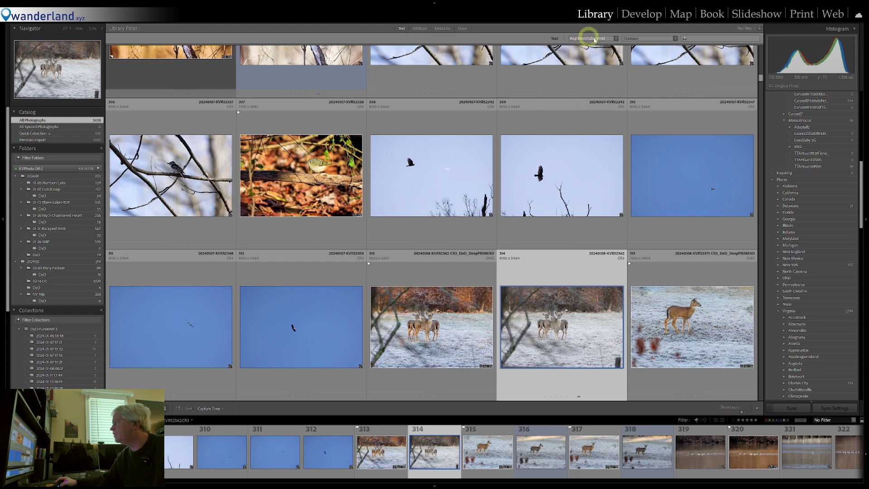
pyautogui.click(705, 40)
pyautogui.write('dutch')
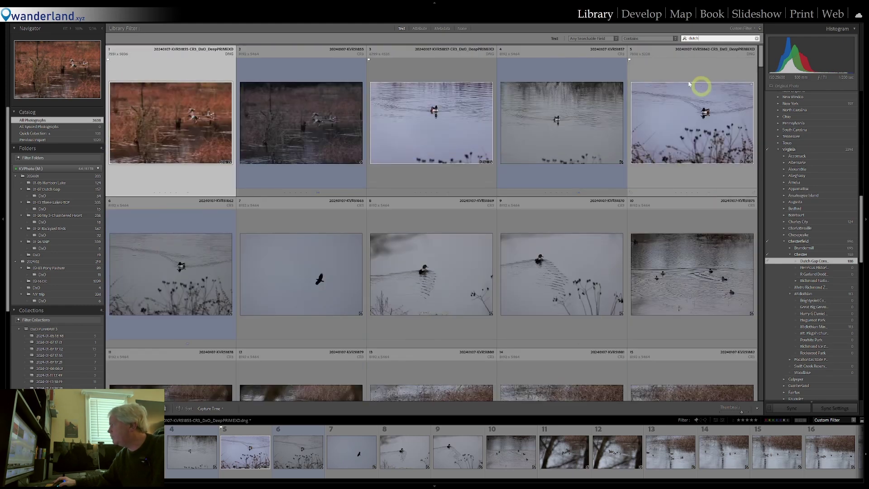
# - Limit the "dutch" search results to flagged photos and browse through them
pyautogui.click(698, 420)
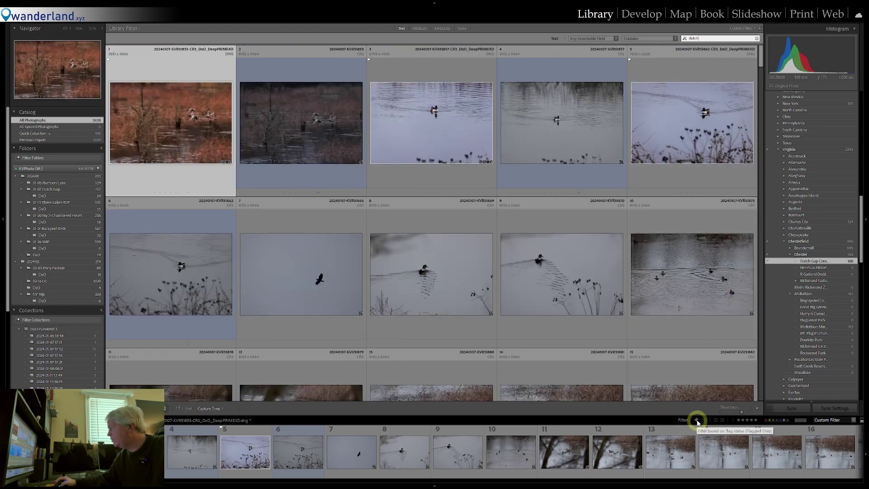
pyautogui.click(697, 421)
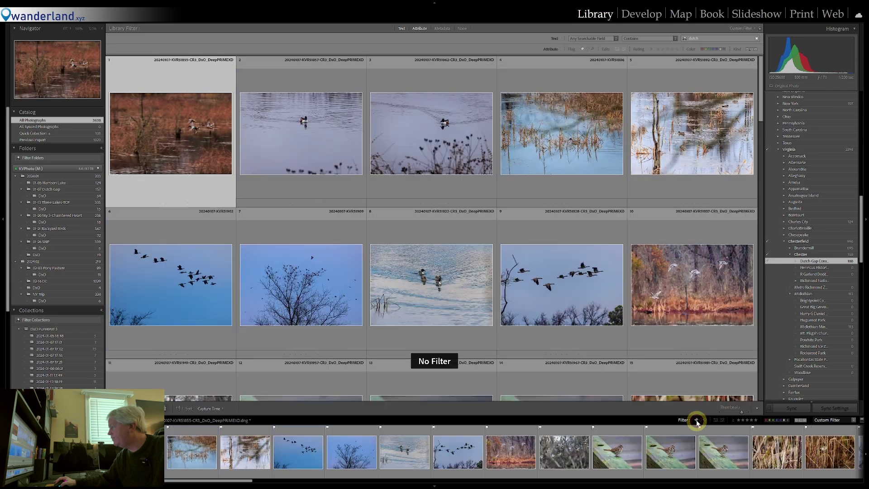
pyautogui.click(697, 420)
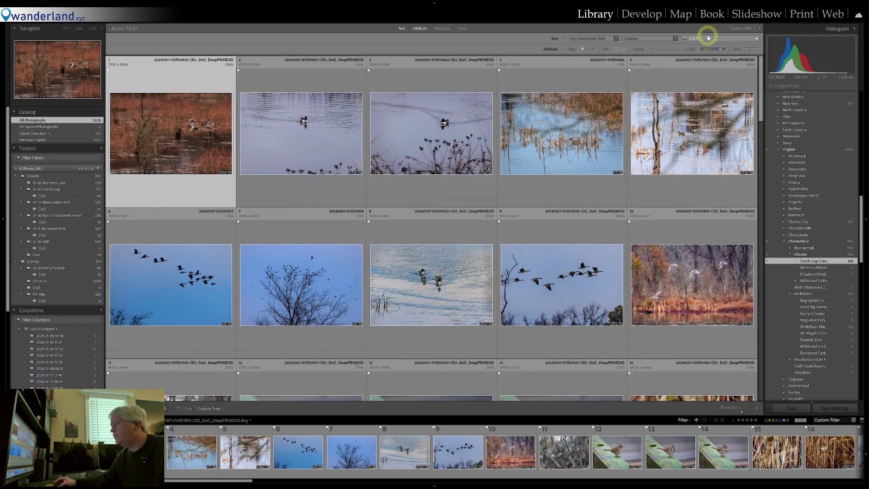
pyautogui.scroll(-8, 315, 138)
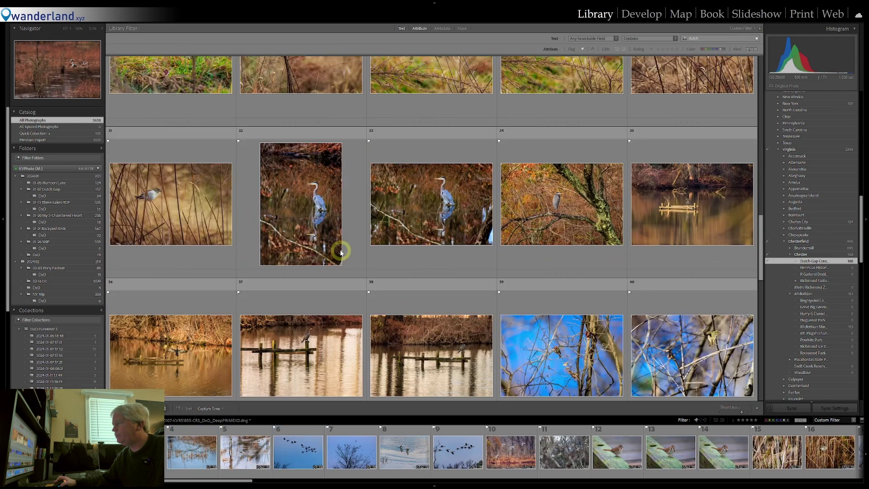
pyautogui.scroll(-5, 358, 256)
pyautogui.scroll(15, 377, 256)
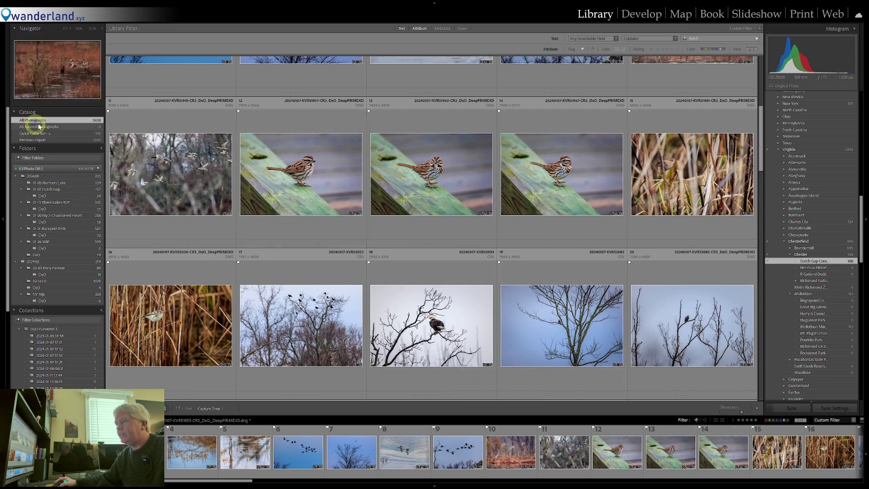
# - Turn the flag filter off to browse all "dutch" results, and restore the flagged-only filter
pyautogui.click(697, 421)
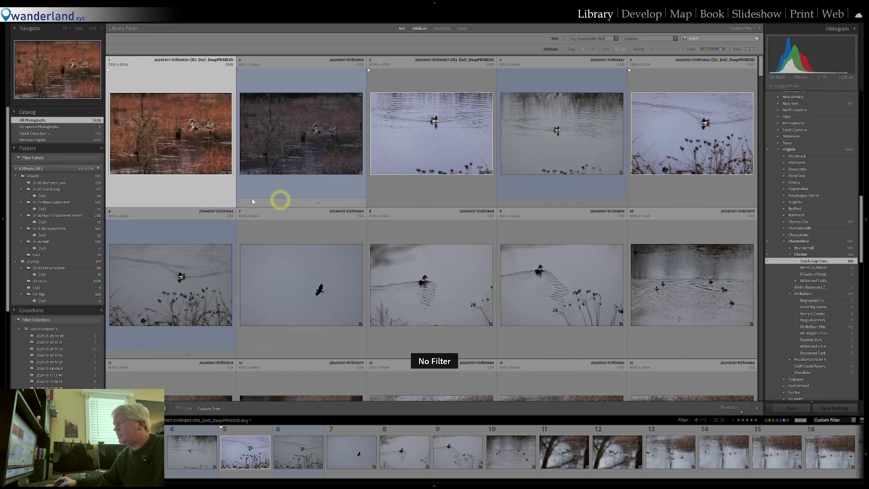
pyautogui.scroll(-5, 434, 258)
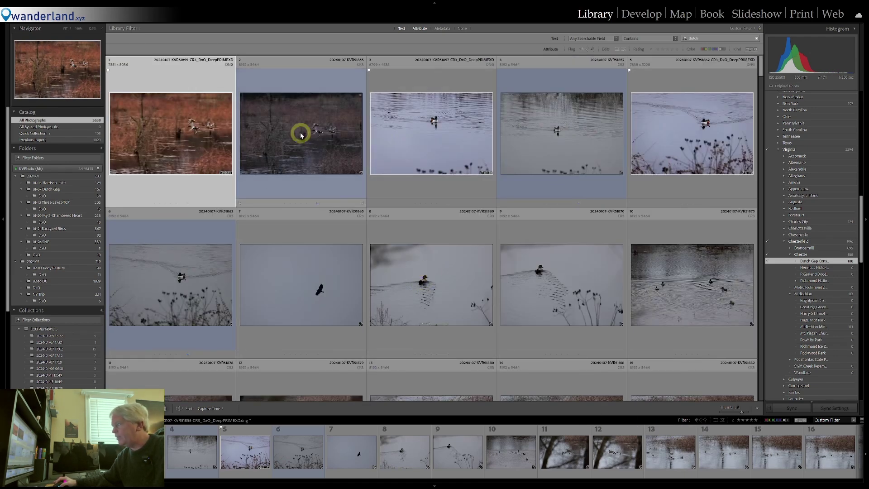
pyautogui.scroll(-10, 409, 270)
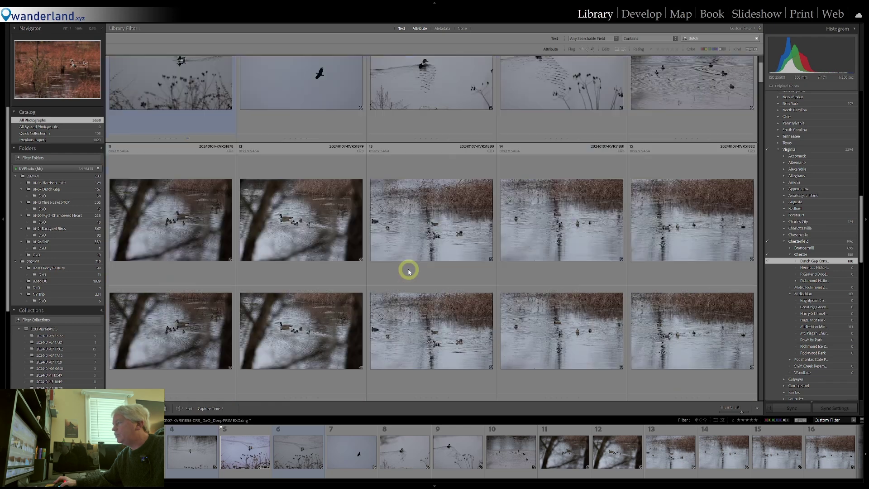
pyautogui.scroll(10, 410, 271)
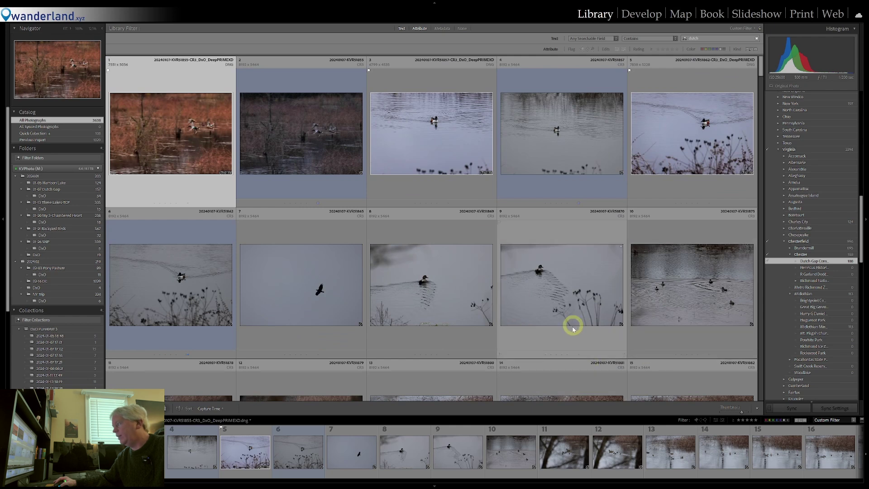
pyautogui.click(696, 421)
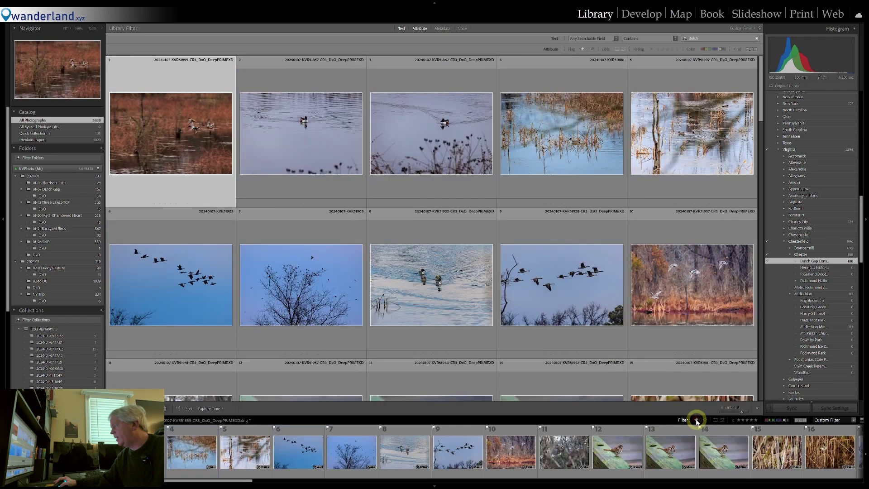
# - Compare the combined flagged and Blue label filters with the Blue label alone, leaving both filters cleared
pyautogui.click(778, 422)
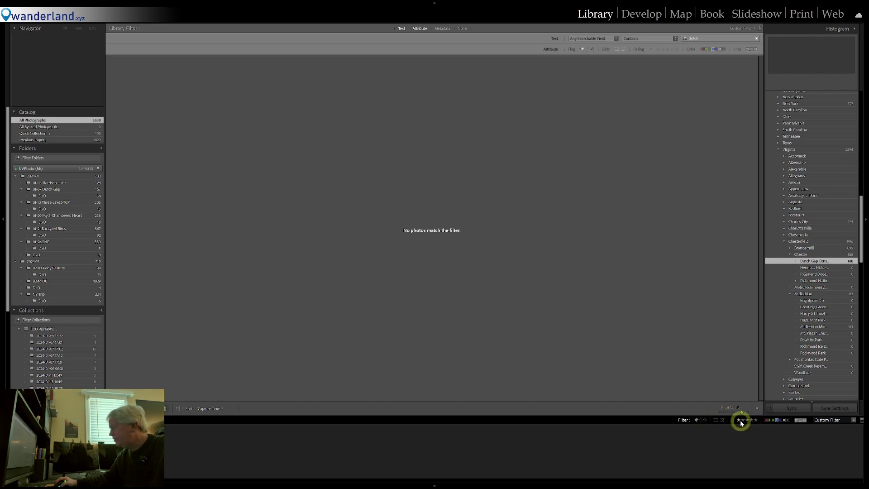
pyautogui.click(703, 424)
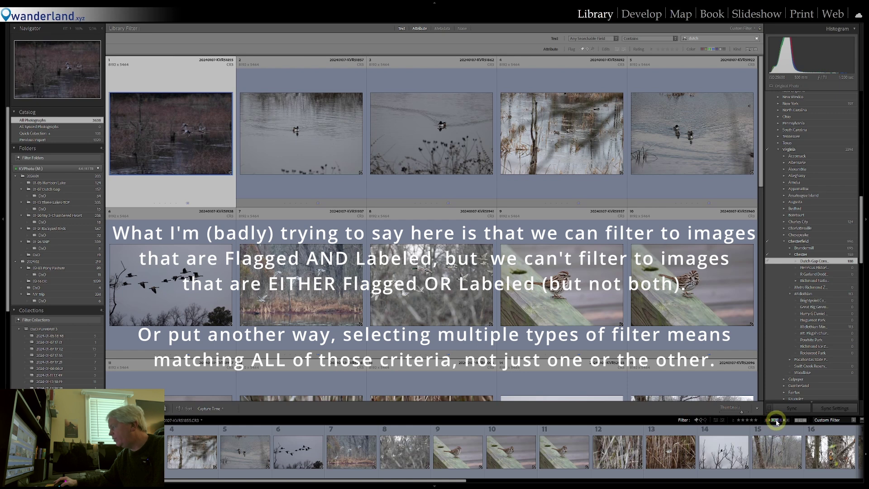
pyautogui.click(702, 420)
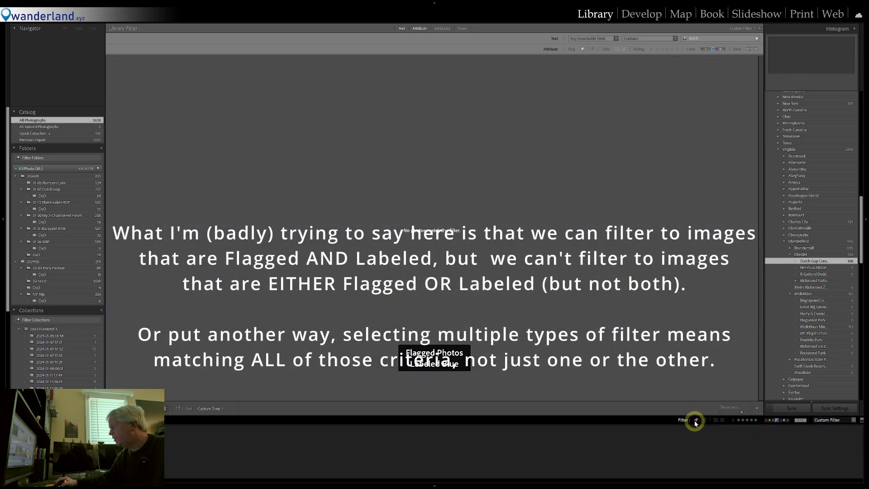
pyautogui.click(696, 422)
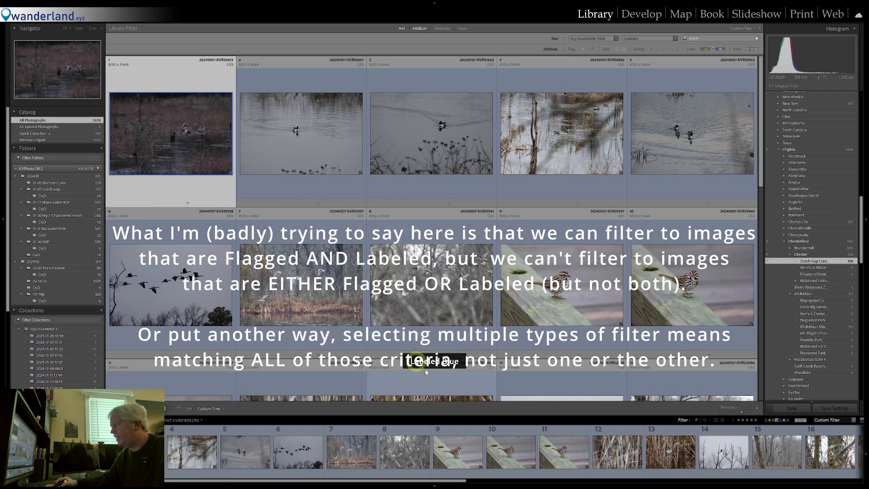
pyautogui.click(697, 421)
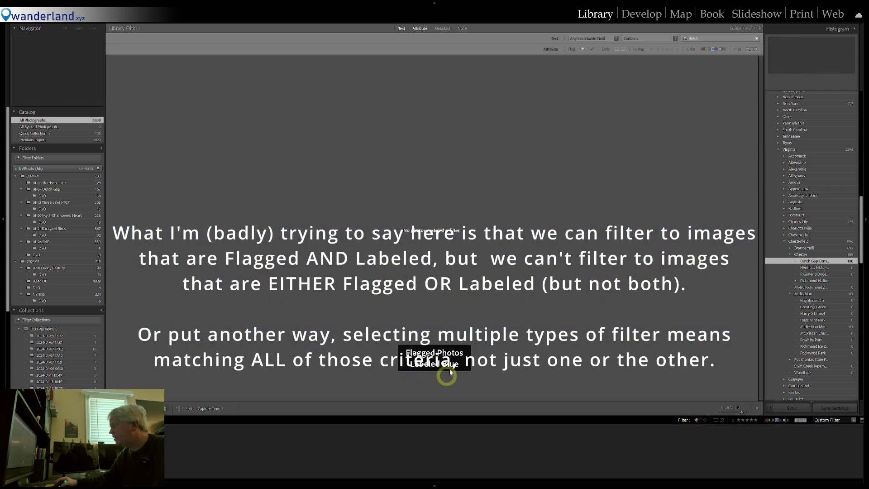
pyautogui.click(697, 421)
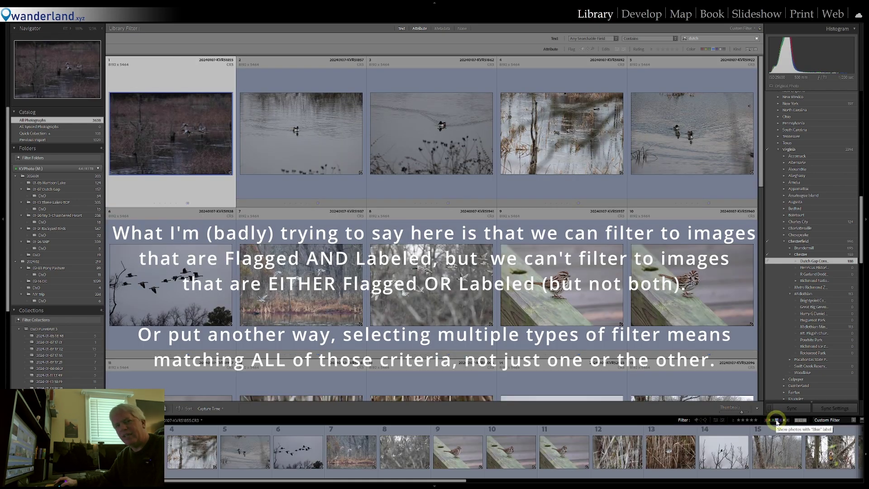
pyautogui.click(777, 421)
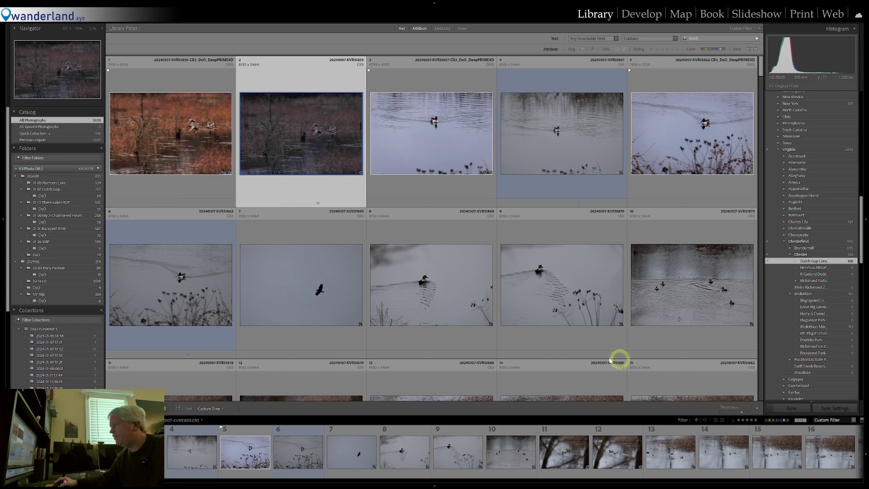
# - Open the first flying ducks photo in Loupe view, try one-star and two-star ratings, and clear its rating
pyautogui.click(169, 134)
pyautogui.doubleClick(169, 135)
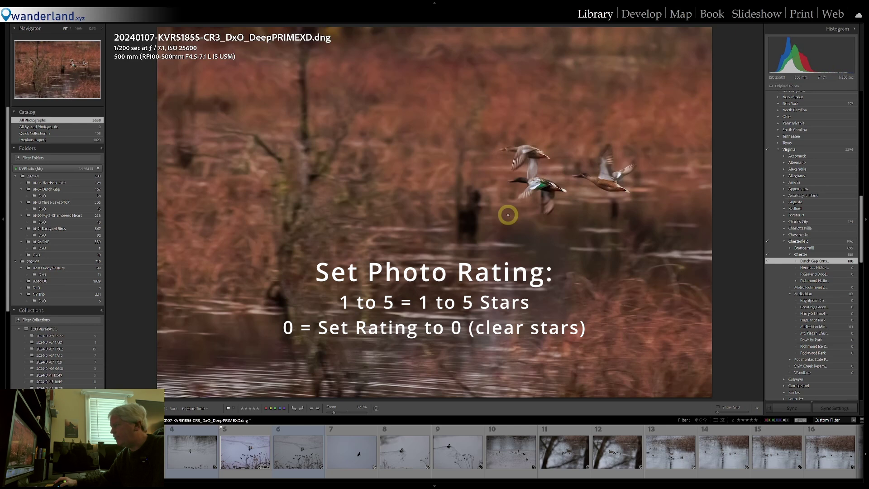
pyautogui.press('1')
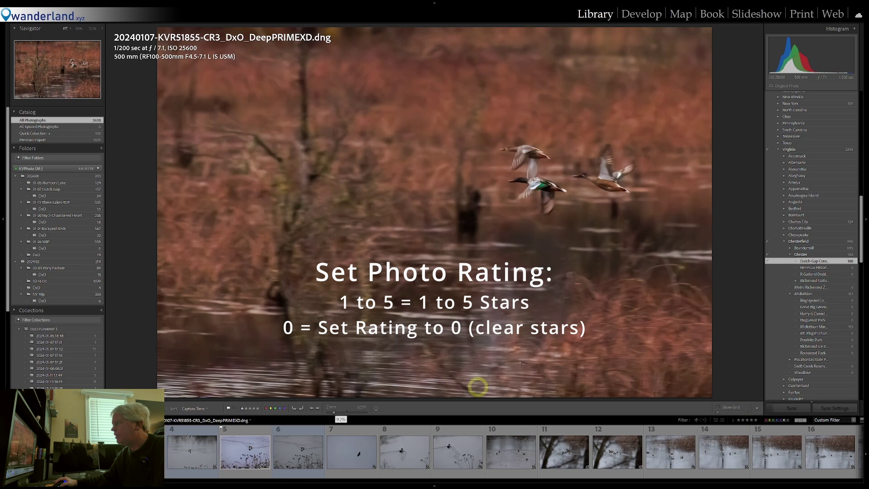
pyautogui.press('1')
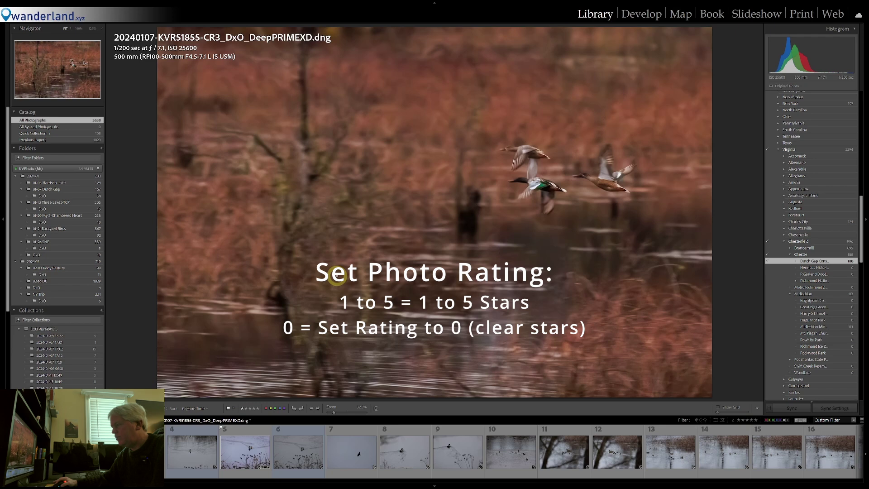
pyautogui.press('0')
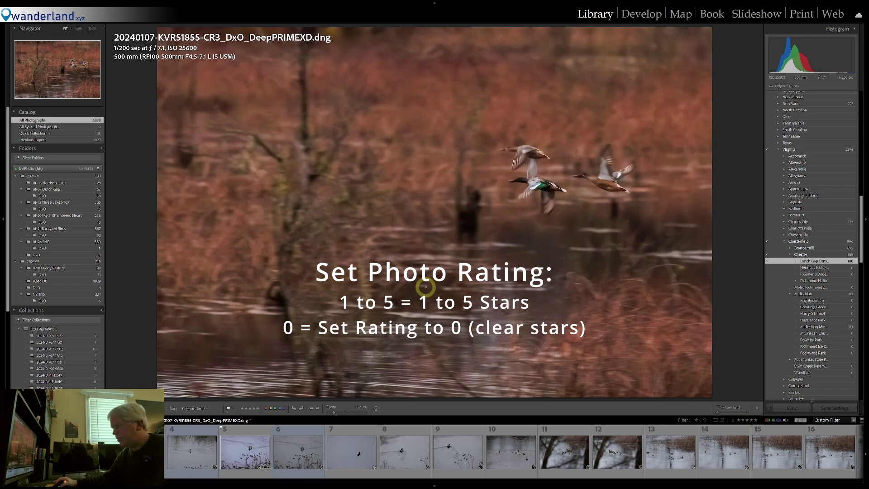
pyautogui.press('2')
pyautogui.press('0')
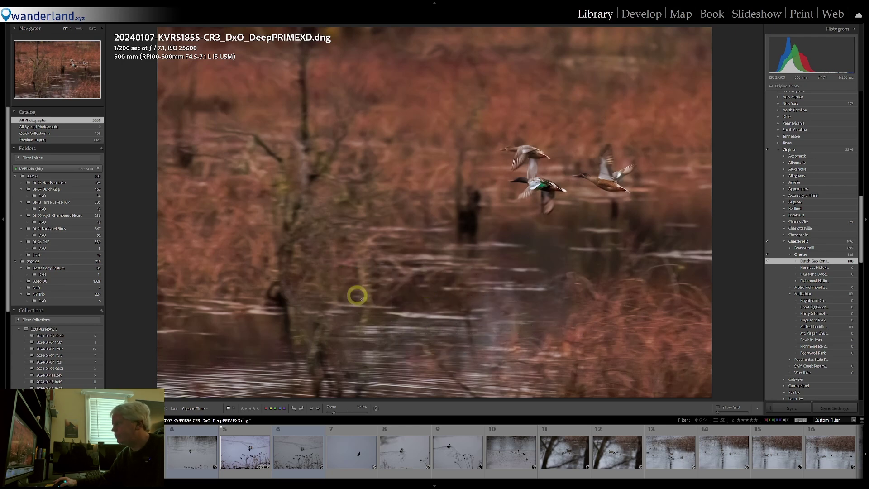
# - Switch the zoom level of the flying ducks photo in Loupe view
pyautogui.click(471, 249)
pyautogui.click(503, 265)
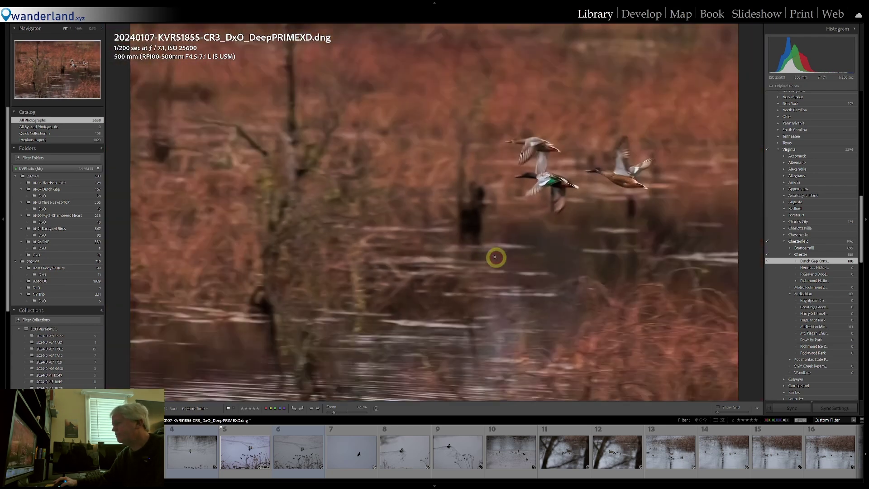